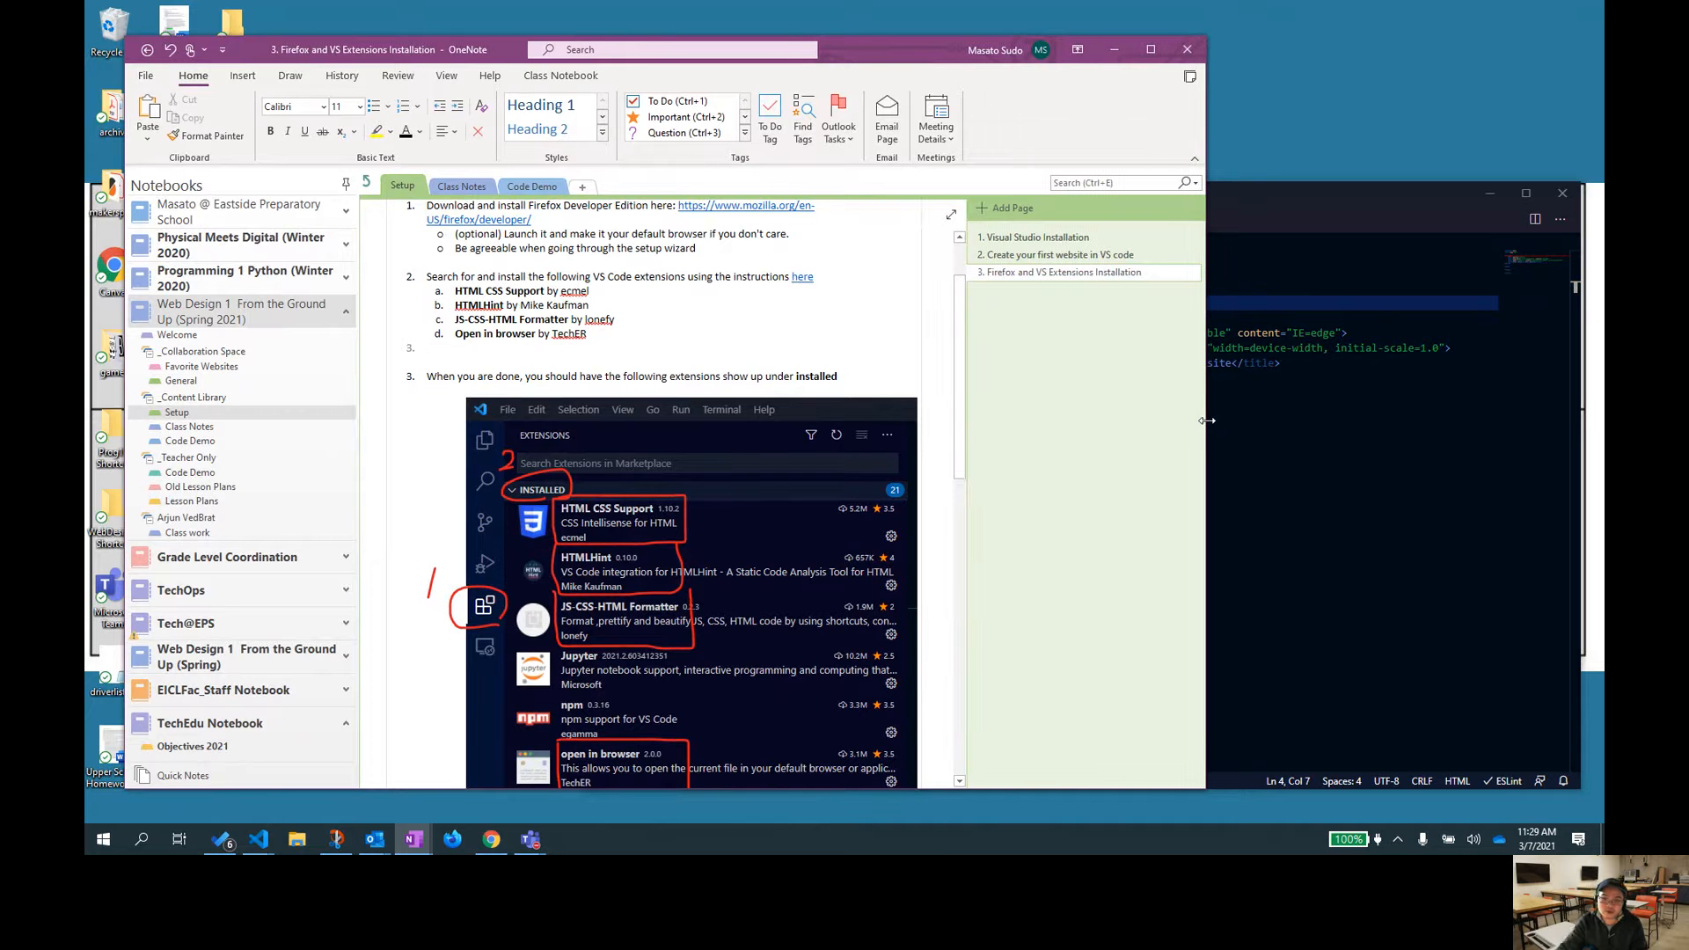
Review the extension setup instructions, minimize the OneNote window, and reposition the Visual Studio Code window on the desktop
{"action": "scroll", "coordinate": [836, 597], "scroll_direction": "down", "scroll_amount": 3}
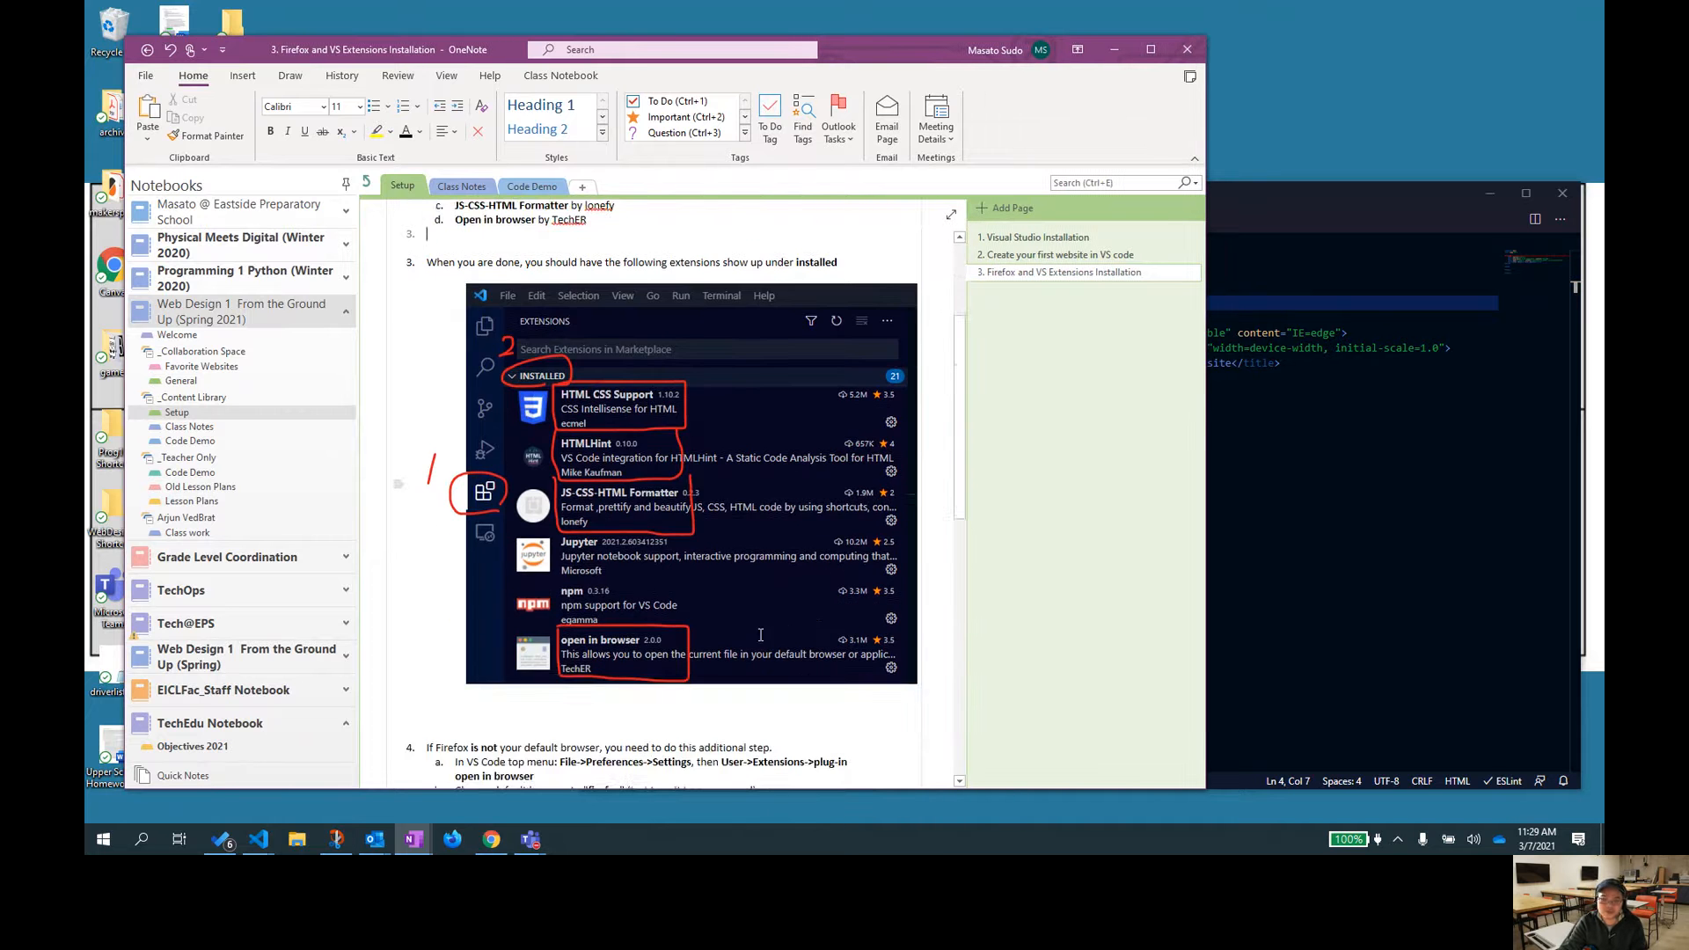
{"action": "scroll", "coordinate": [760, 635], "scroll_direction": "up", "scroll_amount": 3}
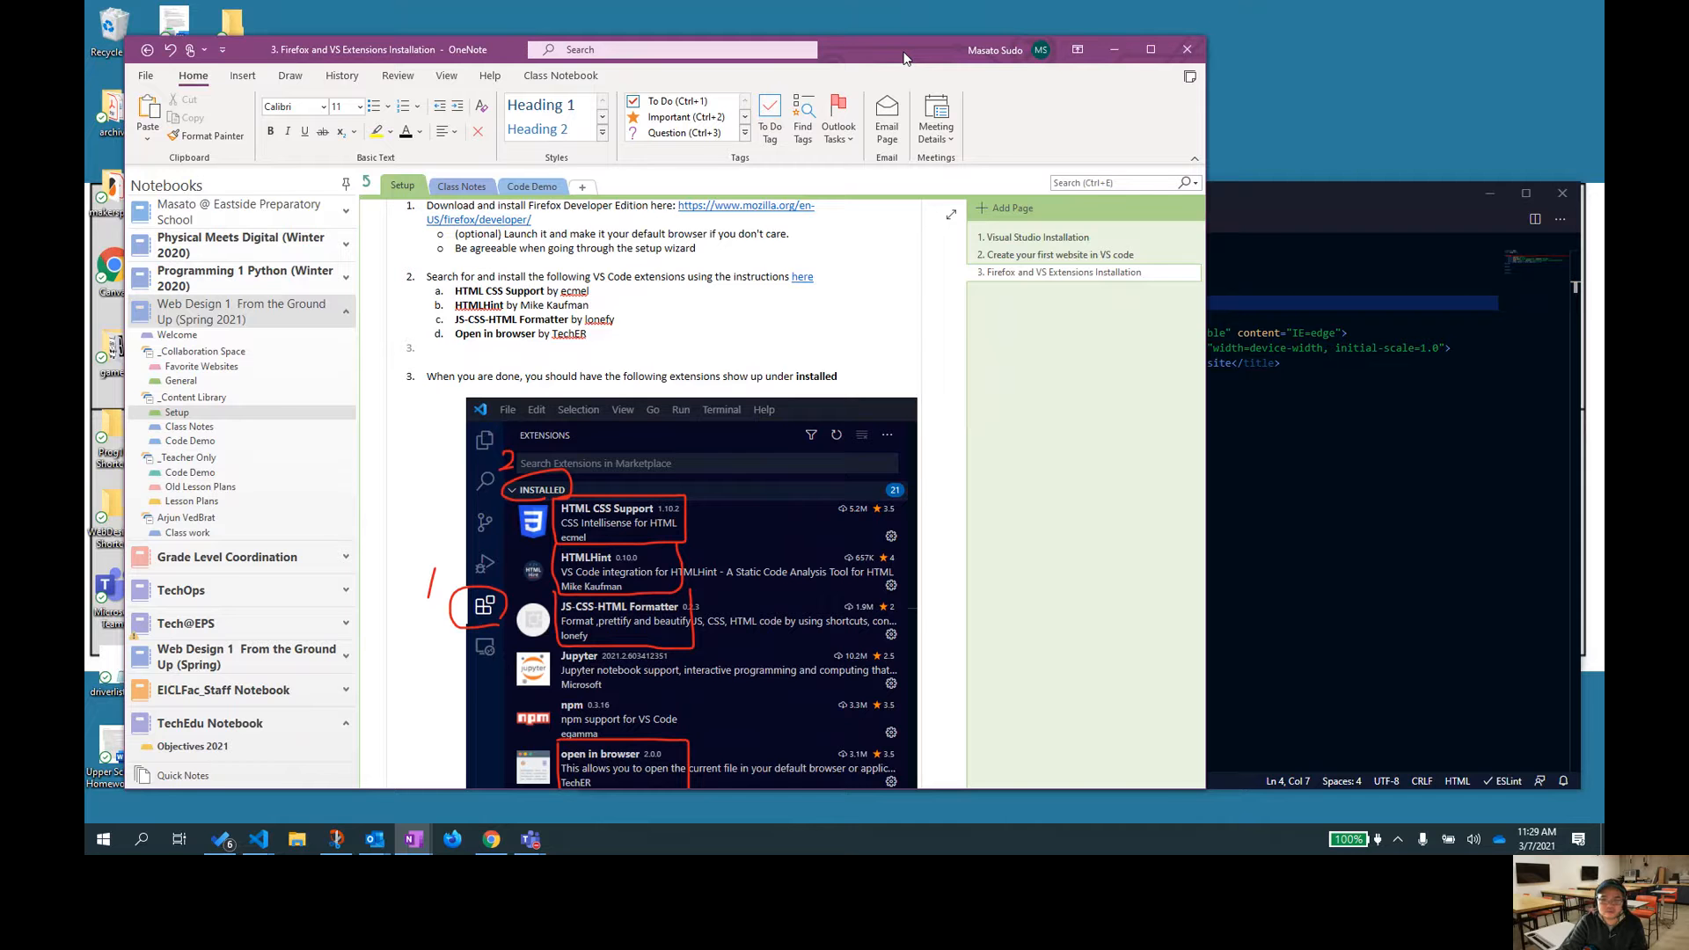
{"action": "left_click_drag", "start_coordinate": [917, 56], "coordinate": [1025, 63]}
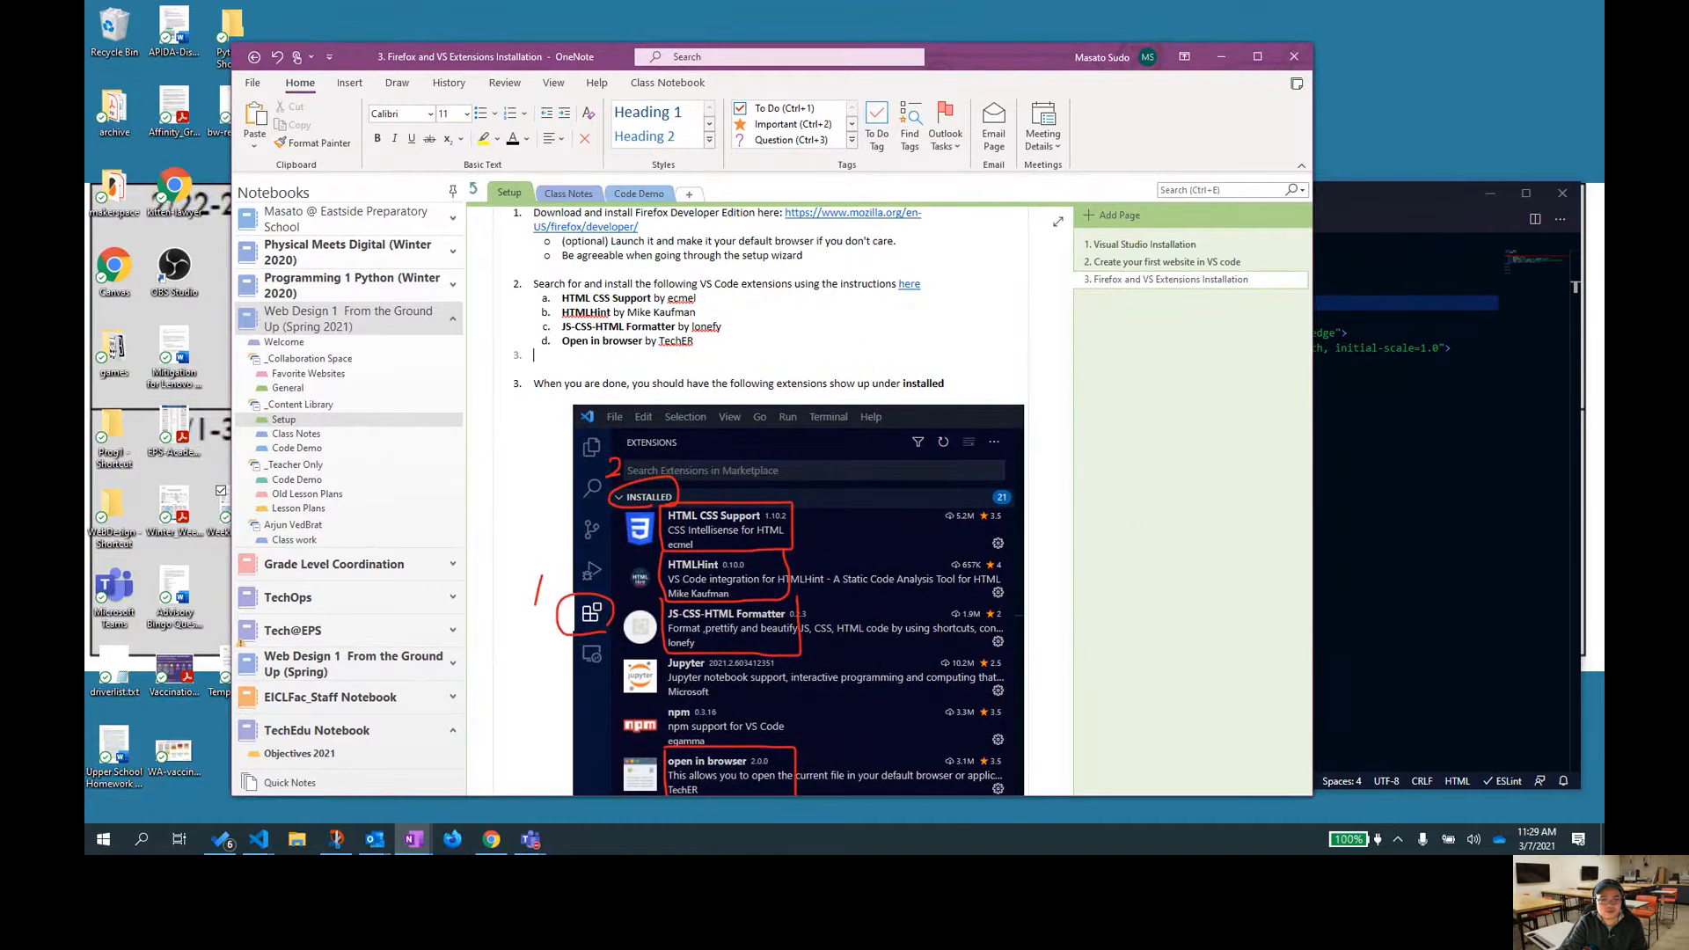
{"action": "left_click", "coordinate": [1221, 56]}
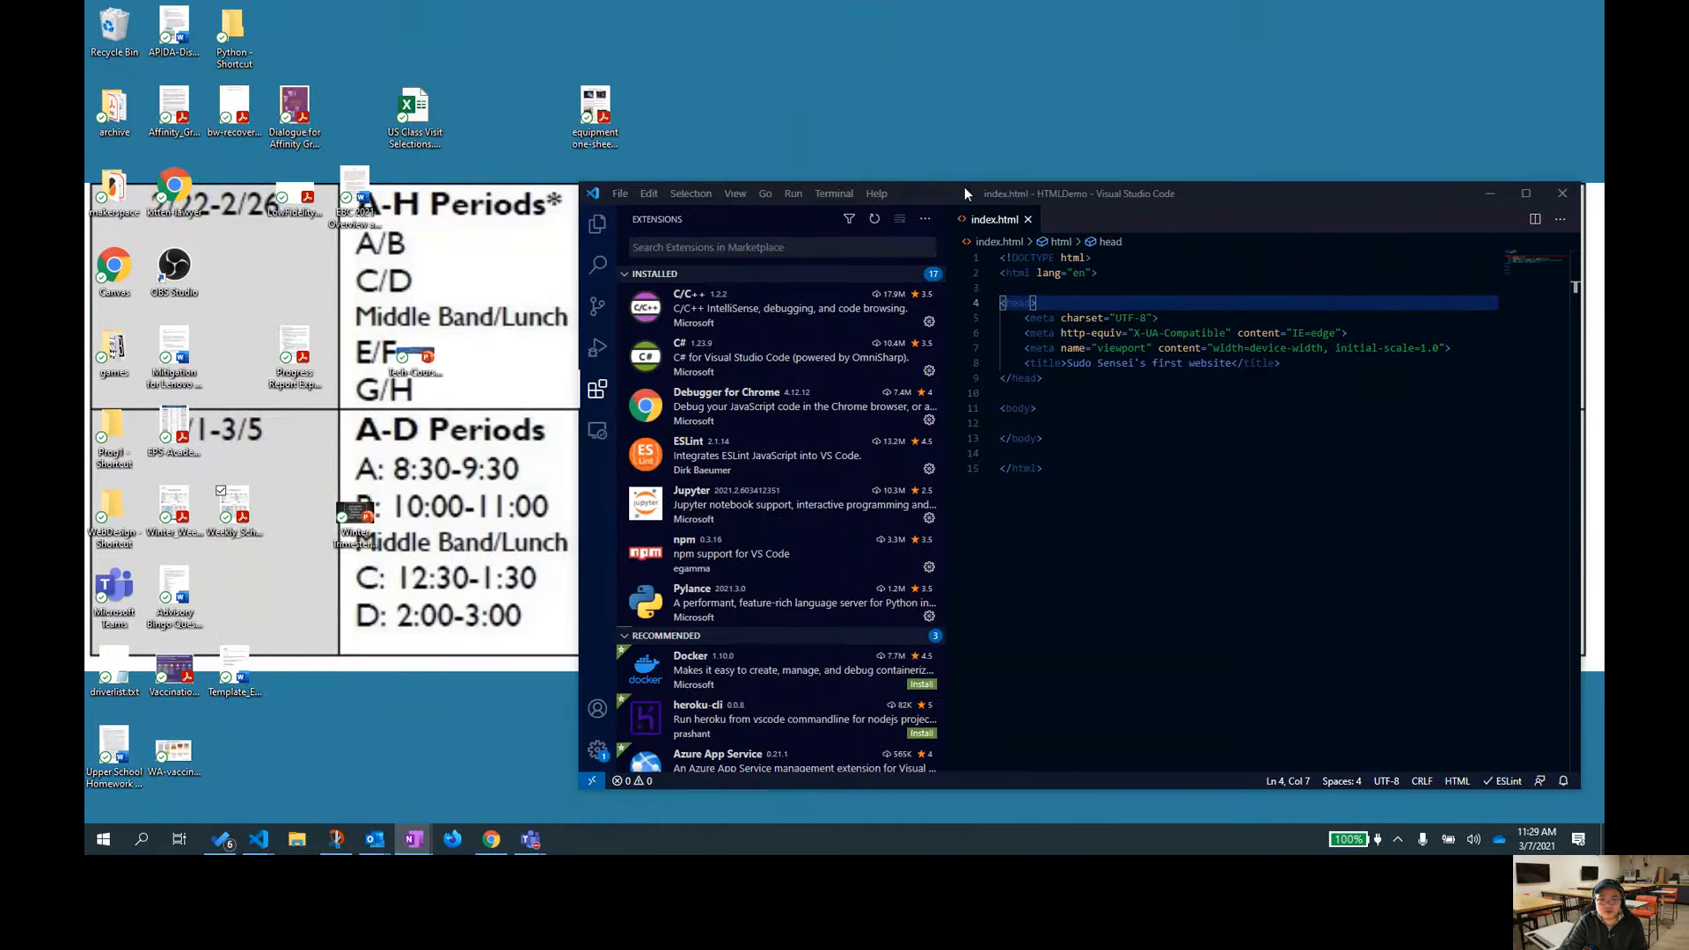
{"action": "left_click_drag", "start_coordinate": [964, 187], "coordinate": [789, 178]}
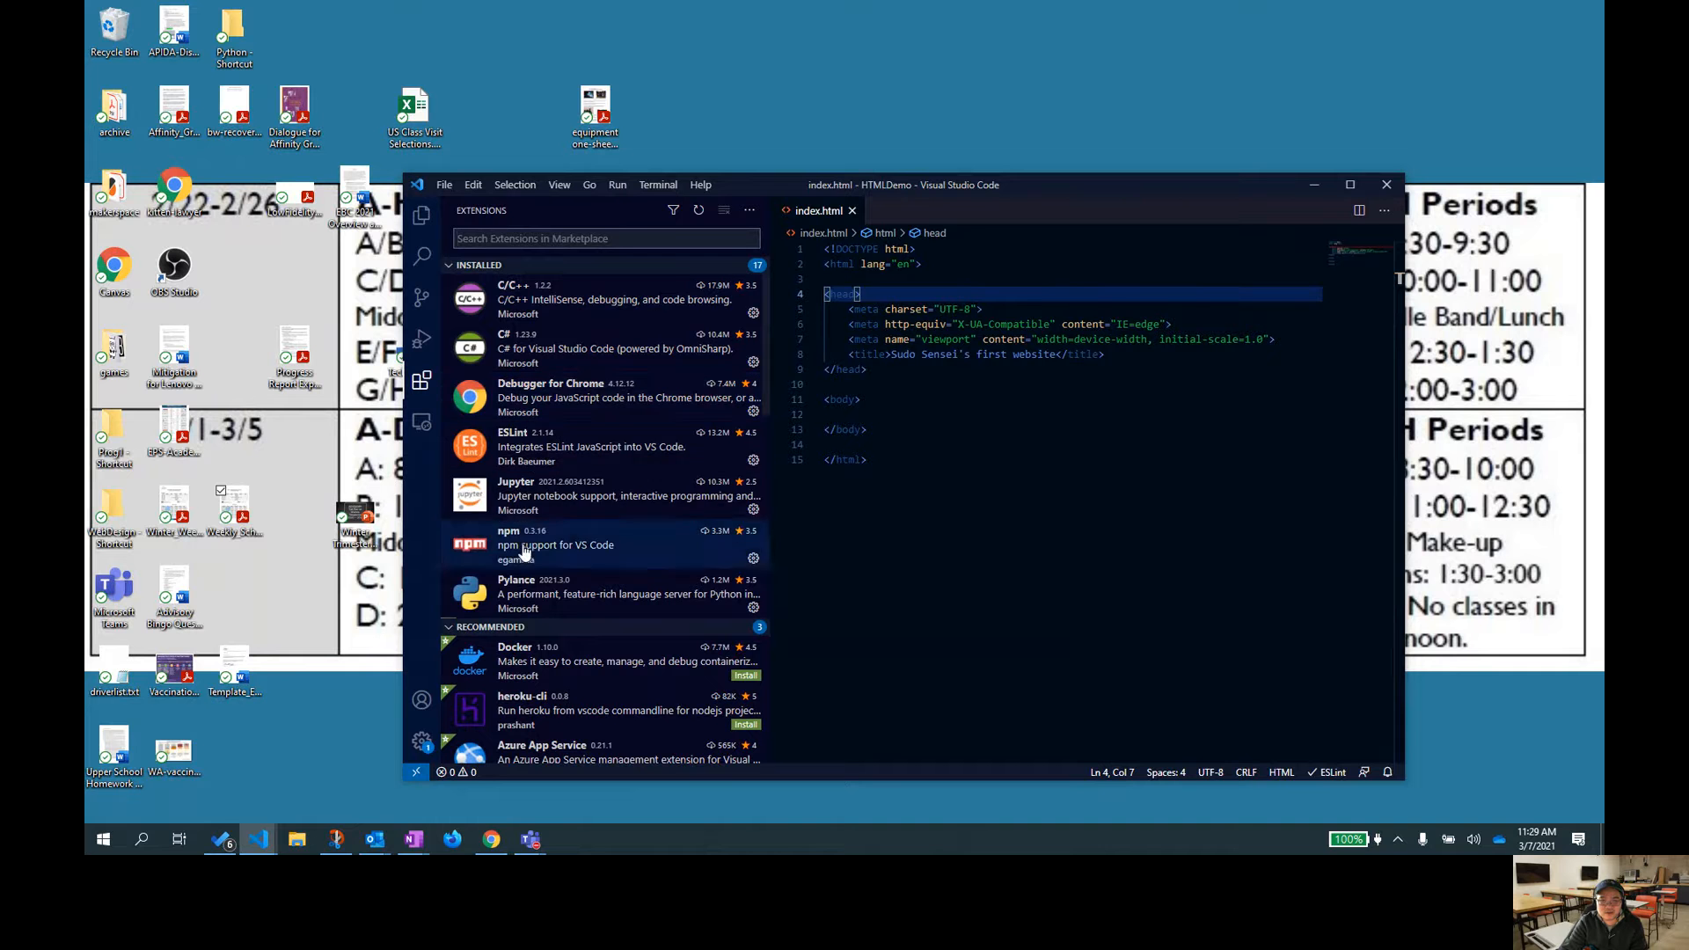
Search the extension marketplace for "html css" and install HTML CSS Support by ecmel
{"action": "scroll", "coordinate": [525, 552], "scroll_direction": "down", "scroll_amount": 2}
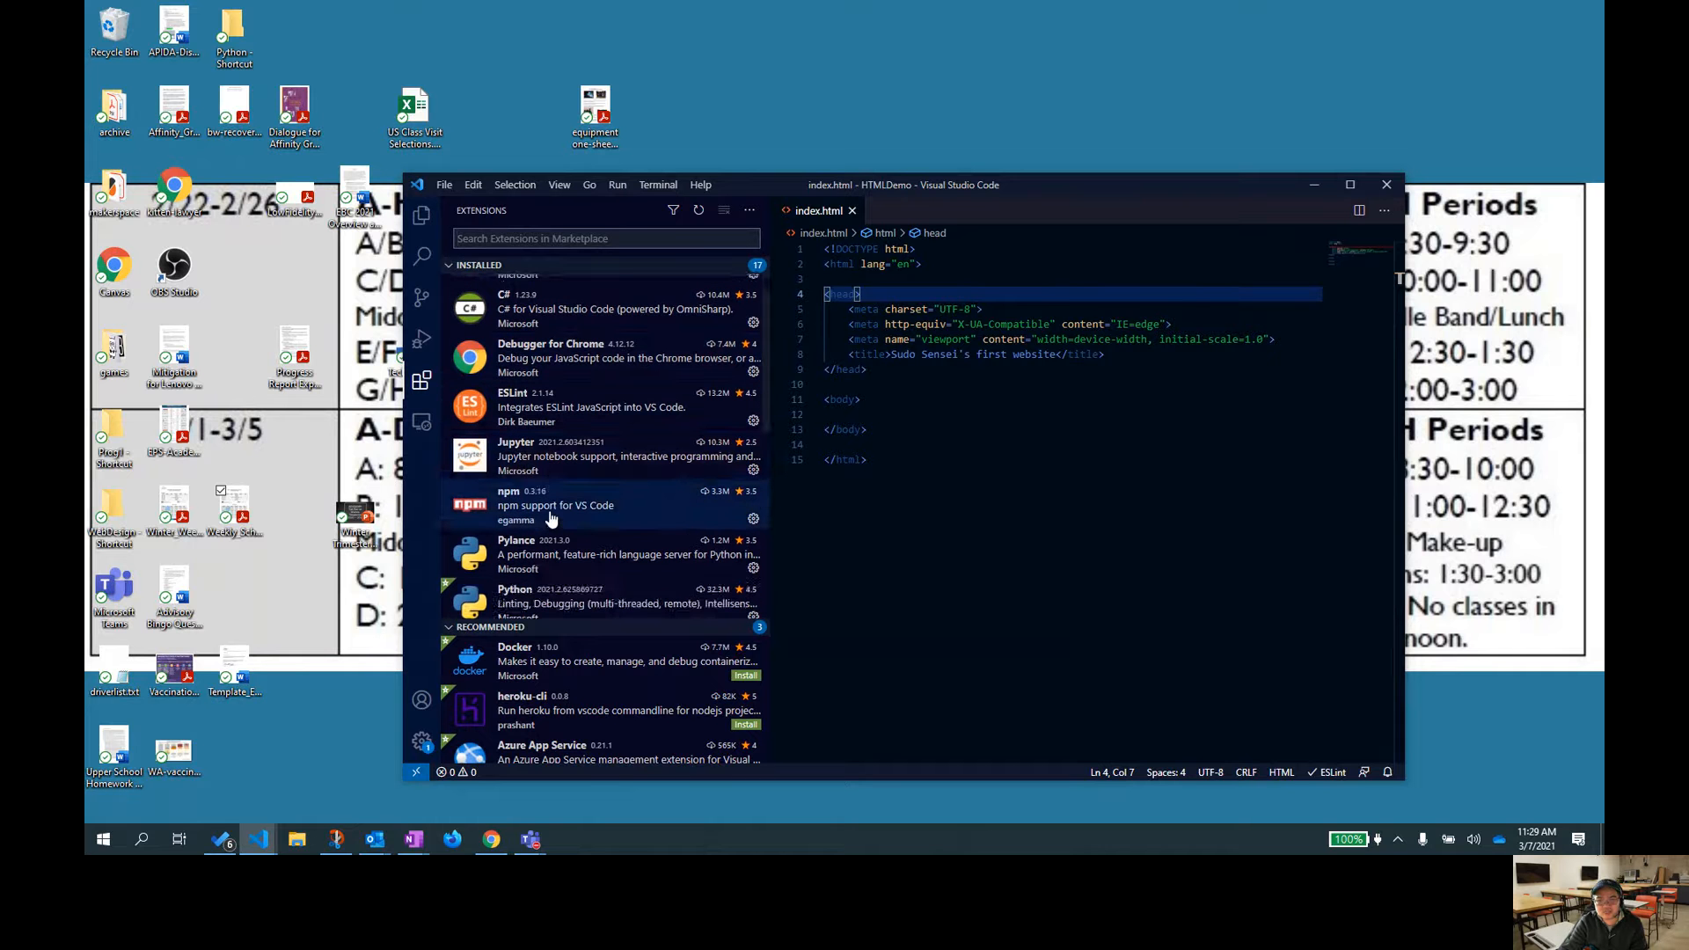
{"action": "scroll", "coordinate": [551, 519], "scroll_direction": "up", "scroll_amount": 1}
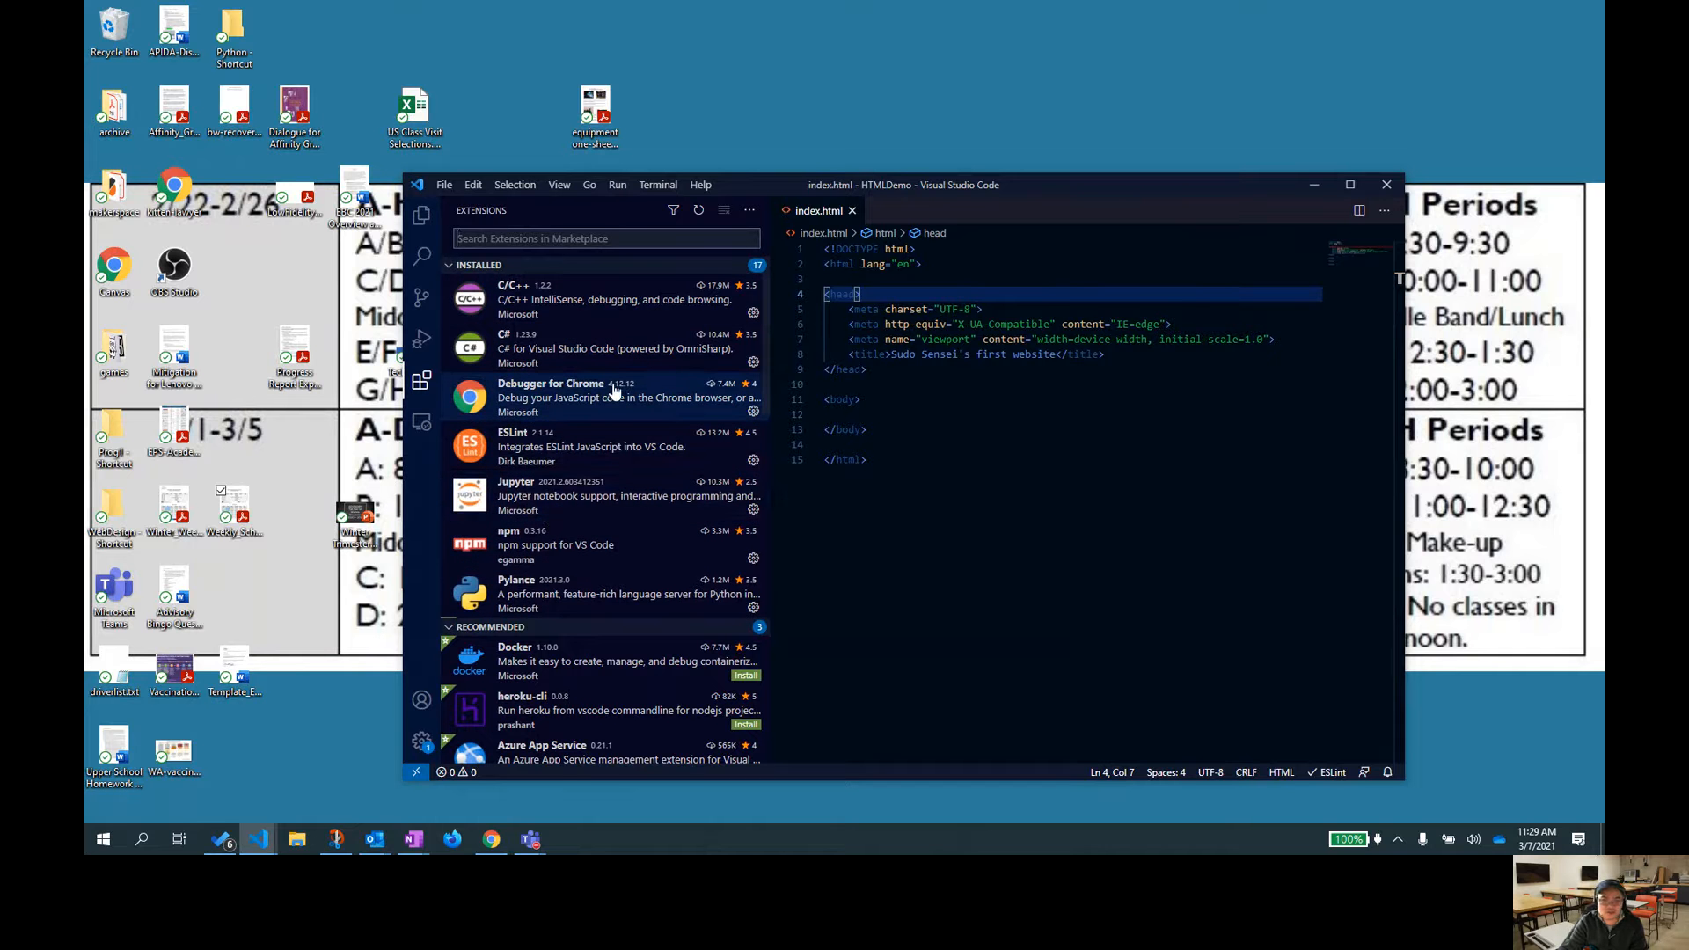
{"action": "left_click", "coordinate": [545, 238]}
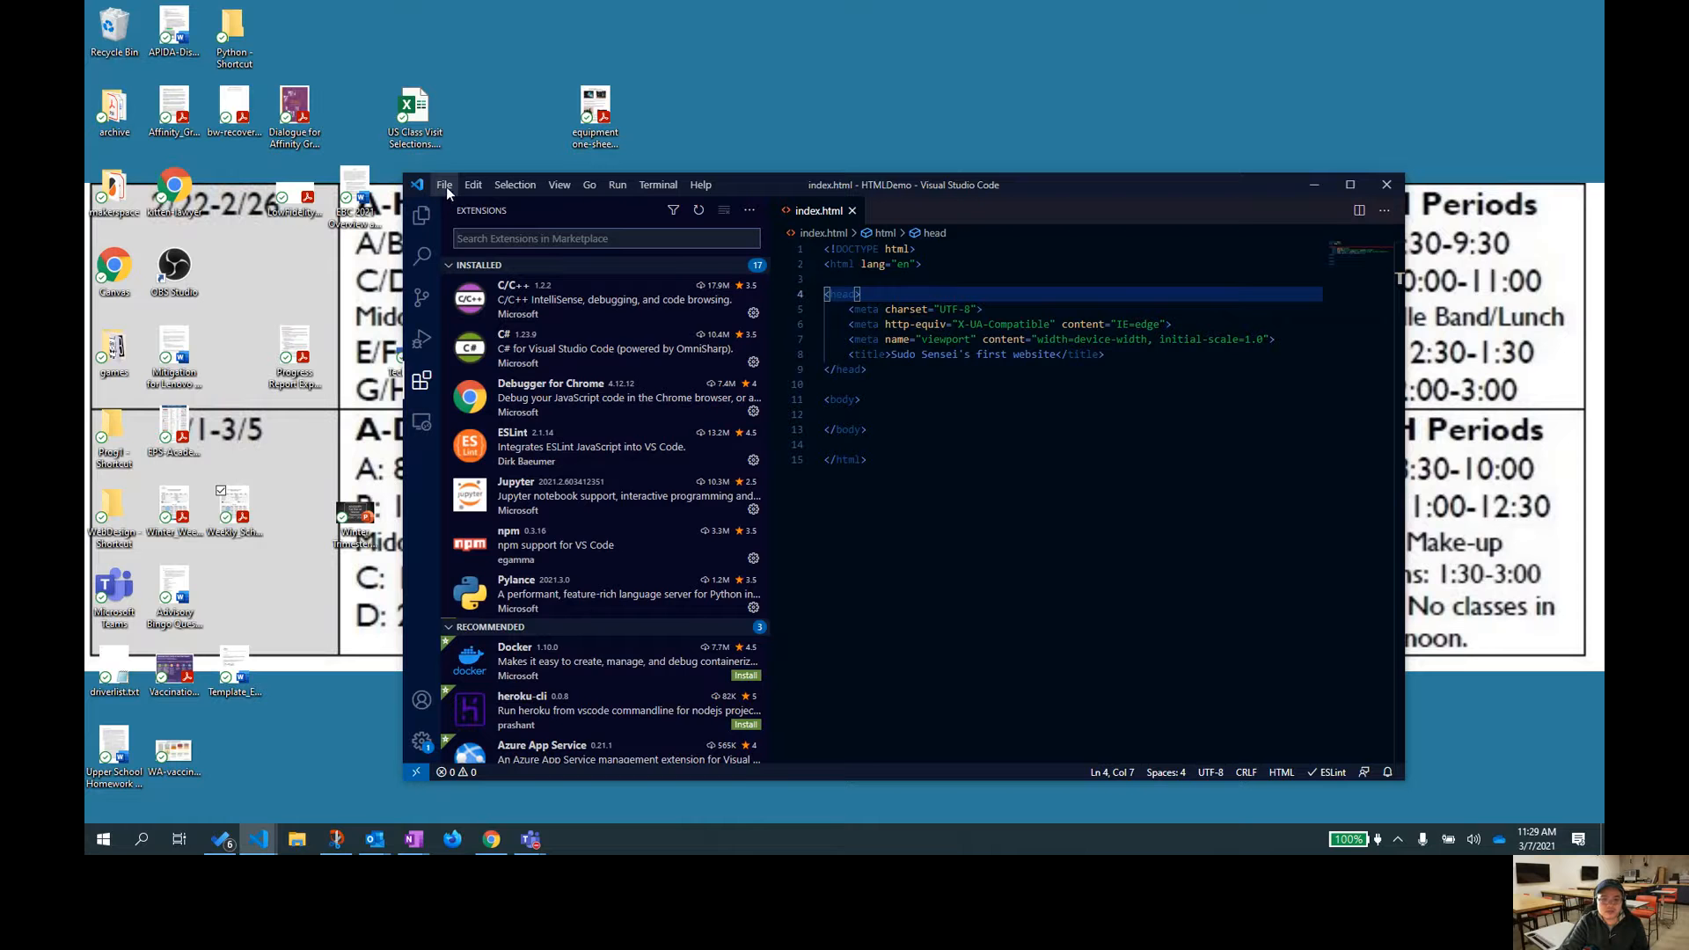
{"action": "left_click", "coordinate": [421, 215]}
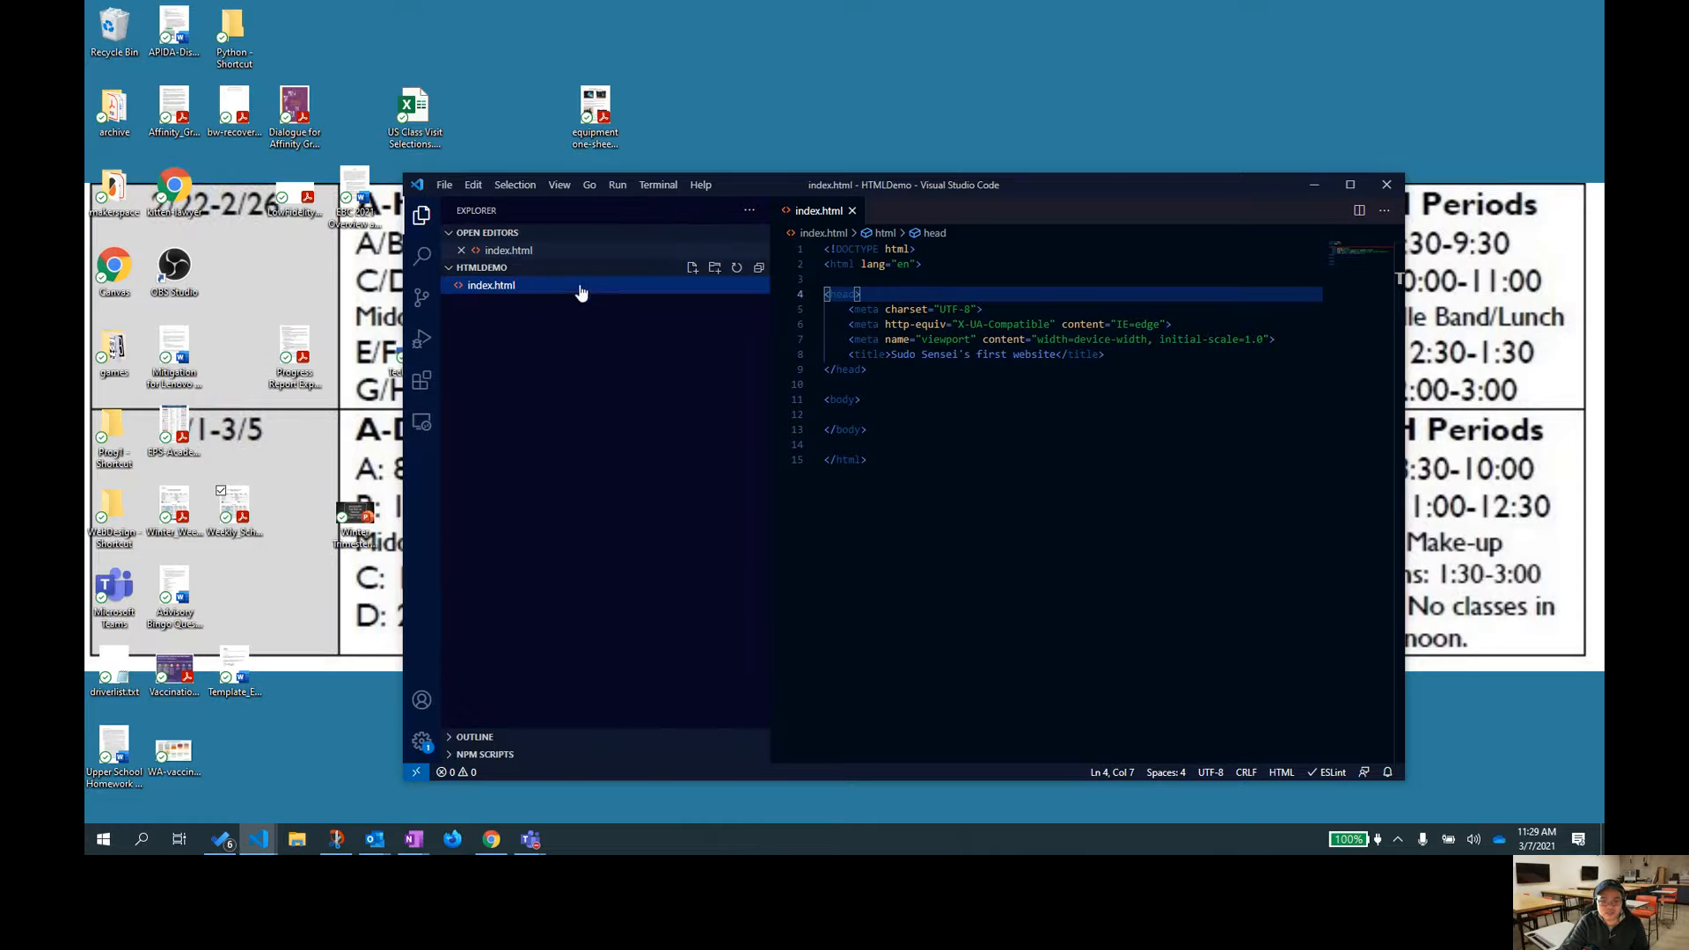
{"action": "left_click", "coordinate": [422, 381]}
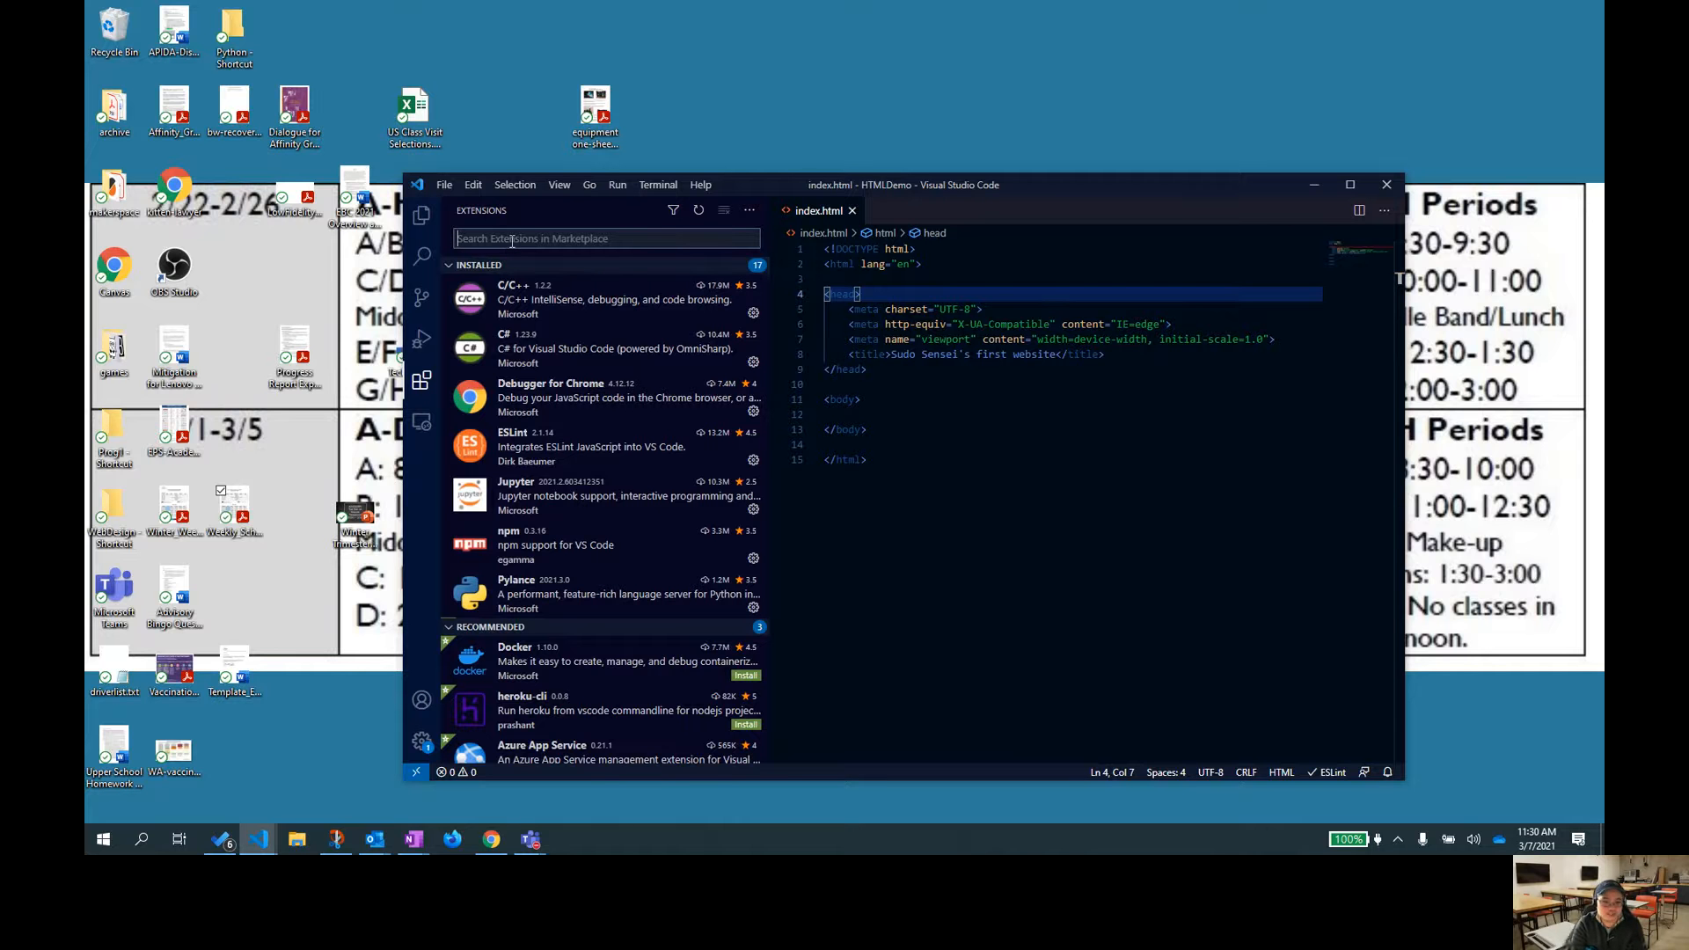
{"action": "type", "text": "html css"}
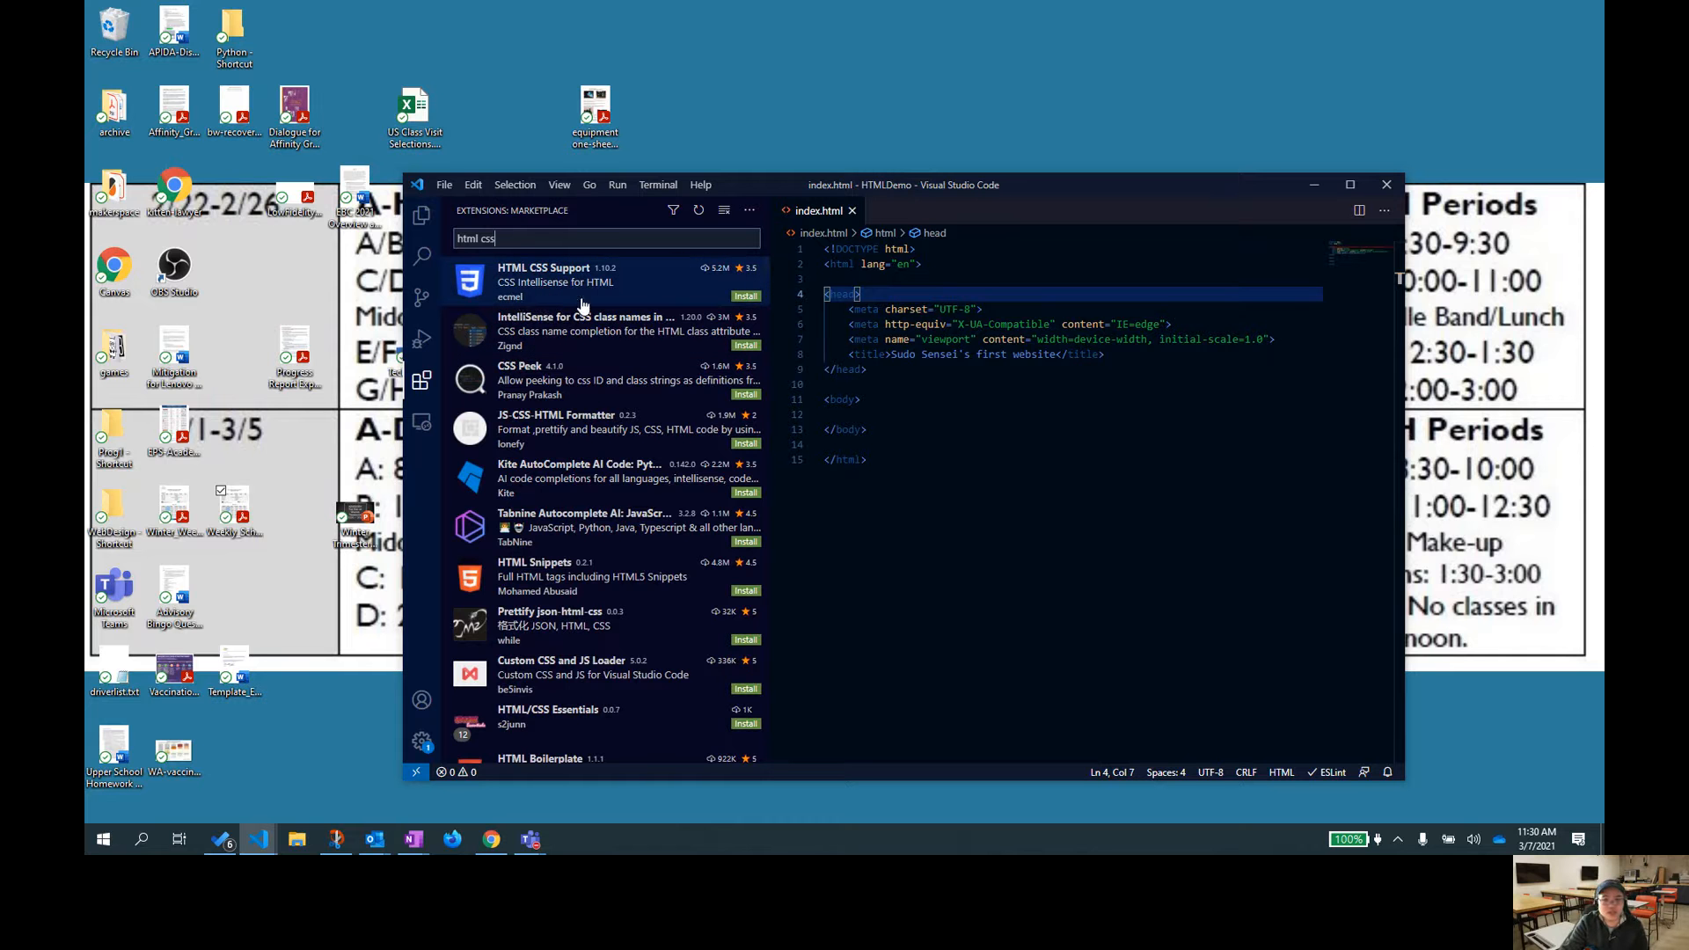
{"action": "left_click", "coordinate": [747, 297]}
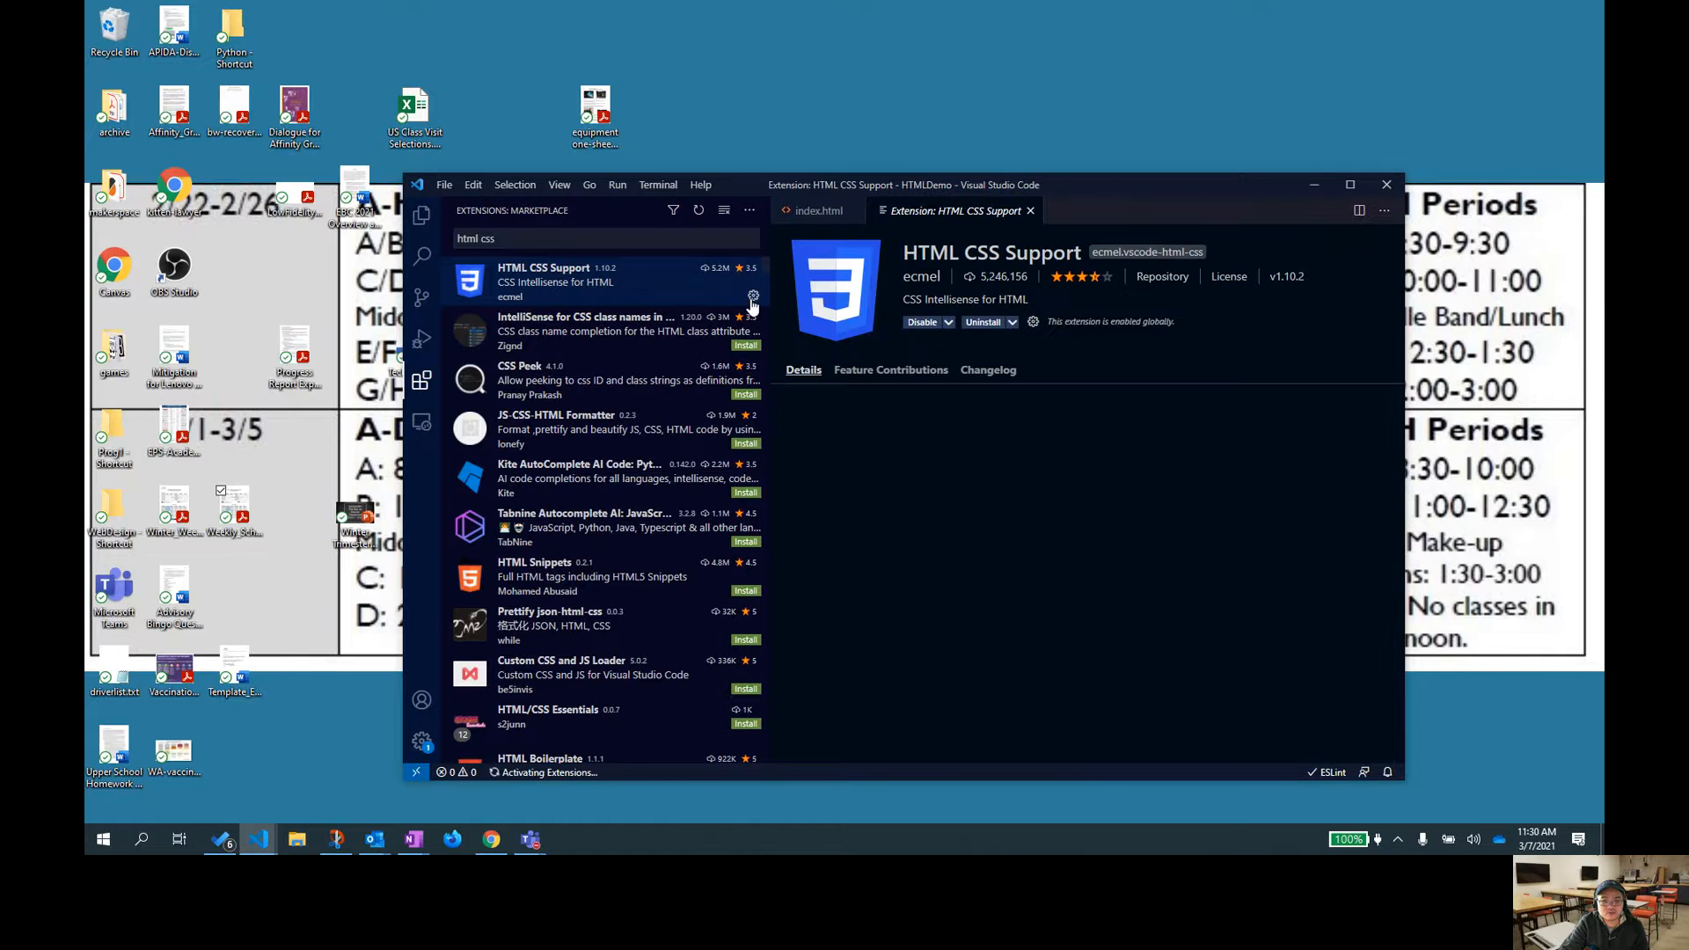
Replace the marketplace search with "htmlhint" and install the HTMLHint extension, version 0.10.0
{"action": "left_click_drag", "start_coordinate": [501, 237], "coordinate": [456, 234]}
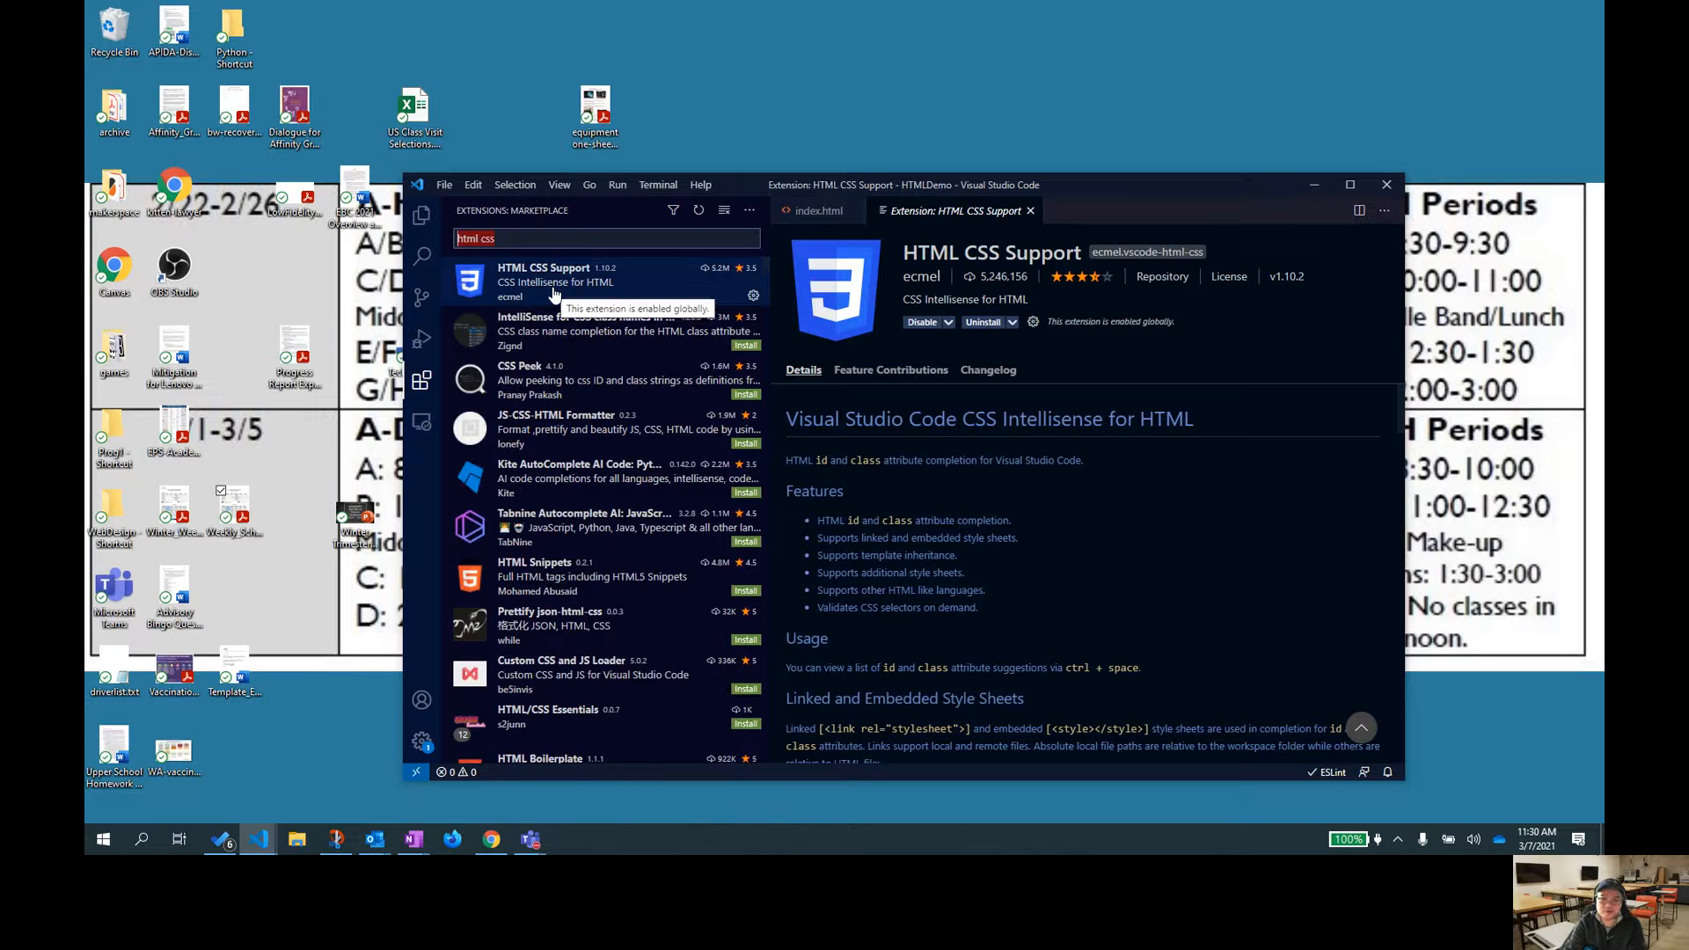
{"action": "key", "text": "BackSpace"}
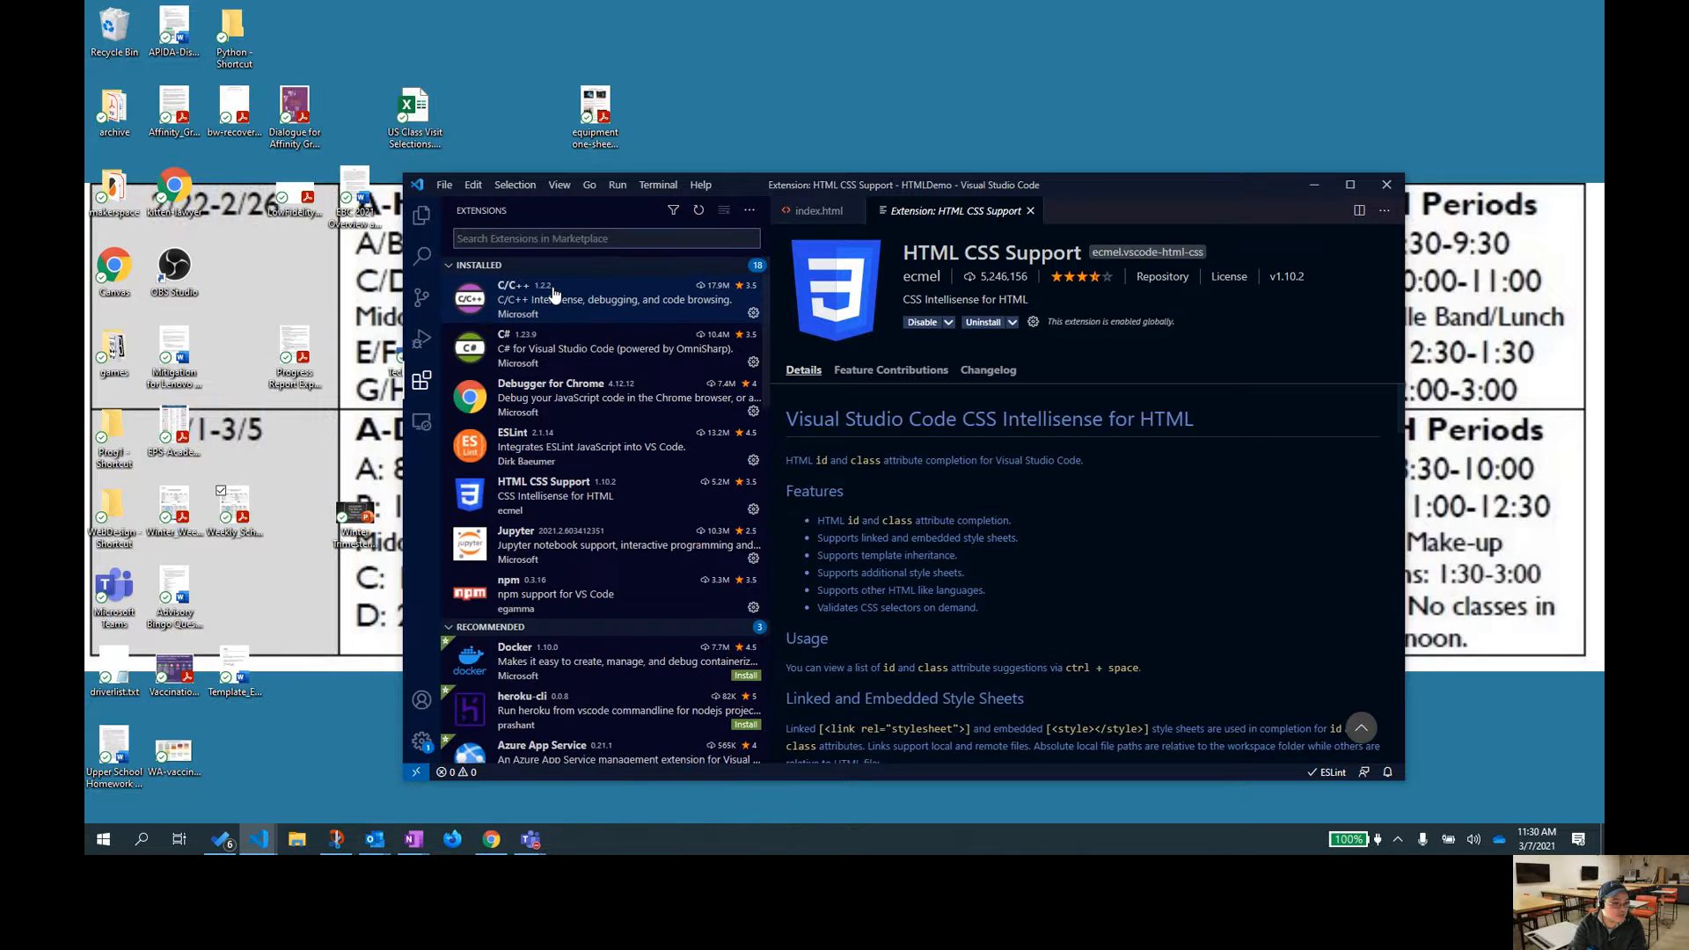
{"action": "type", "text": "htmlhint"}
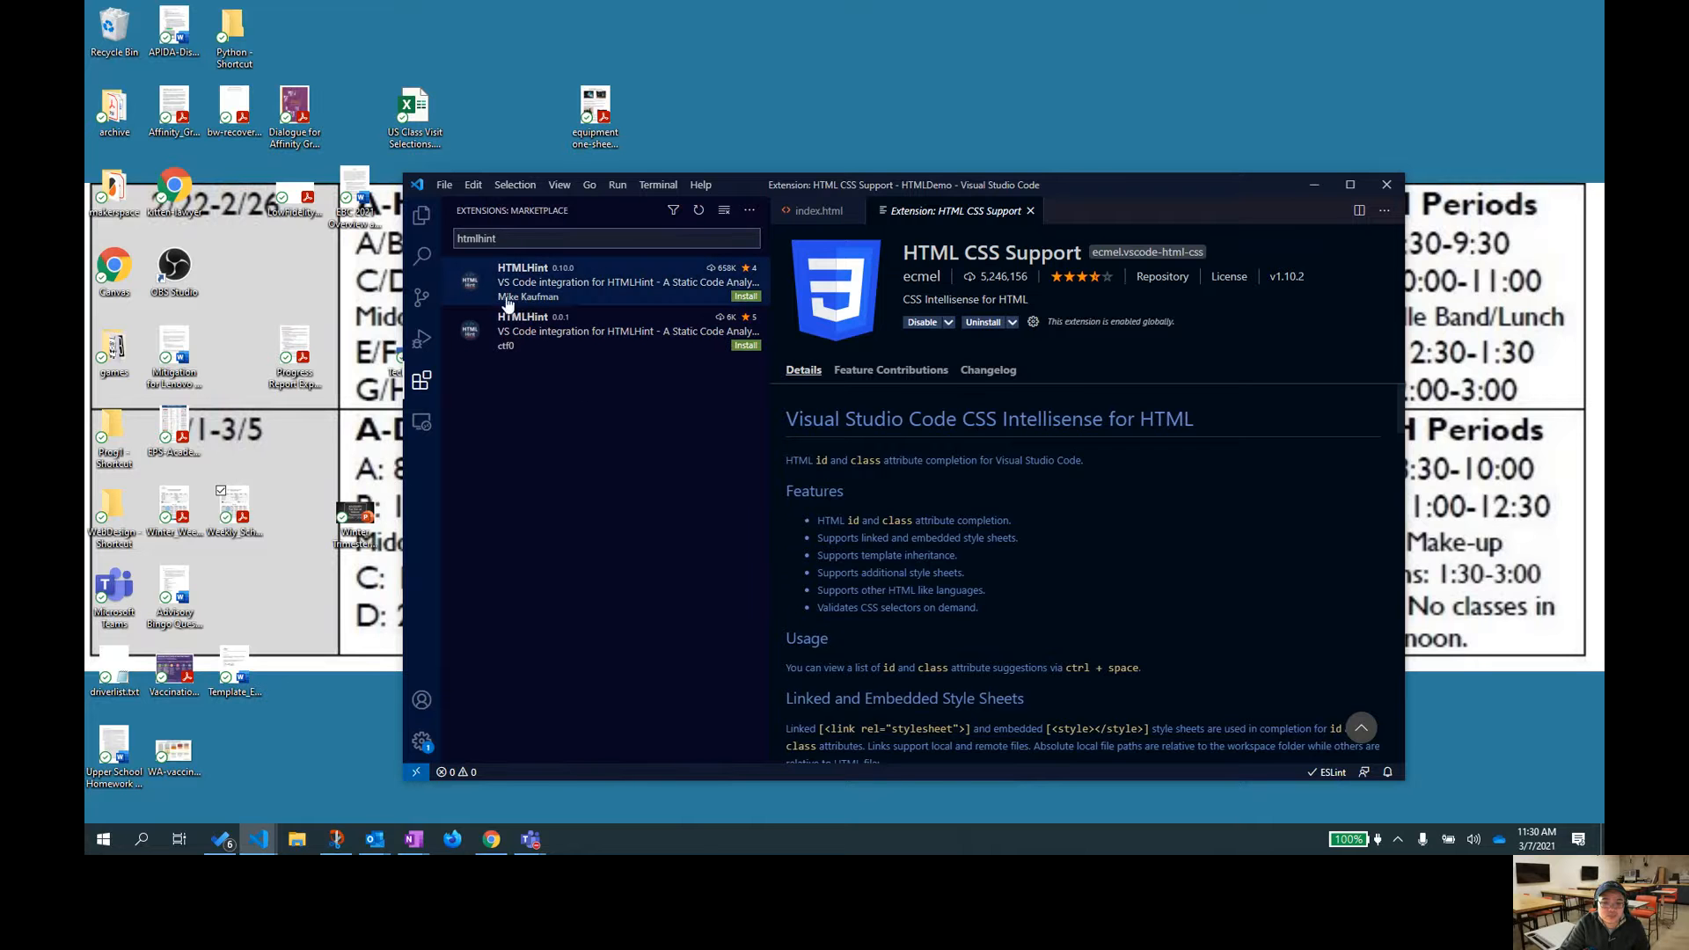
{"action": "left_click", "coordinate": [747, 298]}
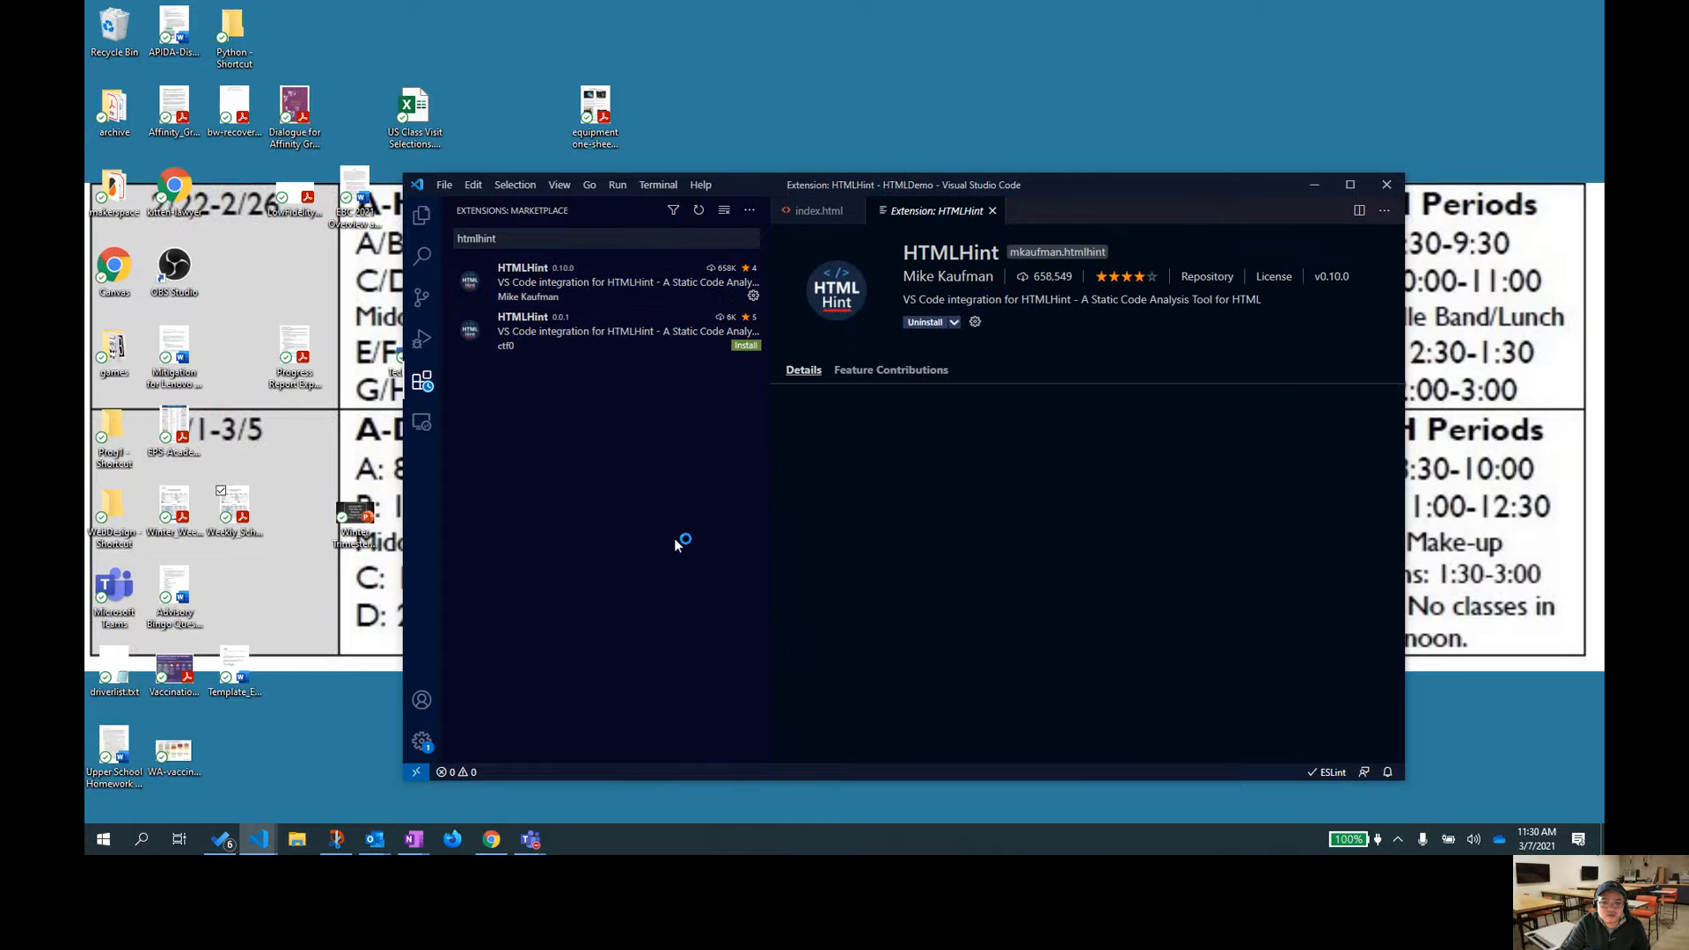
Search the marketplace for "js-css-html", open the JS-CSS-HTML Formatter details, and install that extension by lonefy
{"action": "left_click", "coordinate": [498, 239]}
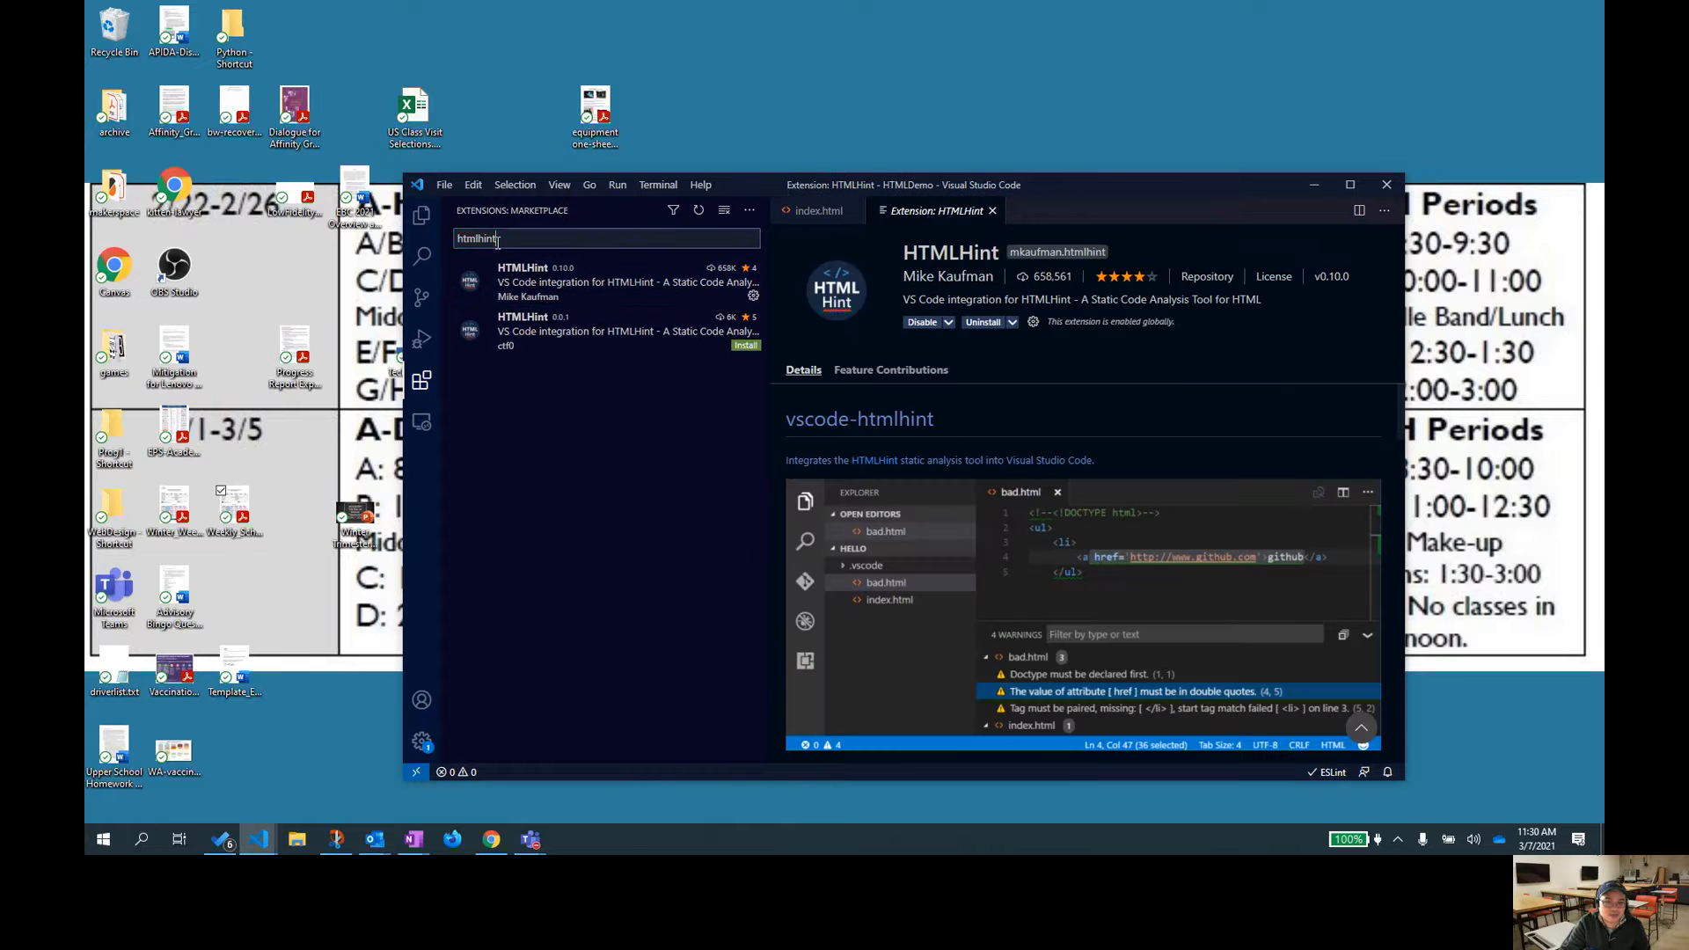
{"action": "key", "text": "BackSpace"}
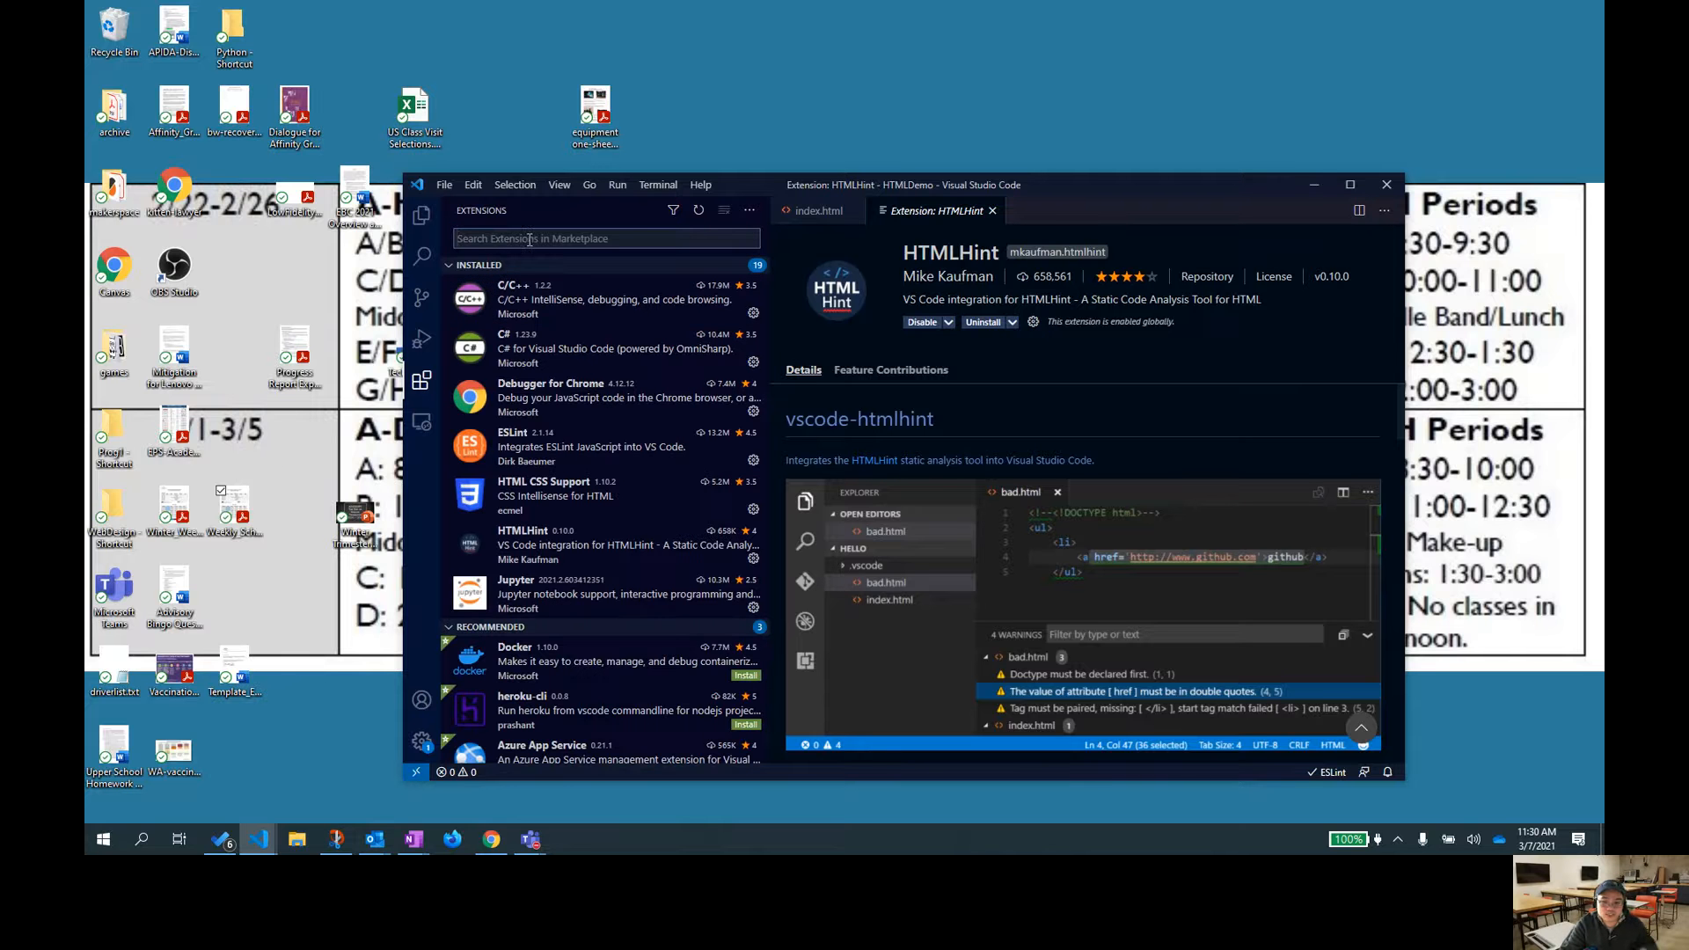
{"action": "type", "text": "js-"}
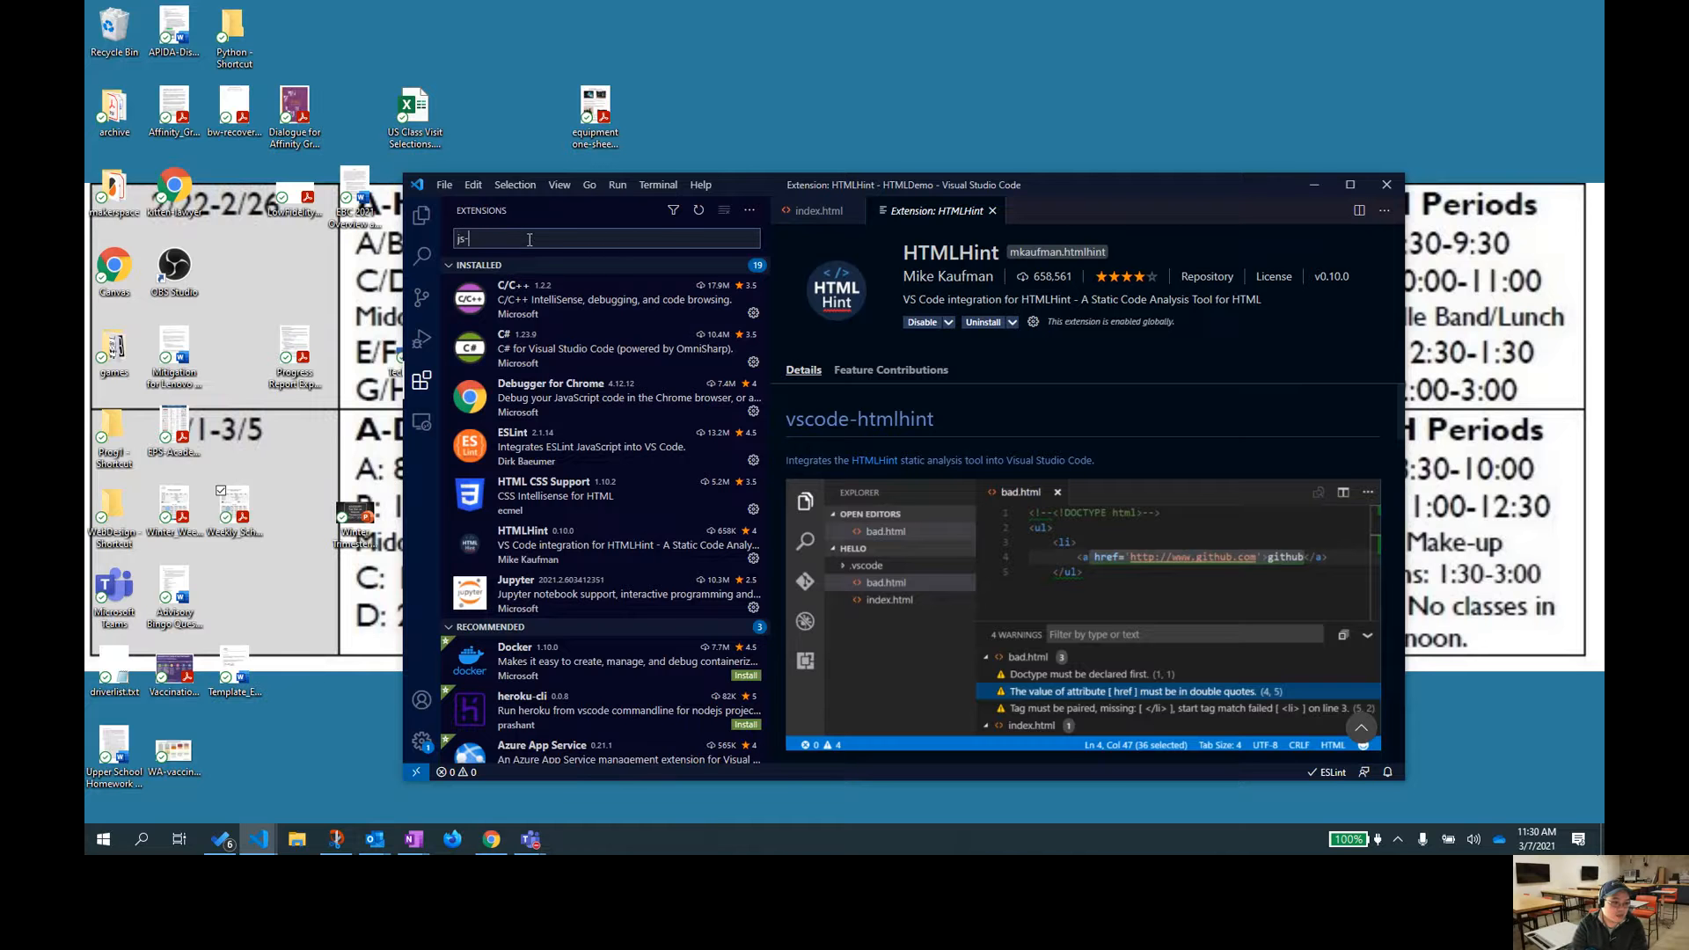
{"action": "type", "text": "css-"}
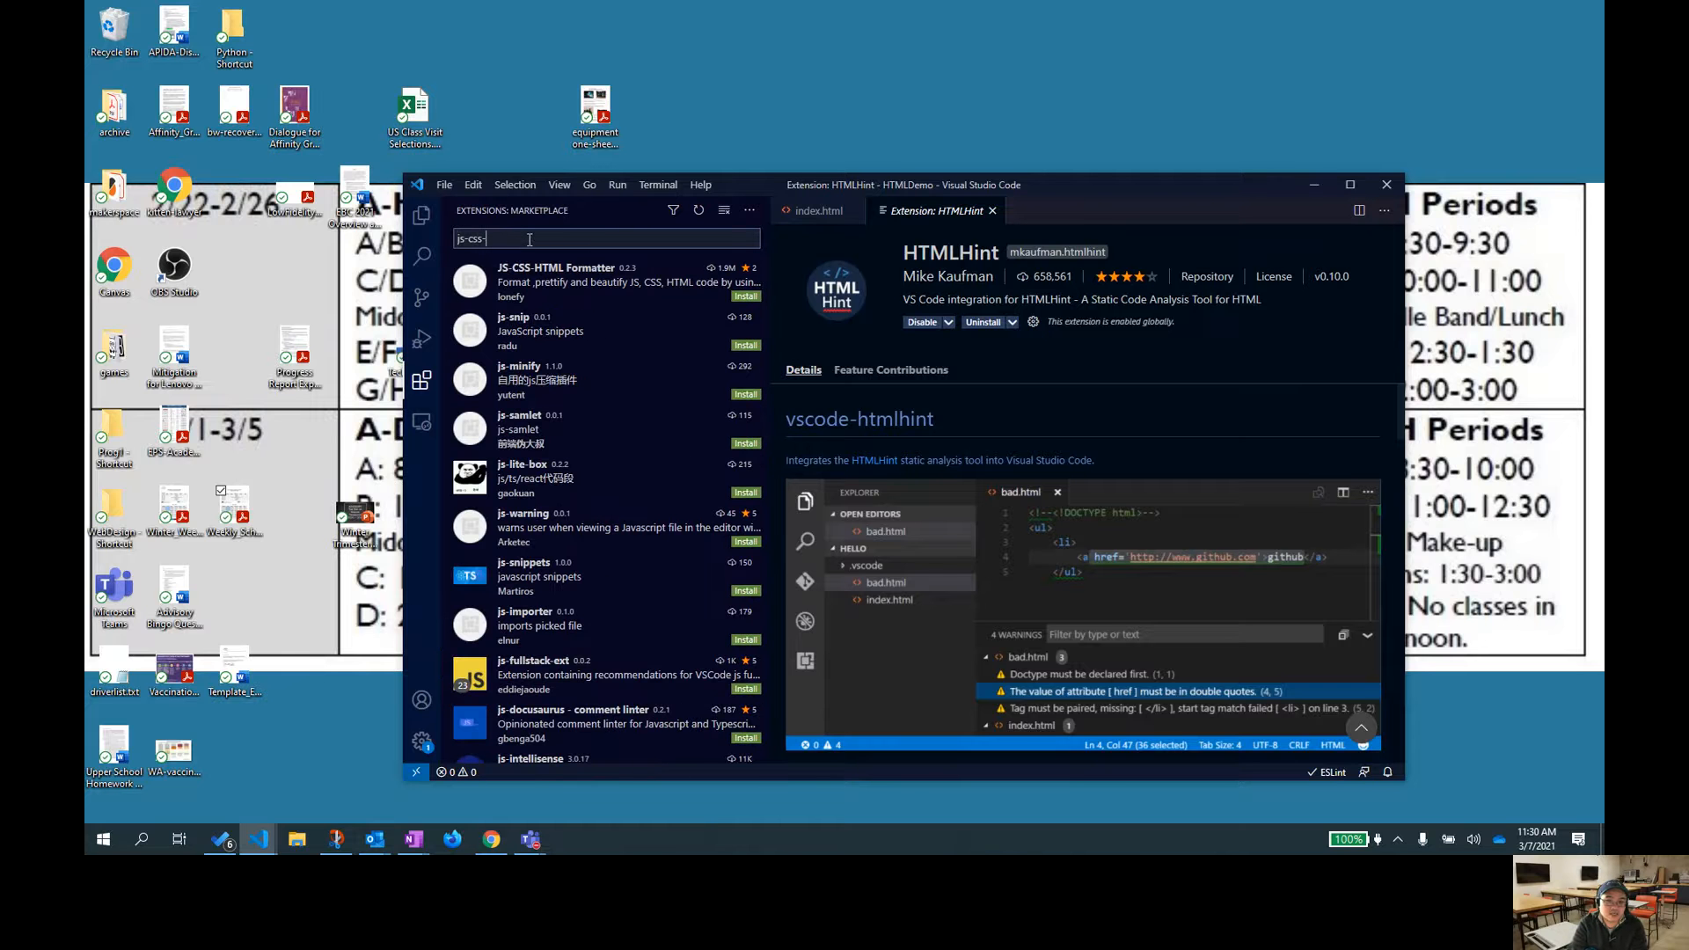
{"action": "type", "text": "html"}
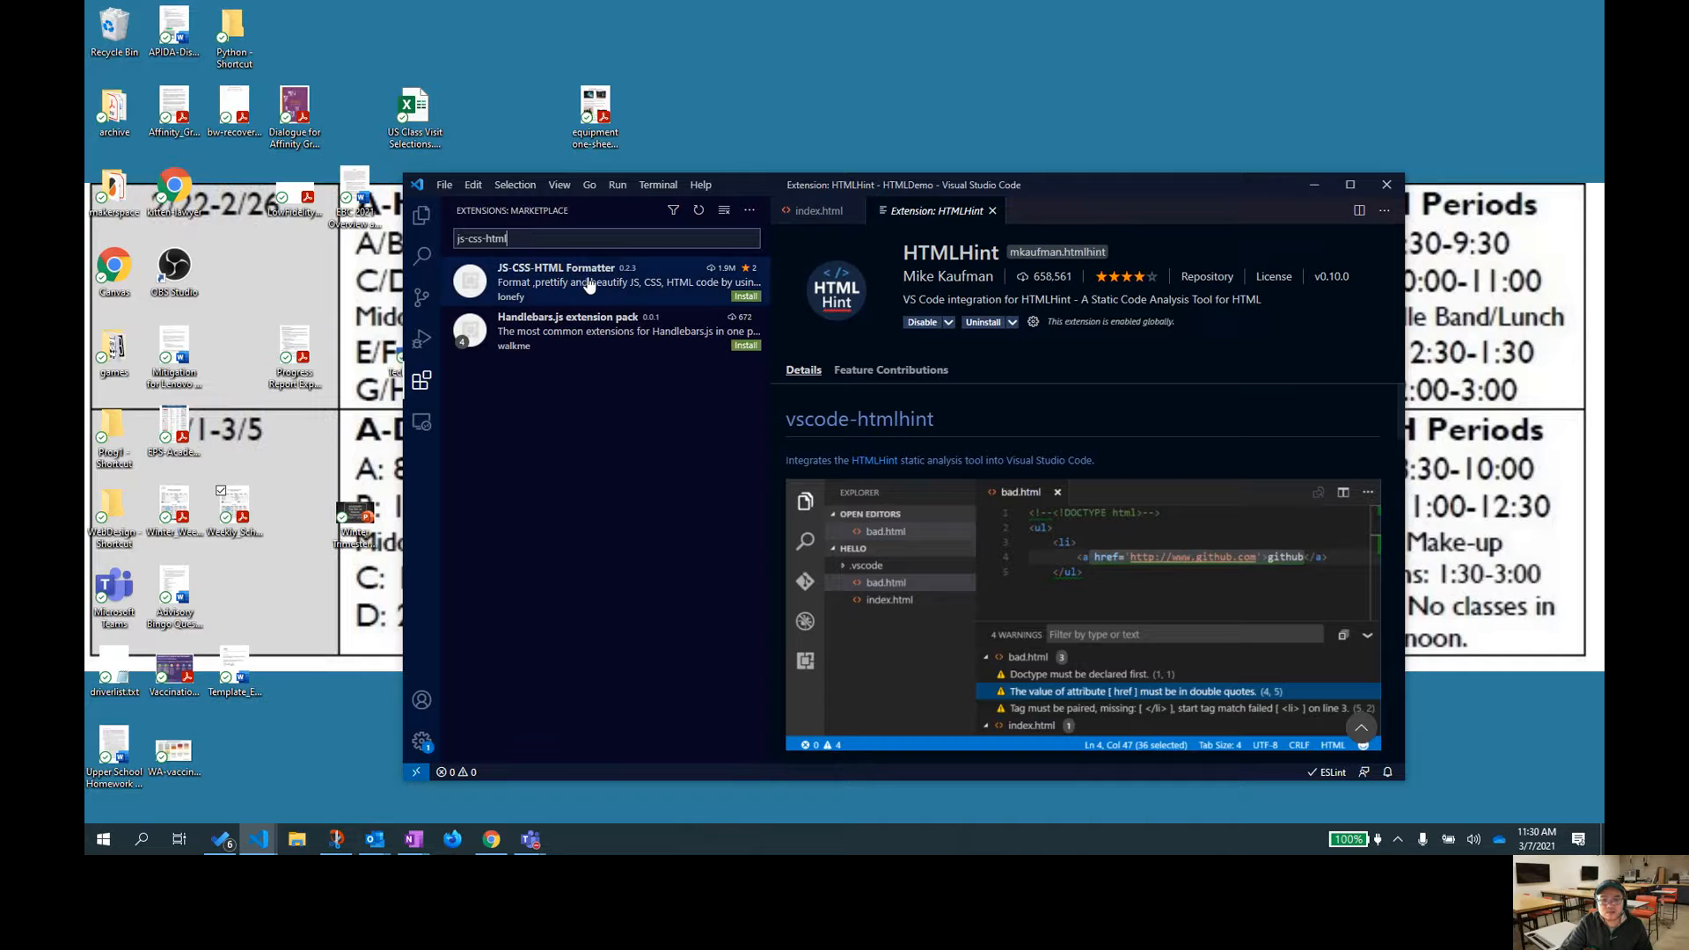
{"action": "left_click", "coordinate": [598, 288]}
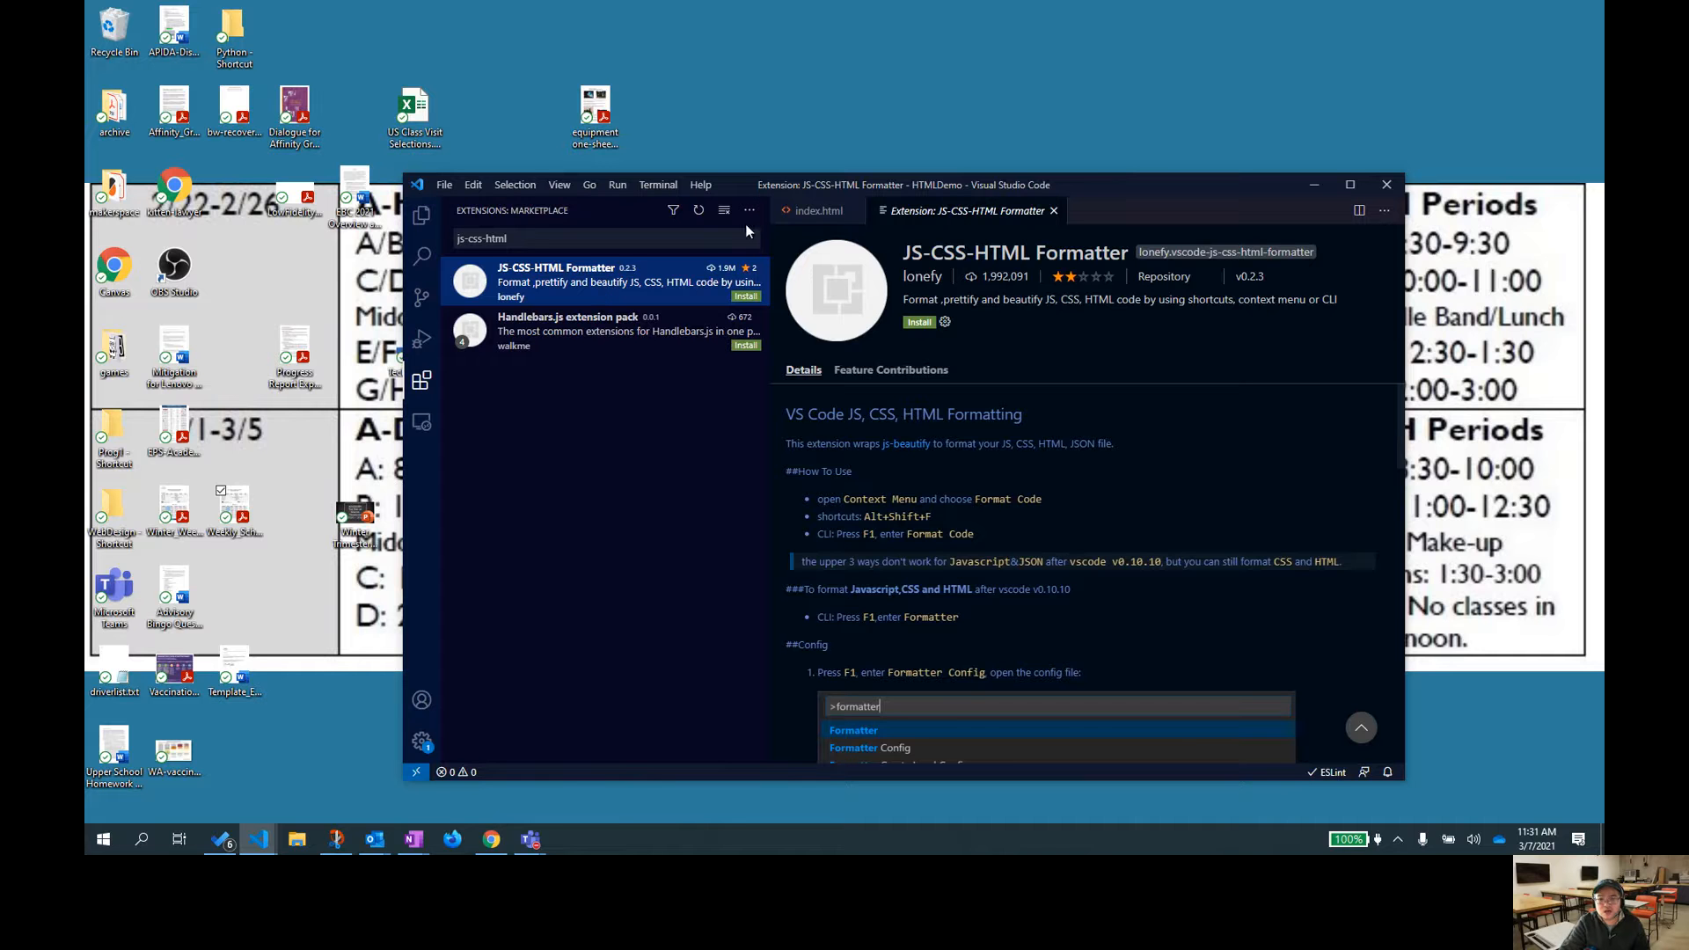
{"action": "left_click", "coordinate": [747, 299]}
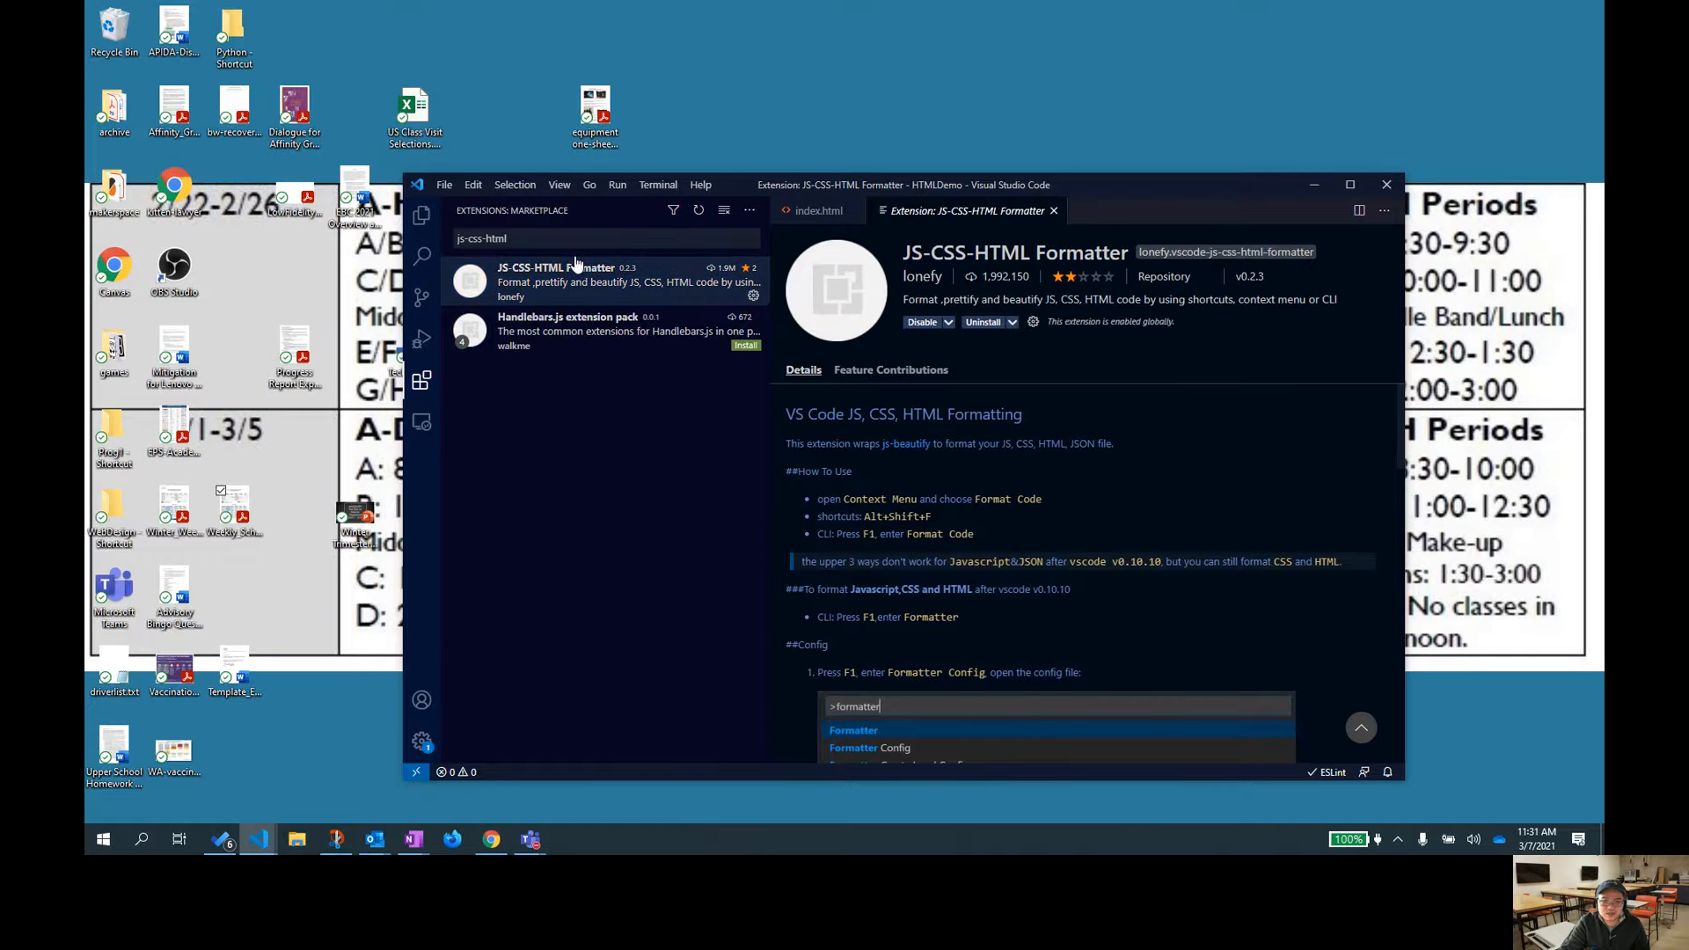
Search the marketplace for "open in browser" and install the open in browser extension by TechER
{"action": "triple_click", "coordinate": [530, 241]}
{"action": "key", "text": "BackSpace"}
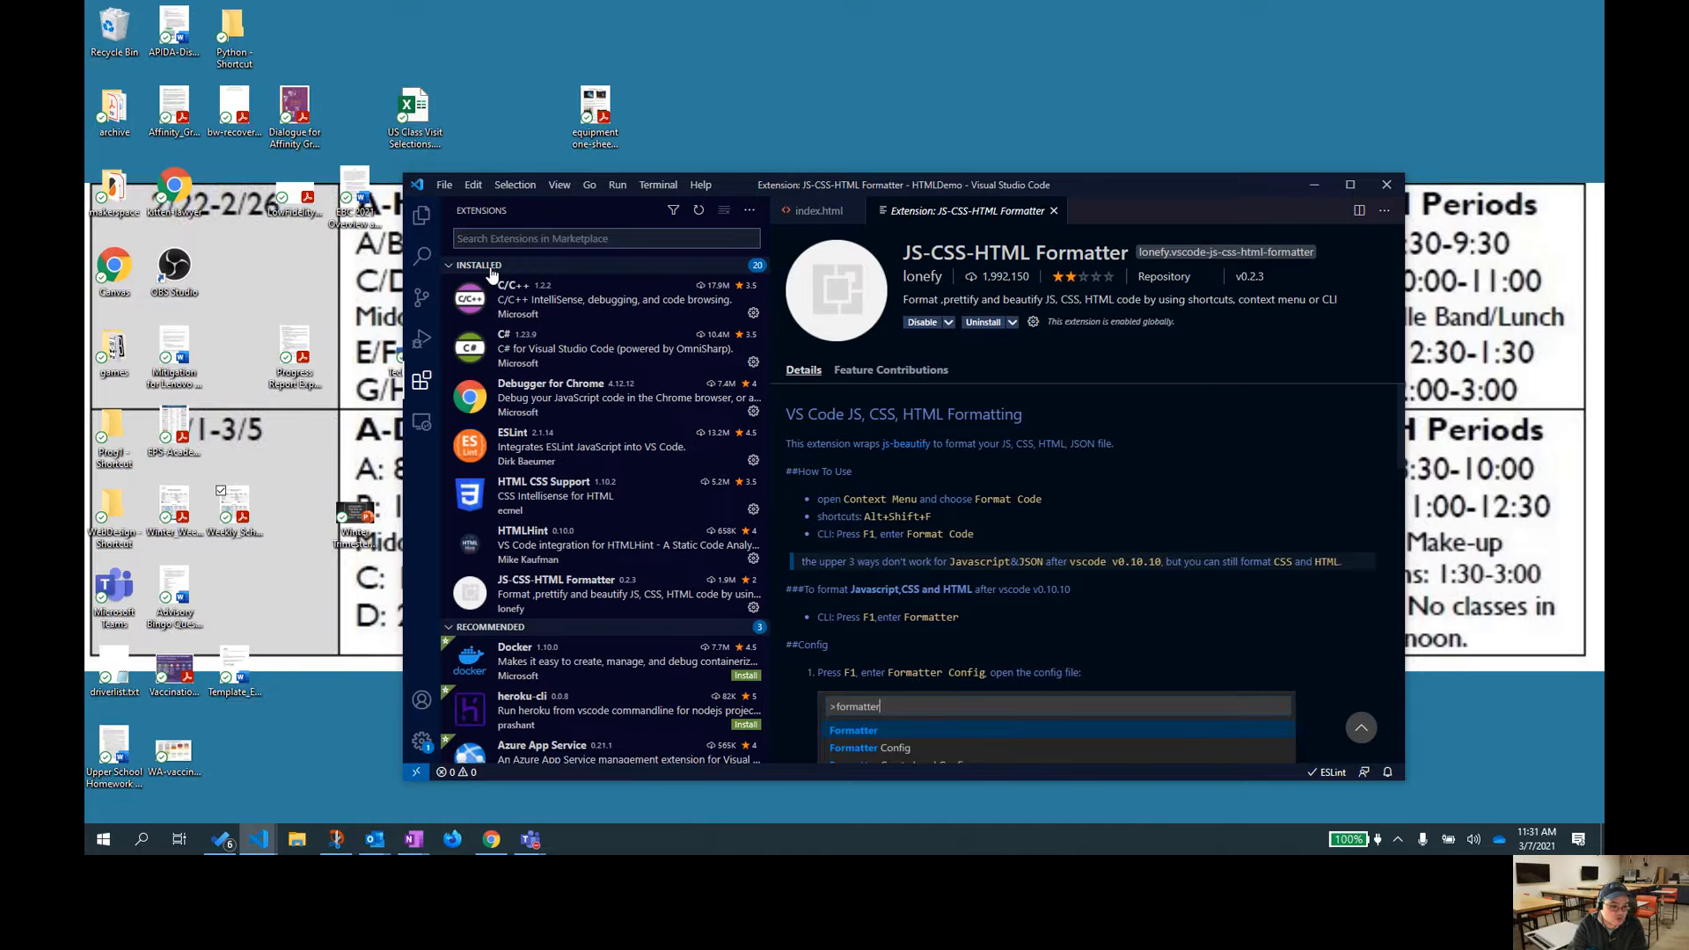
{"action": "type", "text": "open in br"}
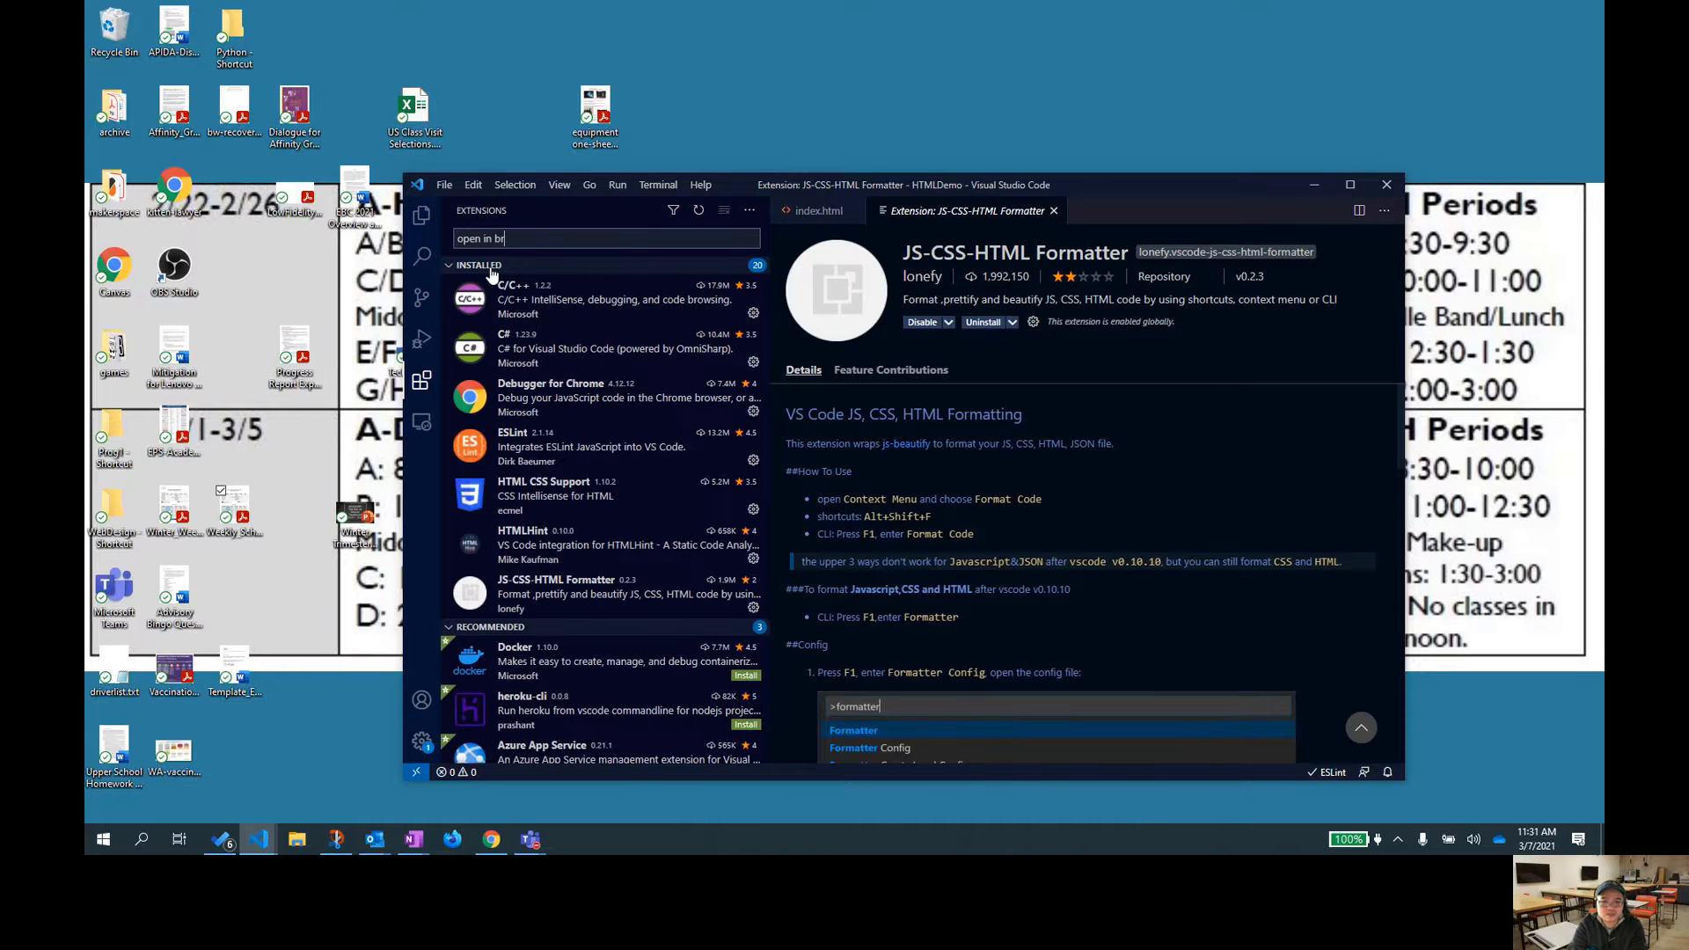
{"action": "type", "text": "ows"}
{"action": "key", "text": "BackSpace"}
{"action": "type", "text": "wser"}
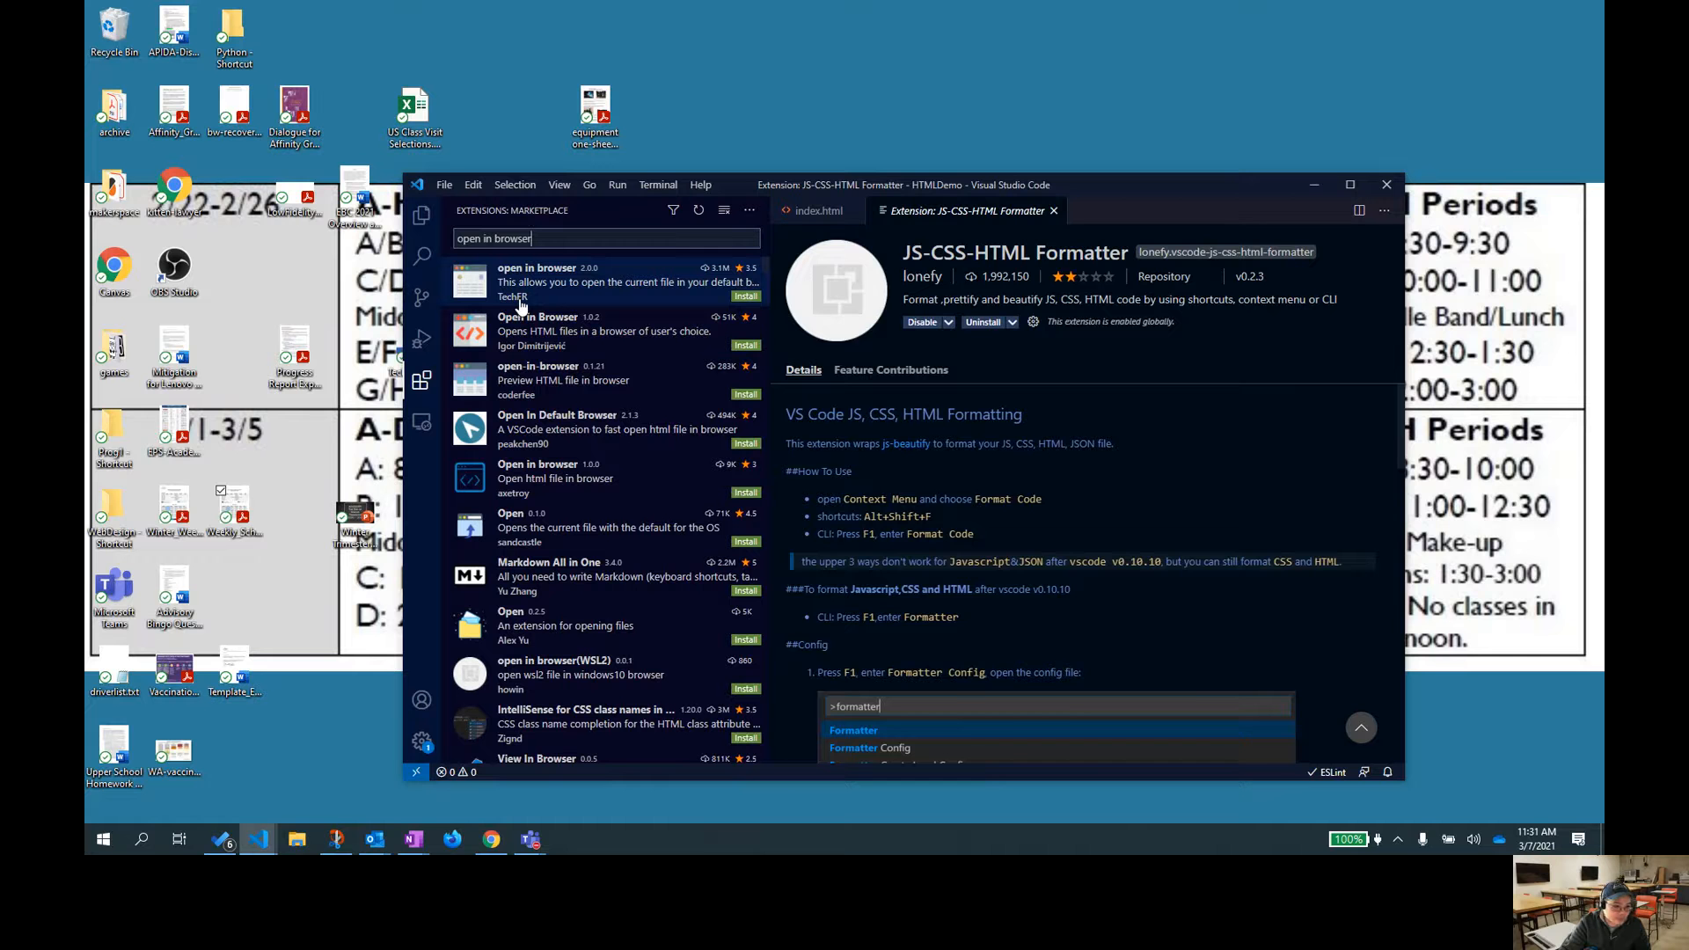
{"action": "left_click", "coordinate": [747, 298]}
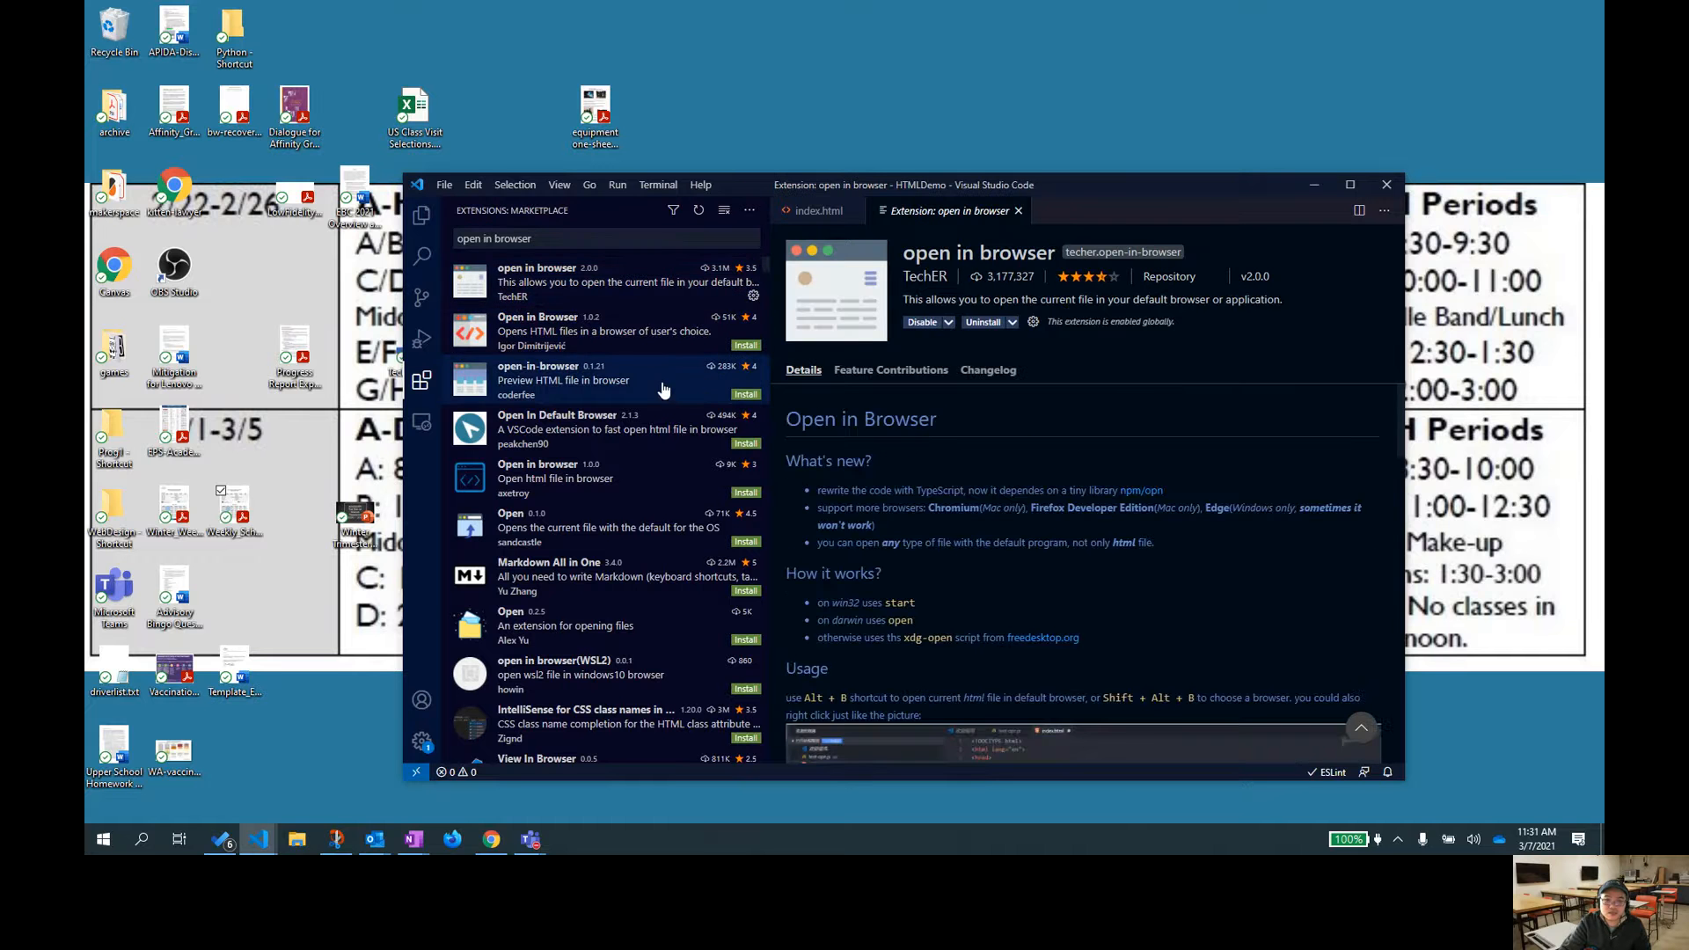
Clear the marketplace search and check the installed list for HTML CSS Support, HTMLHint, JS-CSS-HTML Formatter and open in browser
{"action": "left_click_drag", "start_coordinate": [533, 239], "coordinate": [451, 238]}
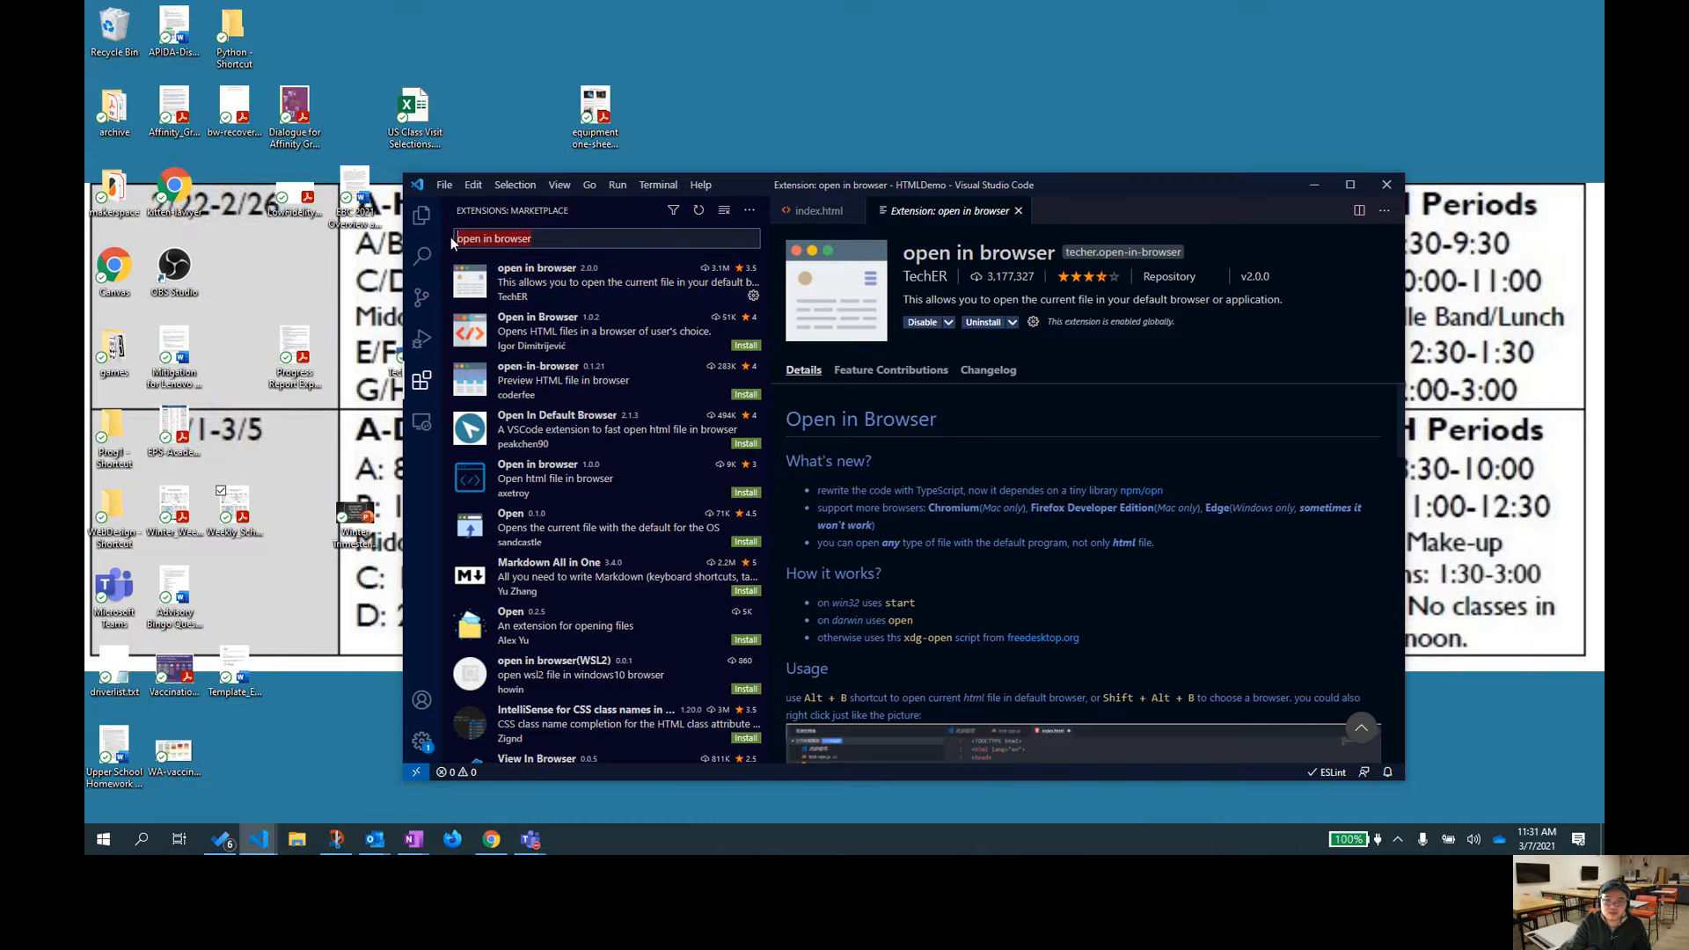
{"action": "key", "text": "BackSpace"}
{"action": "left_click", "coordinate": [450, 267]}
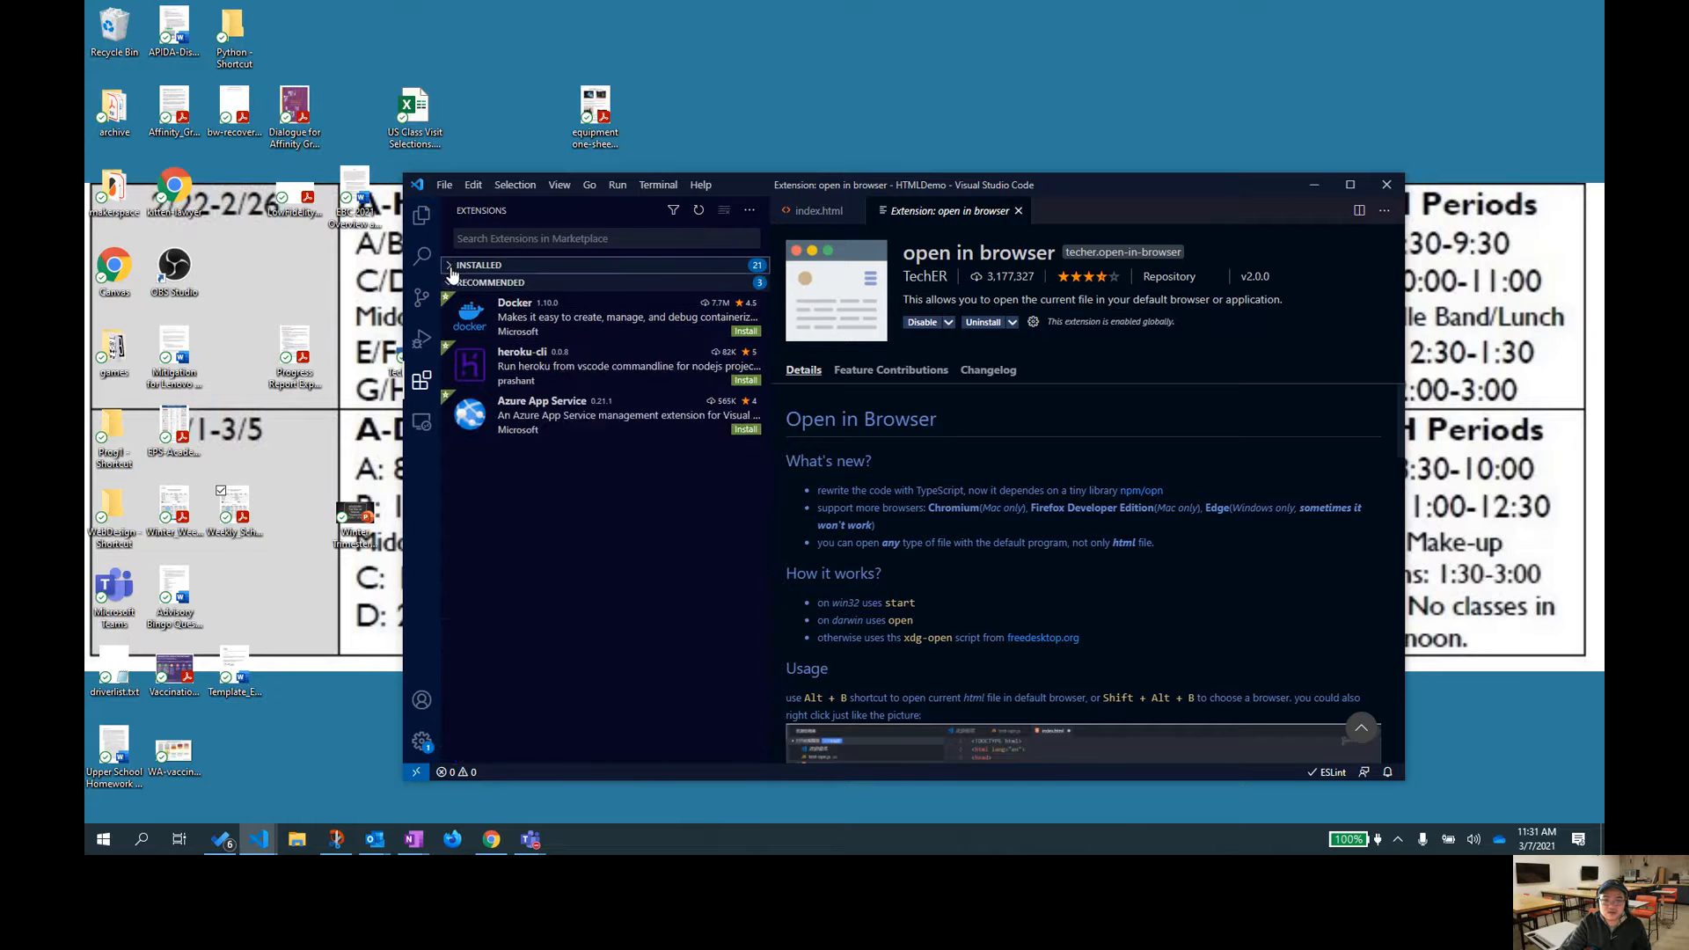
{"action": "left_click", "coordinate": [450, 265]}
{"action": "scroll", "coordinate": [563, 426], "scroll_direction": "down", "scroll_amount": 3}
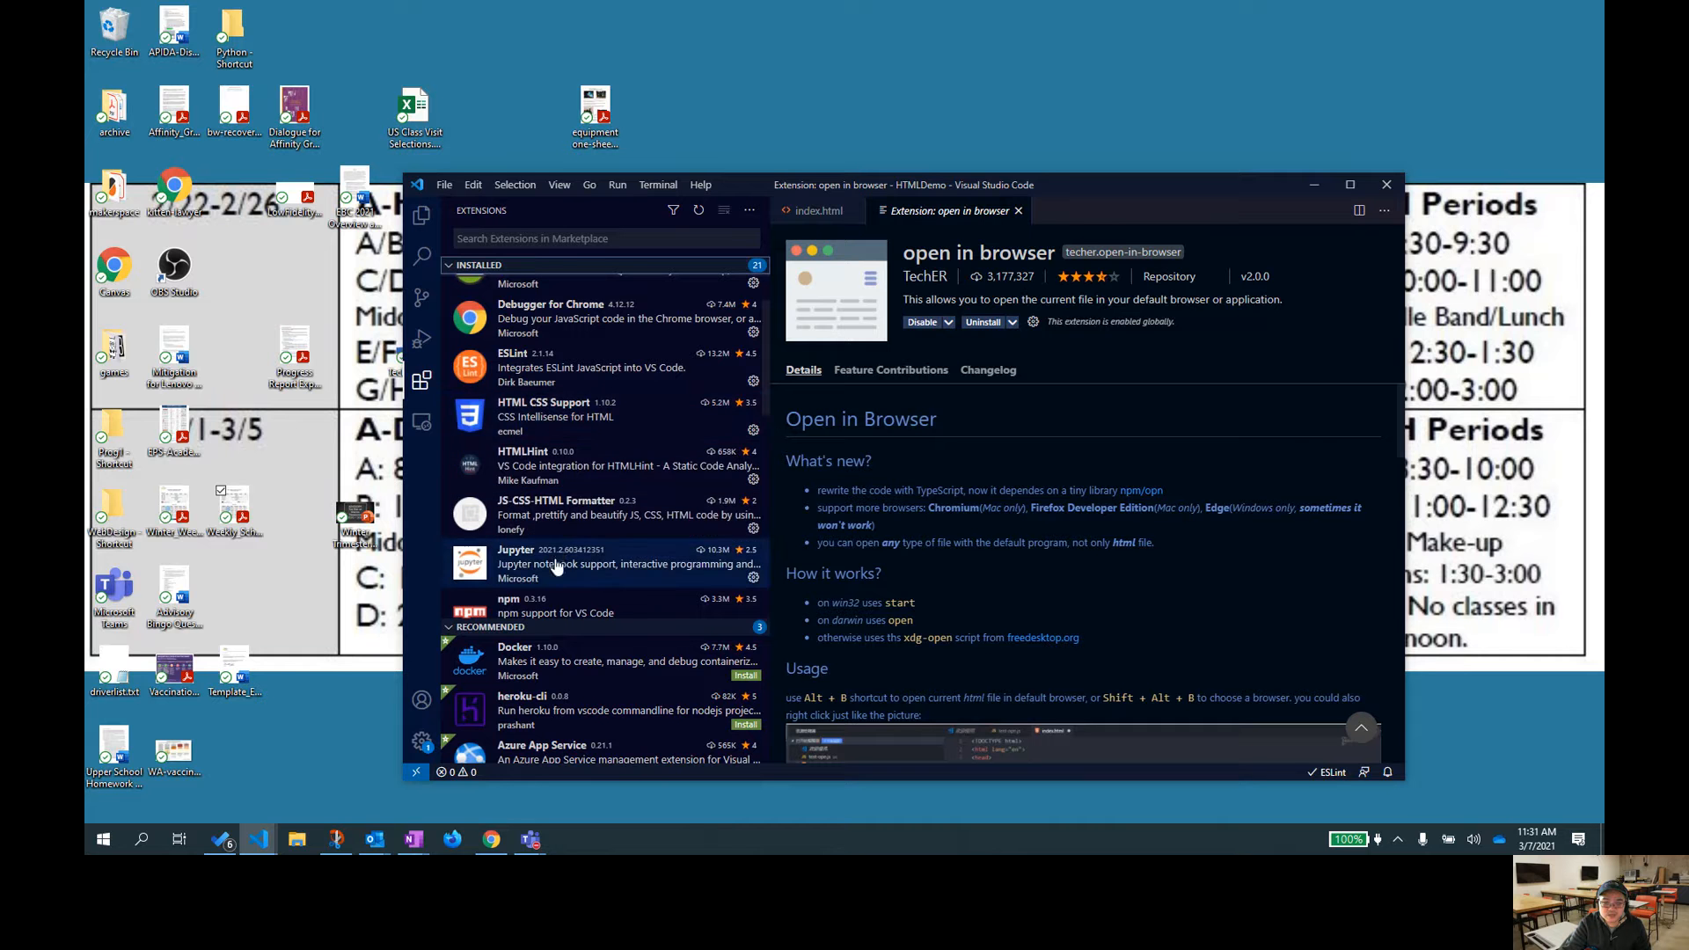
{"action": "scroll", "coordinate": [564, 431], "scroll_direction": "up", "scroll_amount": 2}
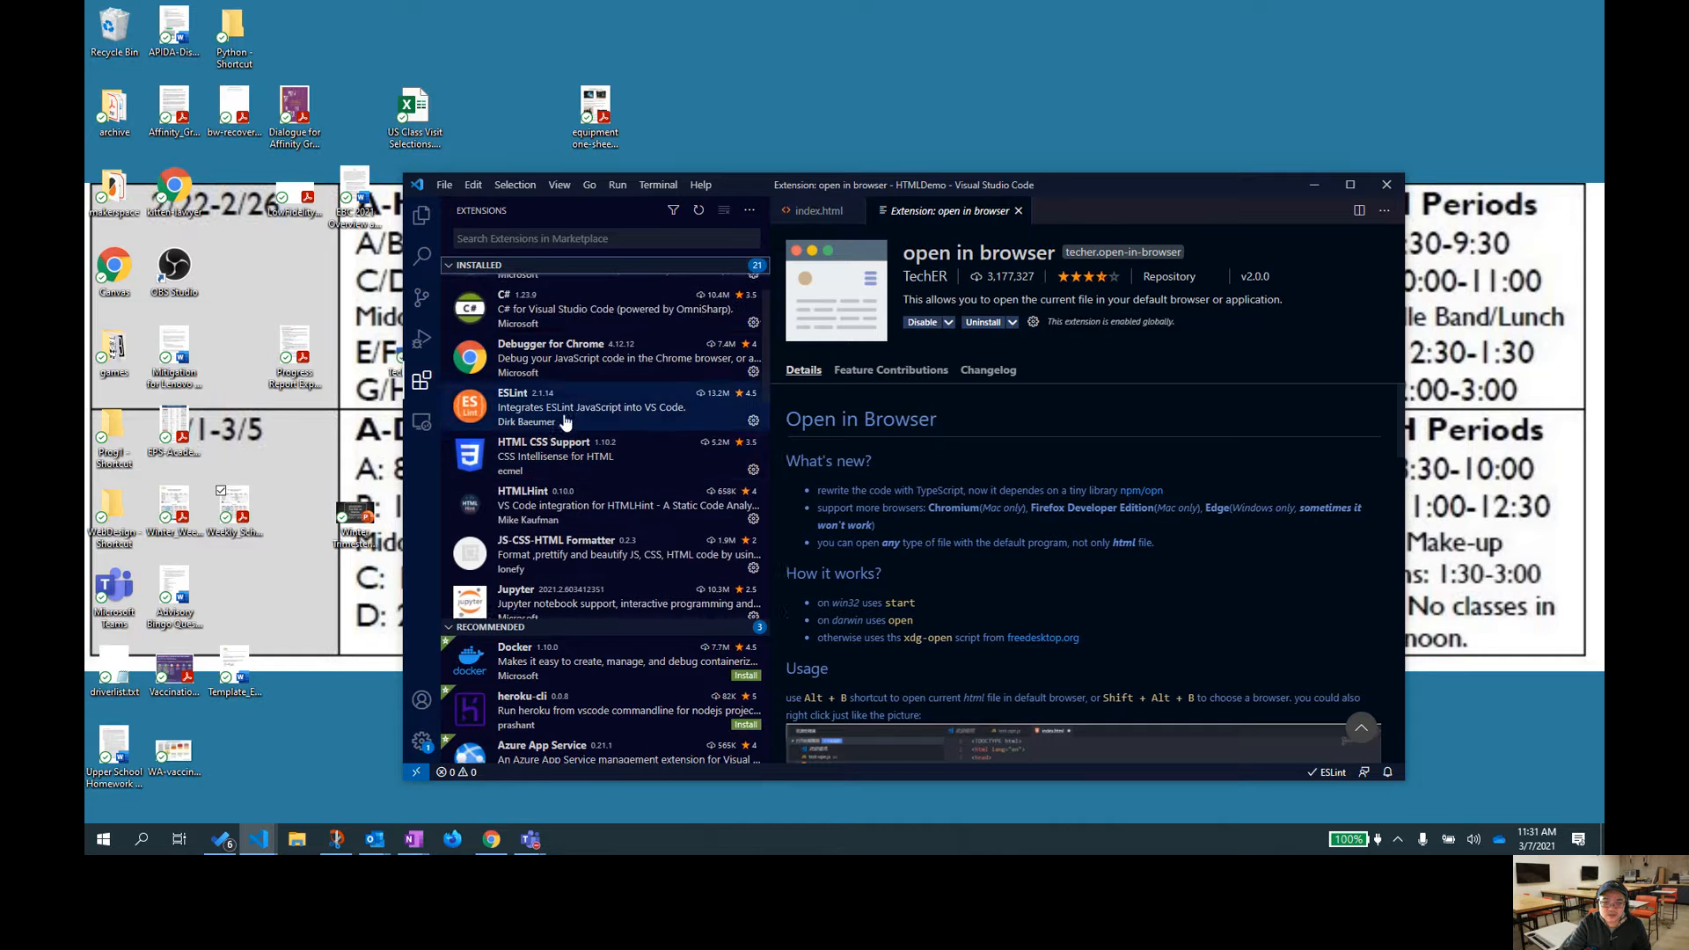
{"action": "scroll", "coordinate": [572, 425], "scroll_direction": "down", "scroll_amount": 2}
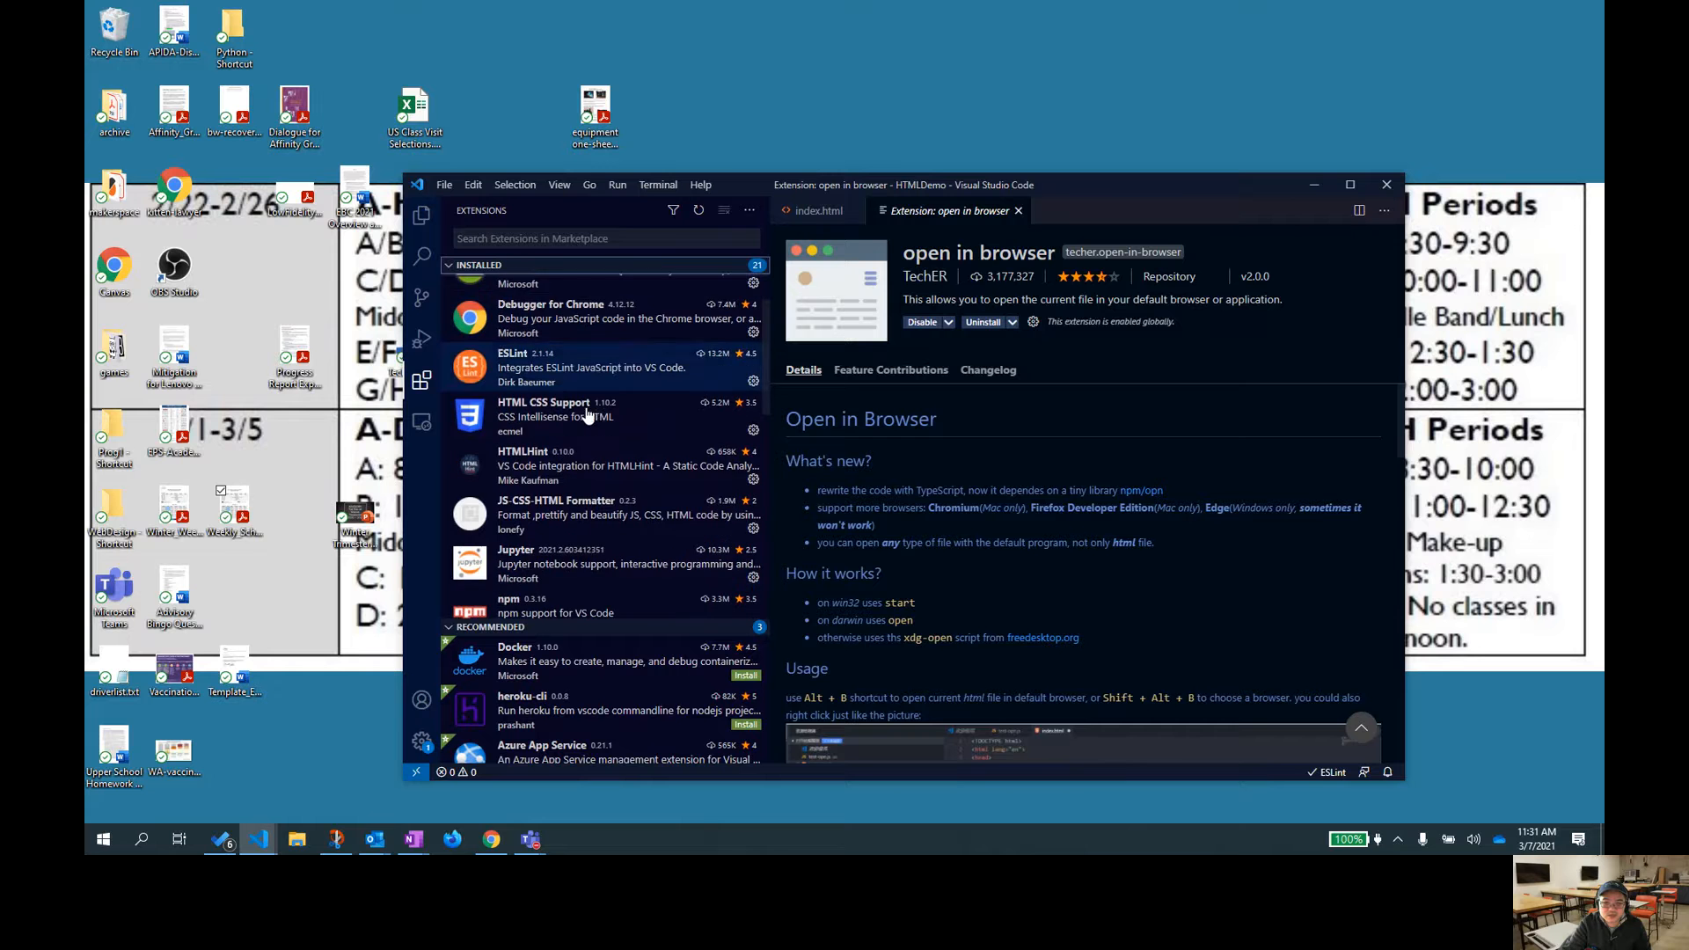
{"action": "scroll", "coordinate": [580, 431], "scroll_direction": "down", "scroll_amount": 1}
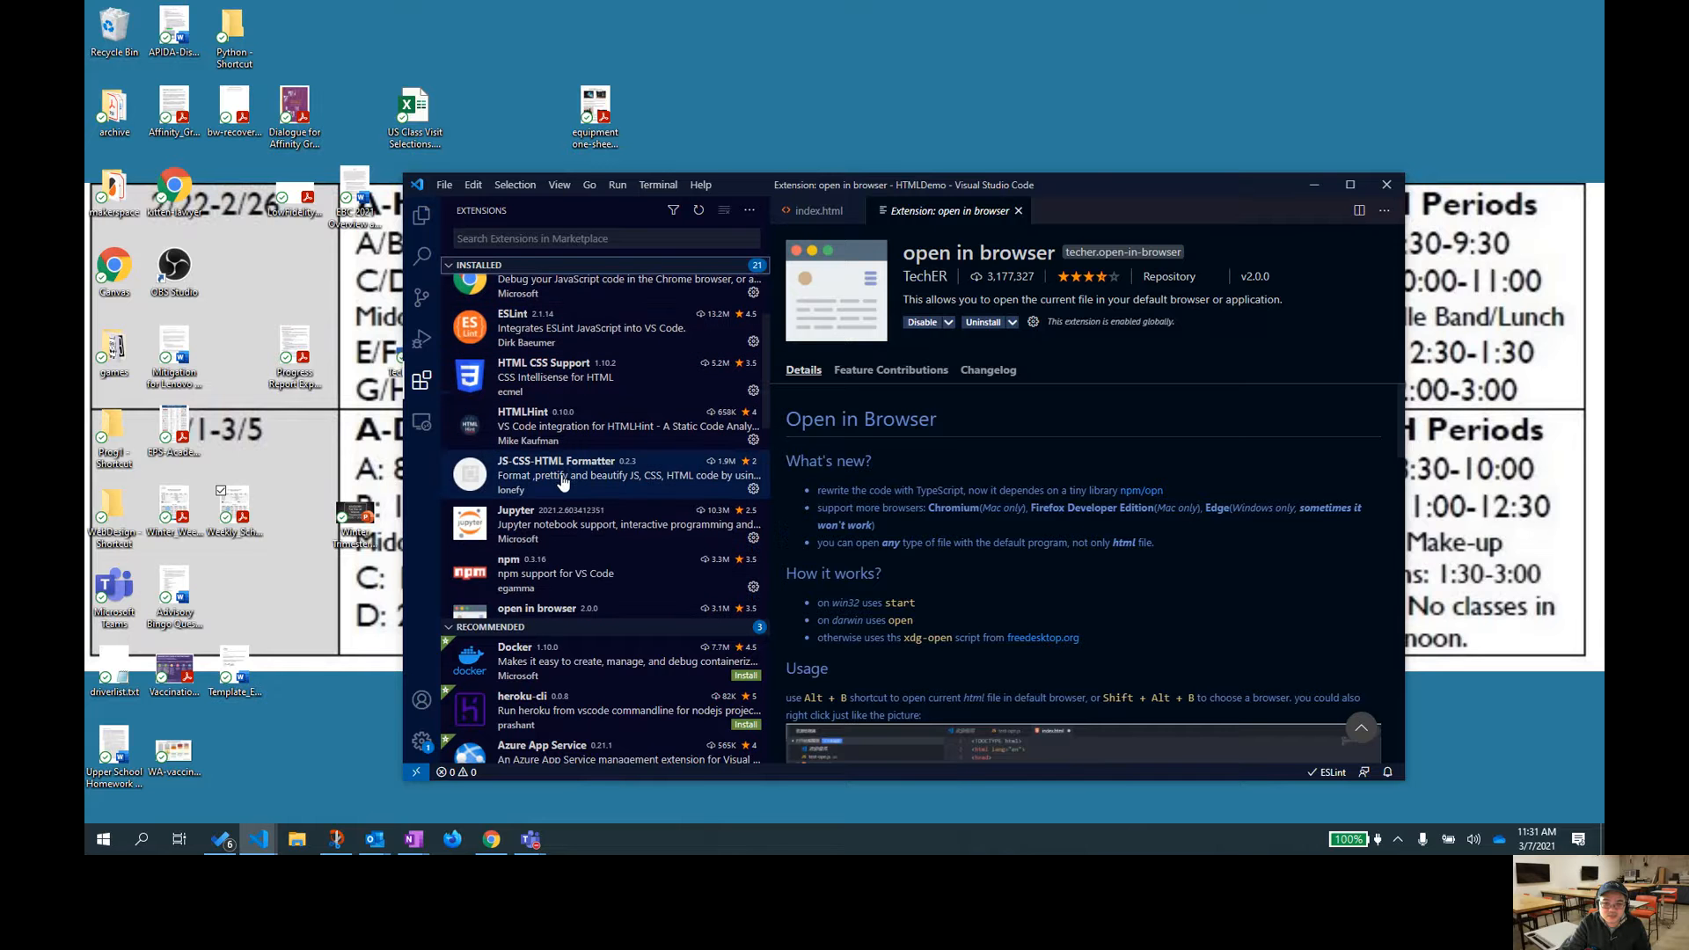
{"action": "scroll", "coordinate": [604, 475], "scroll_direction": "down", "scroll_amount": 3}
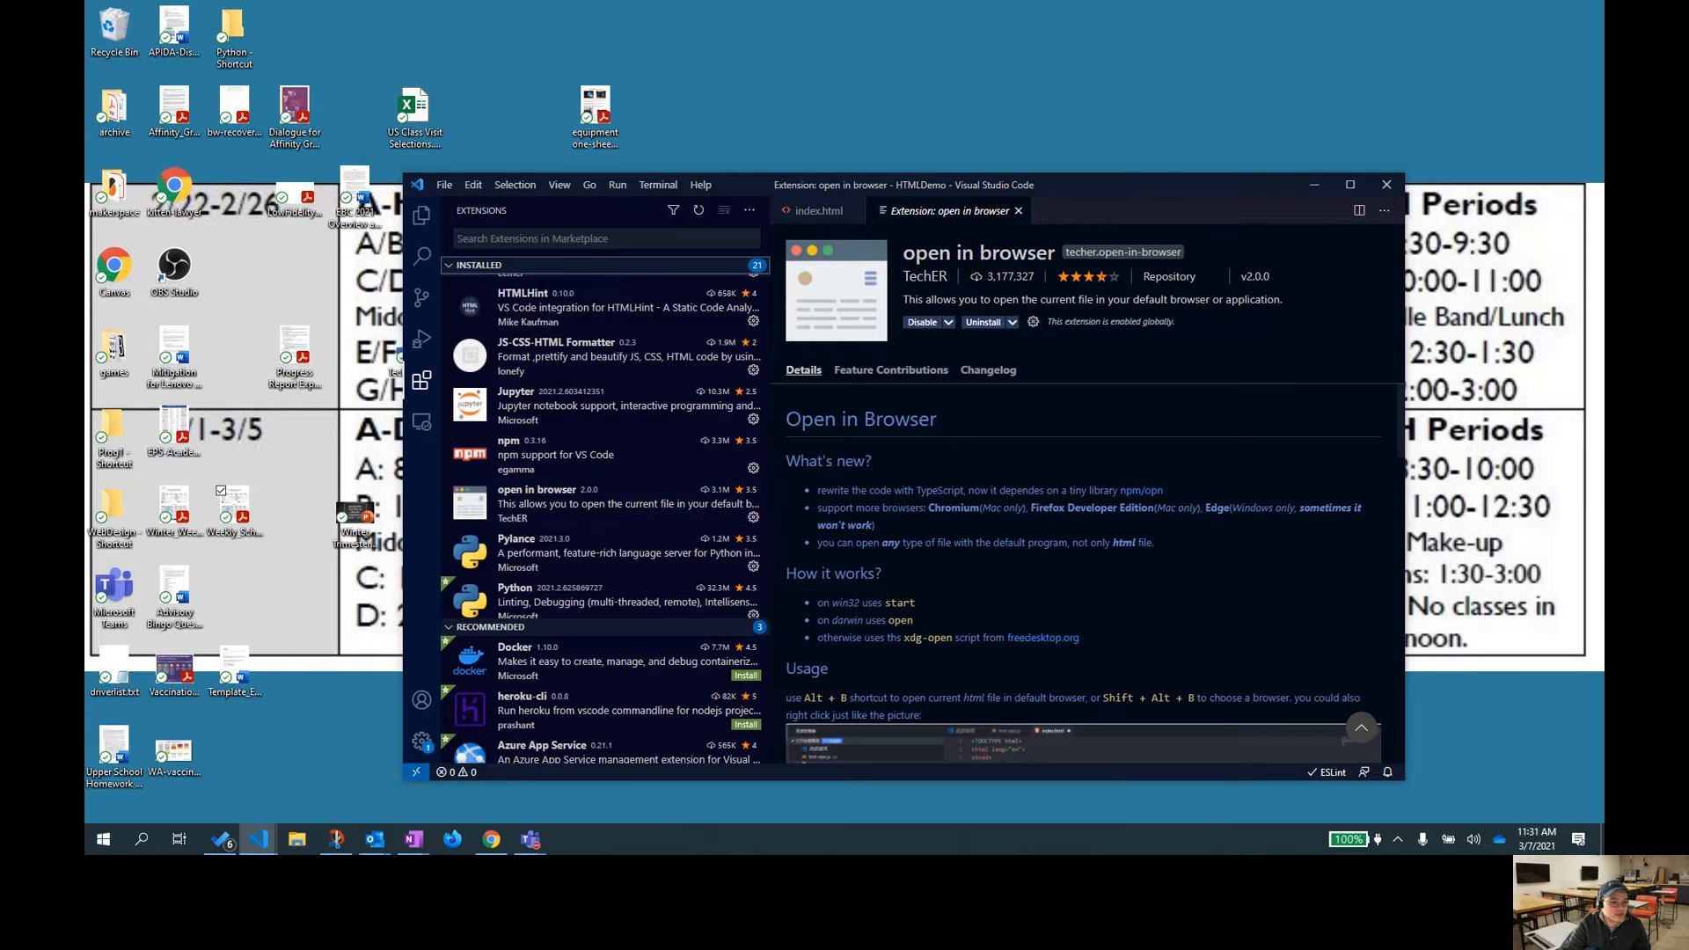
{"action": "key", "text": "alt+Tab"}
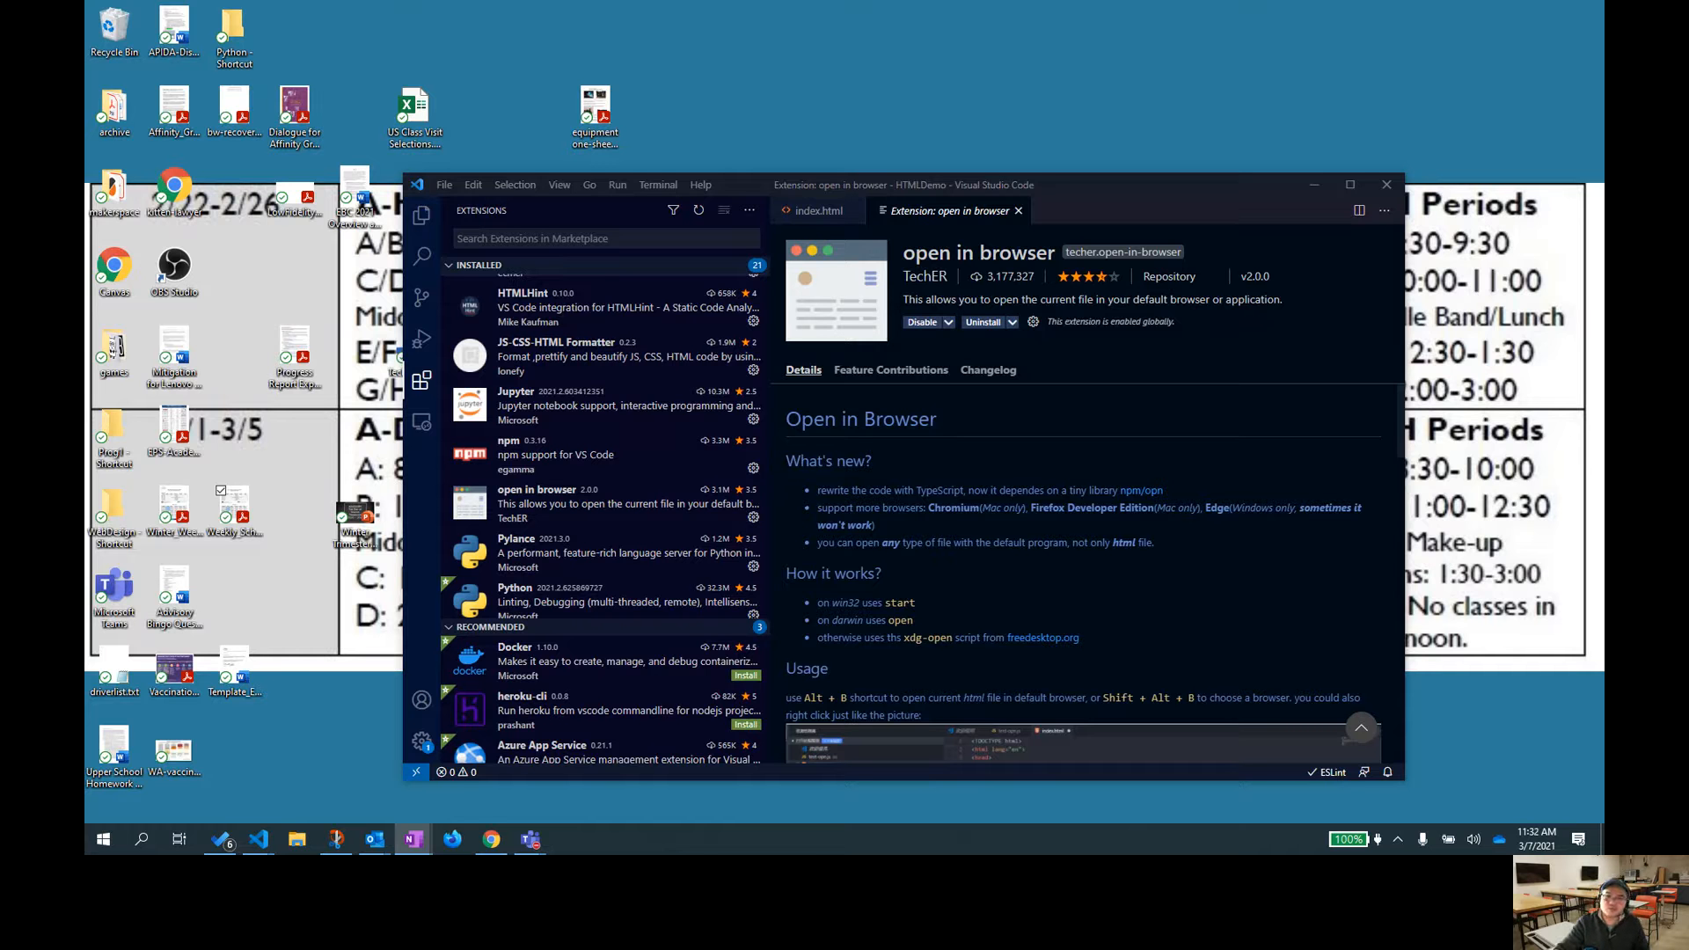
{"action": "left_click_drag", "start_coordinate": [755, 189], "coordinate": [694, 140]}
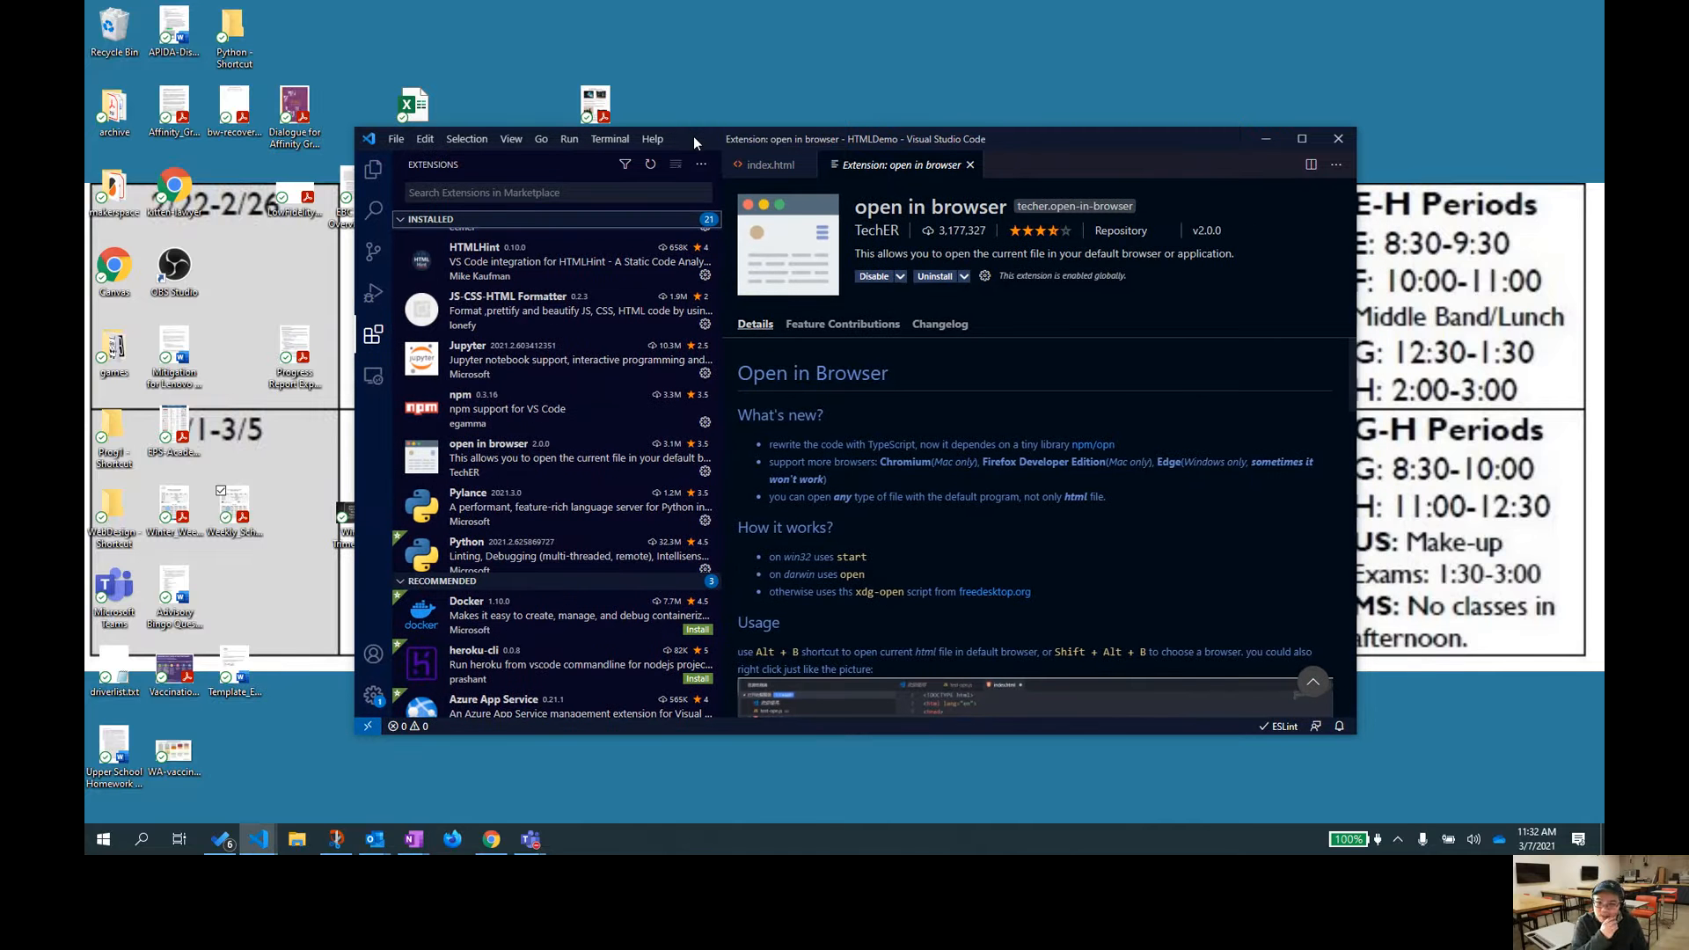
{"action": "mouse_move", "coordinate": [694, 138]}
{"action": "left_mouse_down"}
{"action": "mouse_move", "coordinate": [804, 142]}
{"action": "mouse_move", "coordinate": [685, 140]}
{"action": "left_mouse_up"}
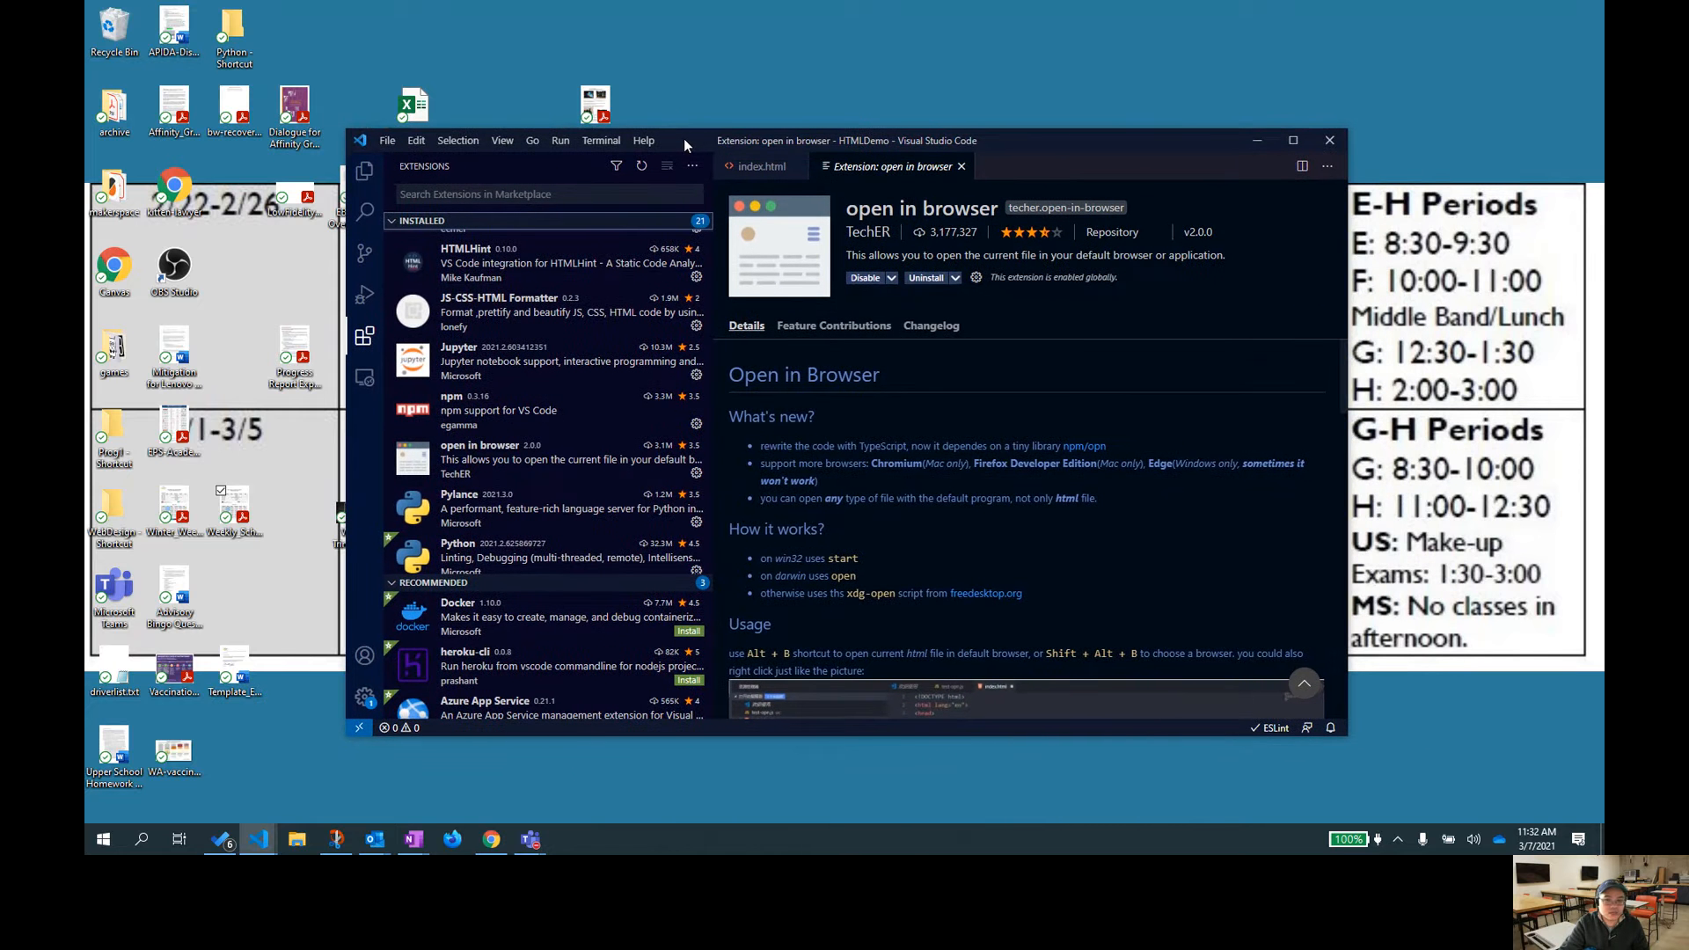
{"action": "mouse_move", "coordinate": [684, 139]}
{"action": "left_mouse_down"}
{"action": "mouse_move", "coordinate": [794, 135]}
{"action": "mouse_move", "coordinate": [675, 120]}
{"action": "mouse_move", "coordinate": [706, 134]}
{"action": "left_mouse_up"}
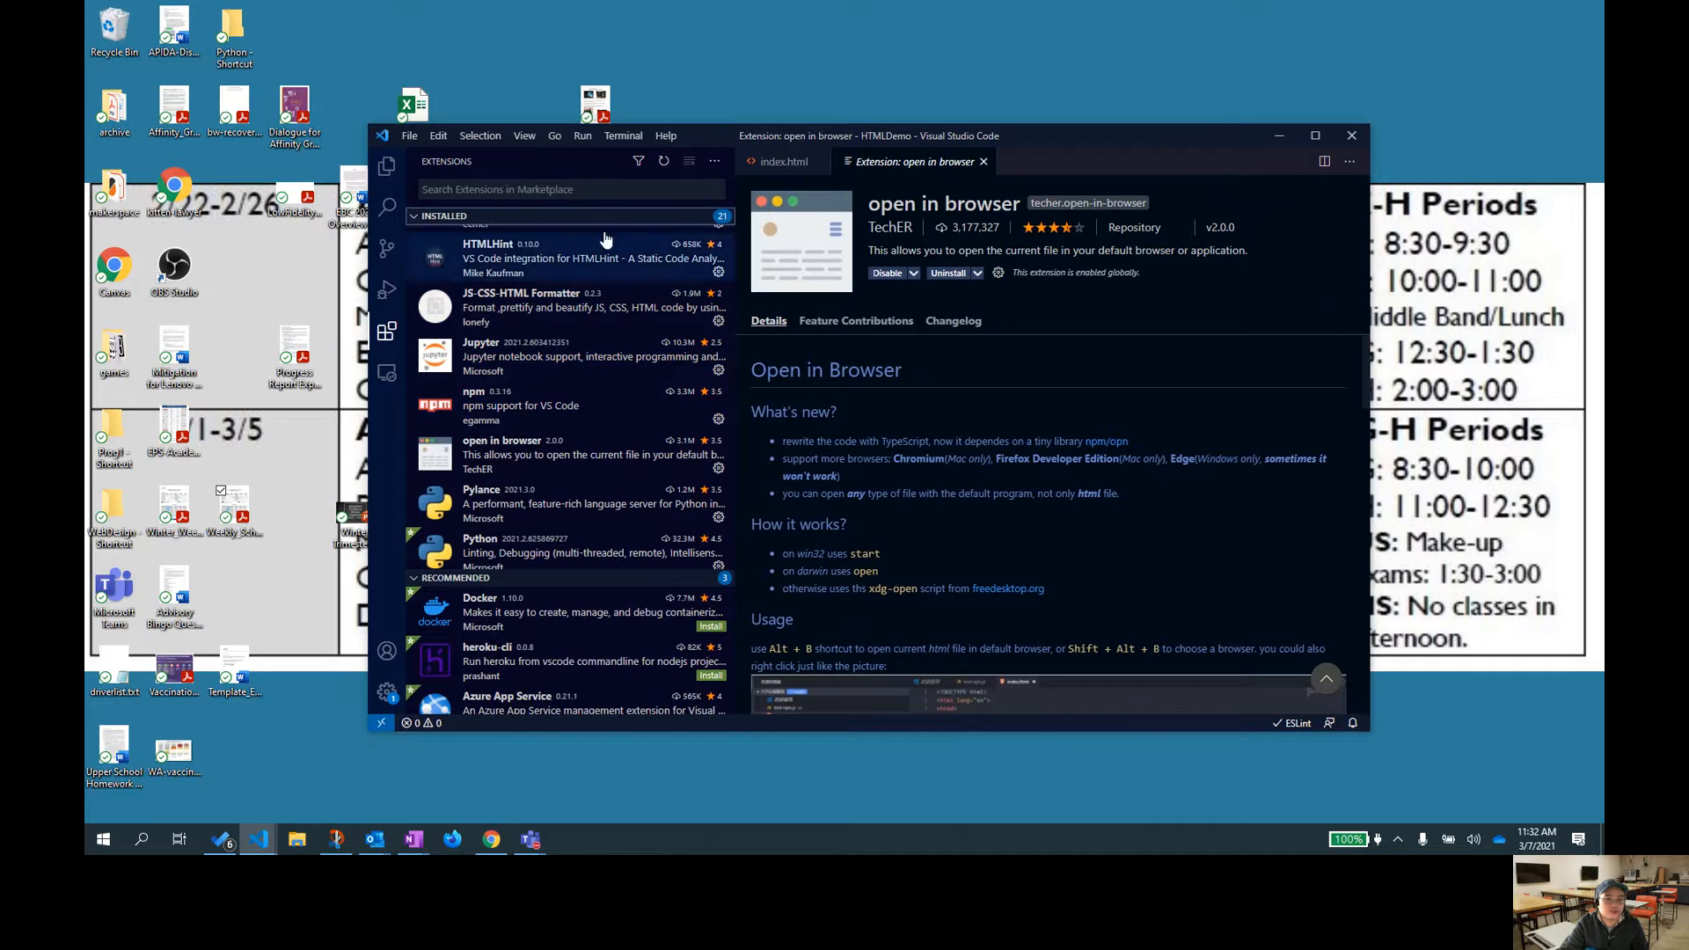
In the user settings for the open-in-browser plugin extension, set the default browser to firefox
{"action": "left_click", "coordinate": [413, 135]}
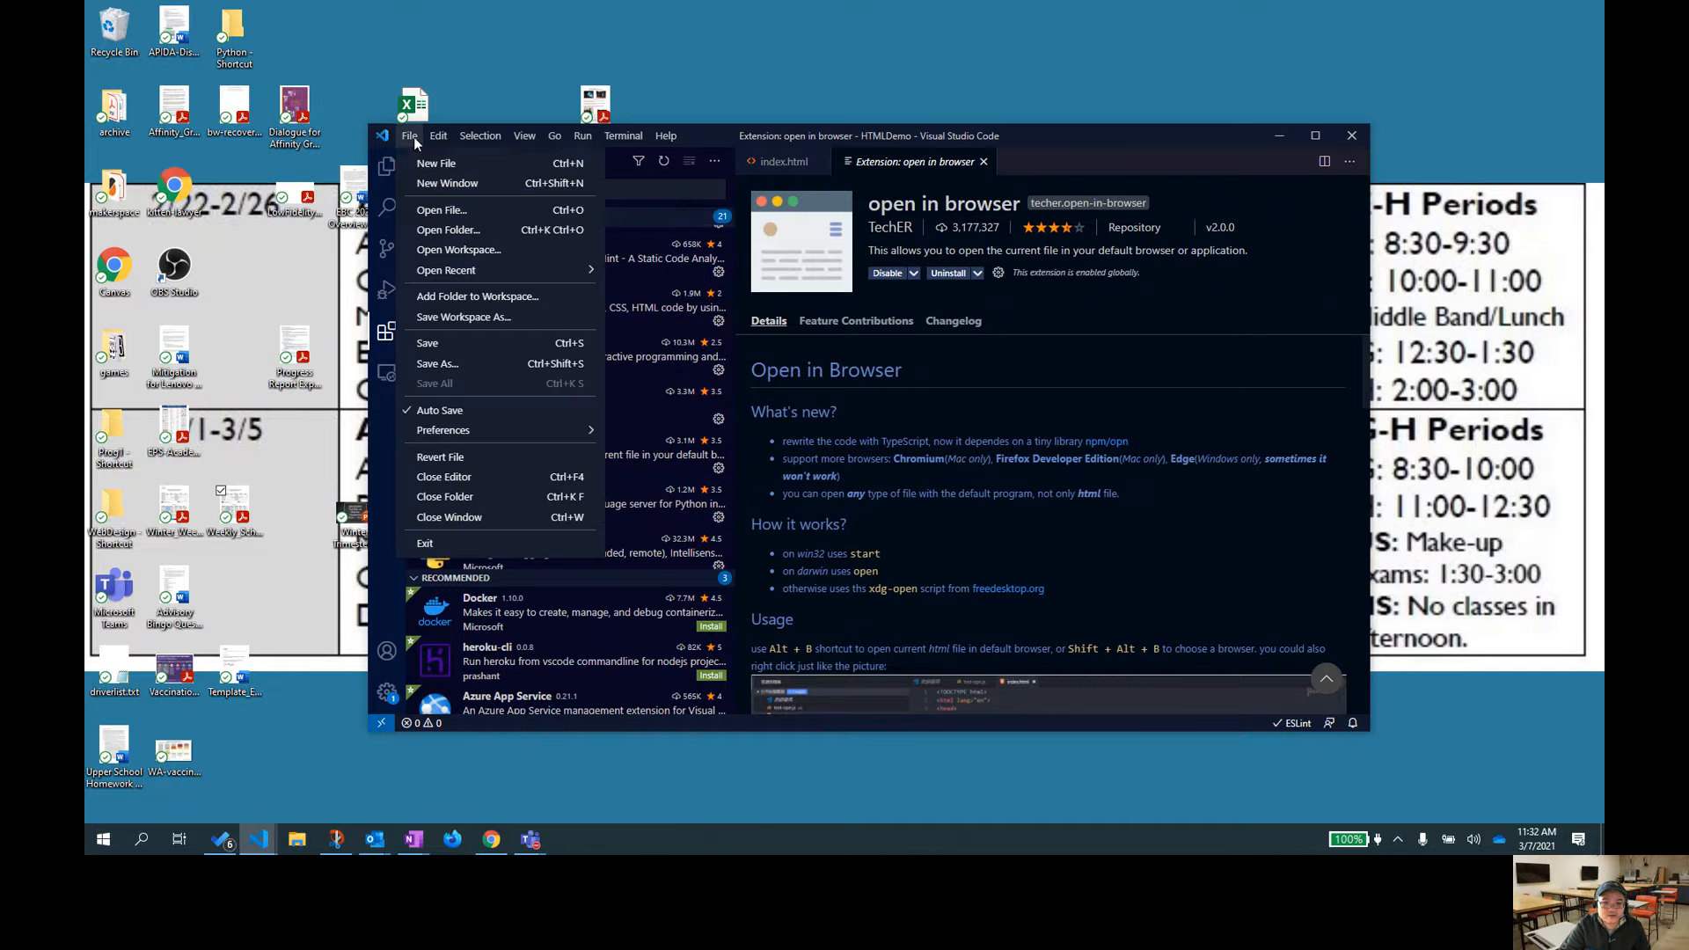
{"action": "mouse_move", "coordinate": [497, 436]}
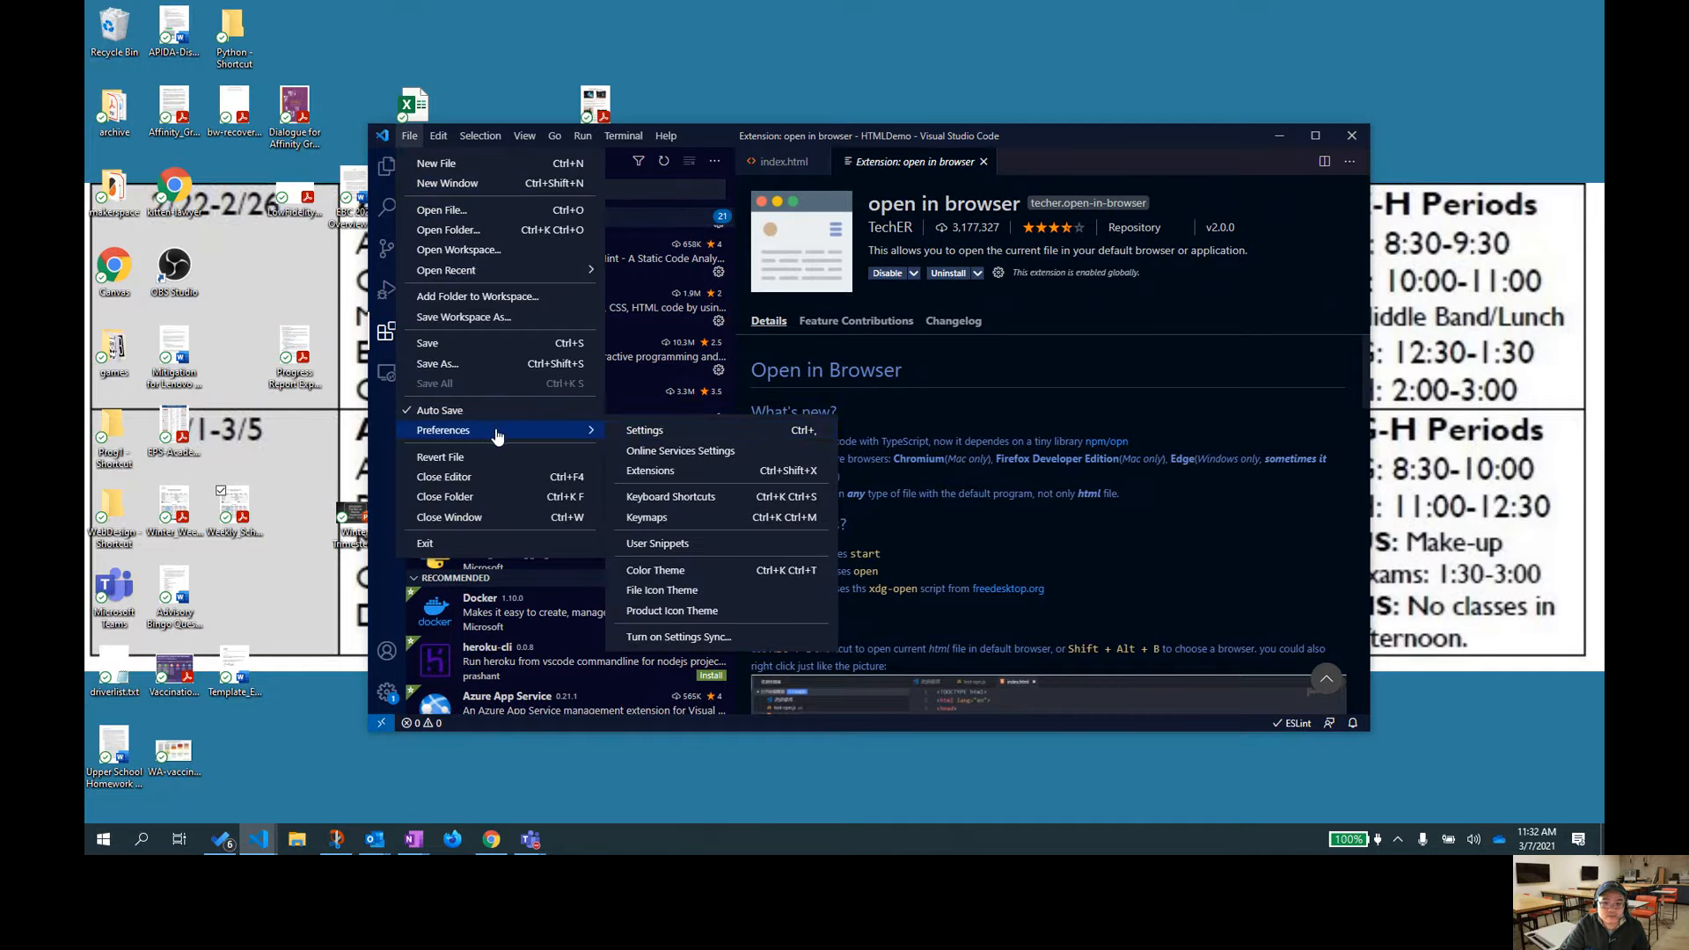
{"action": "left_click", "coordinate": [645, 431]}
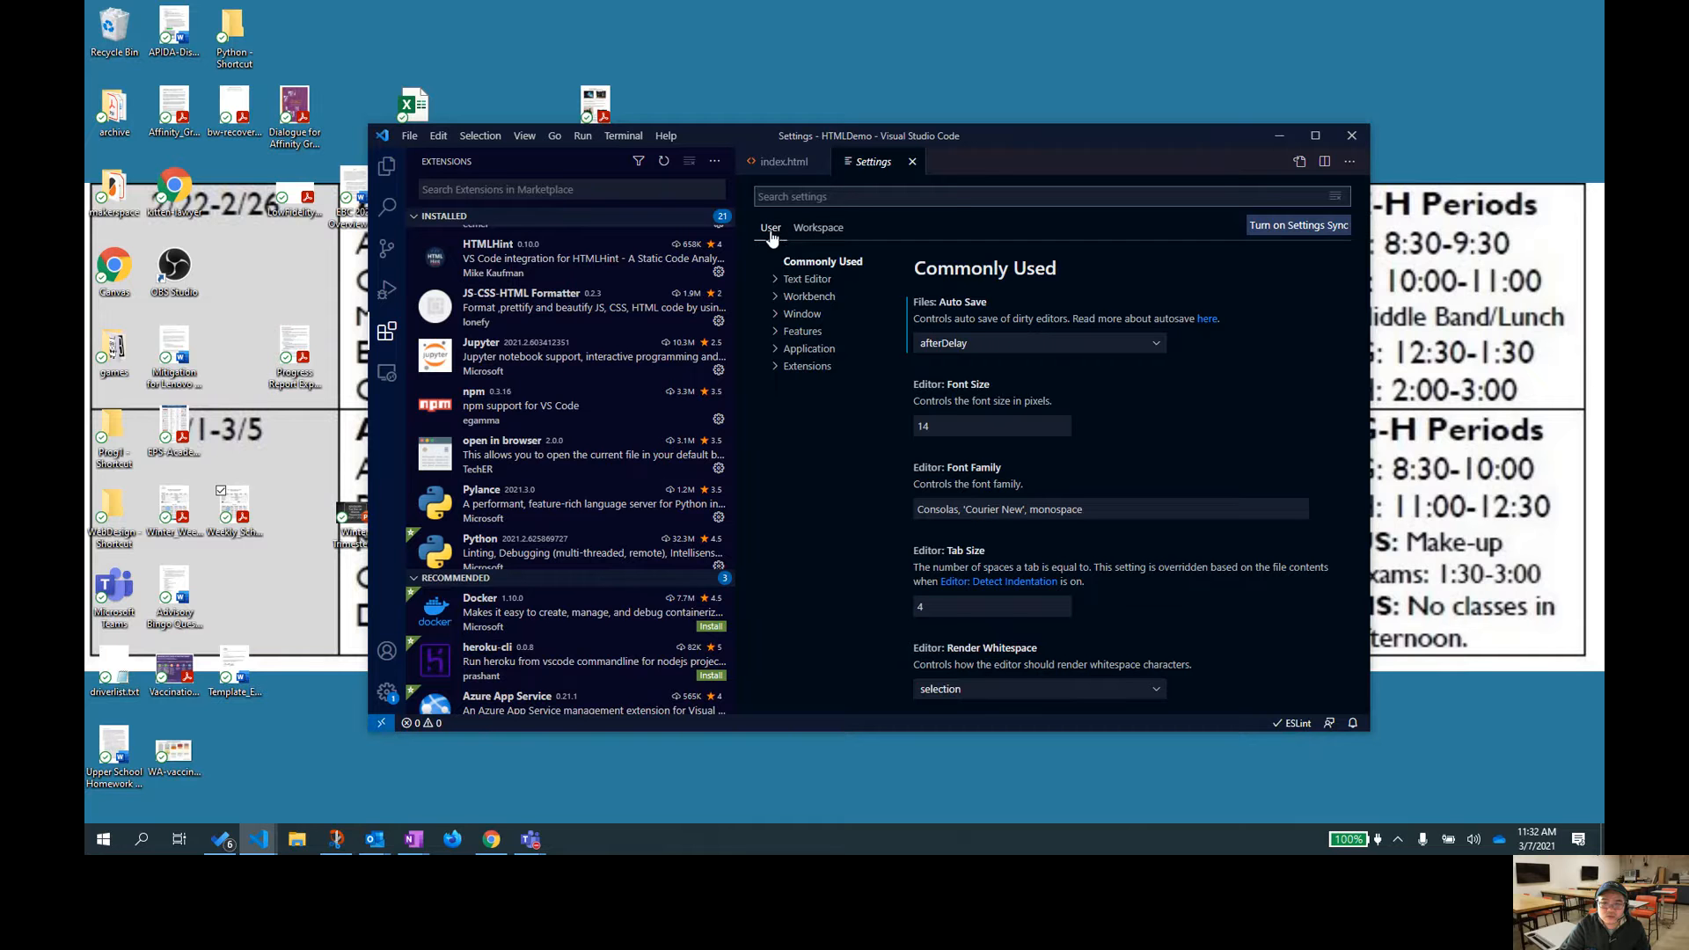
{"action": "left_click", "coordinate": [775, 369]}
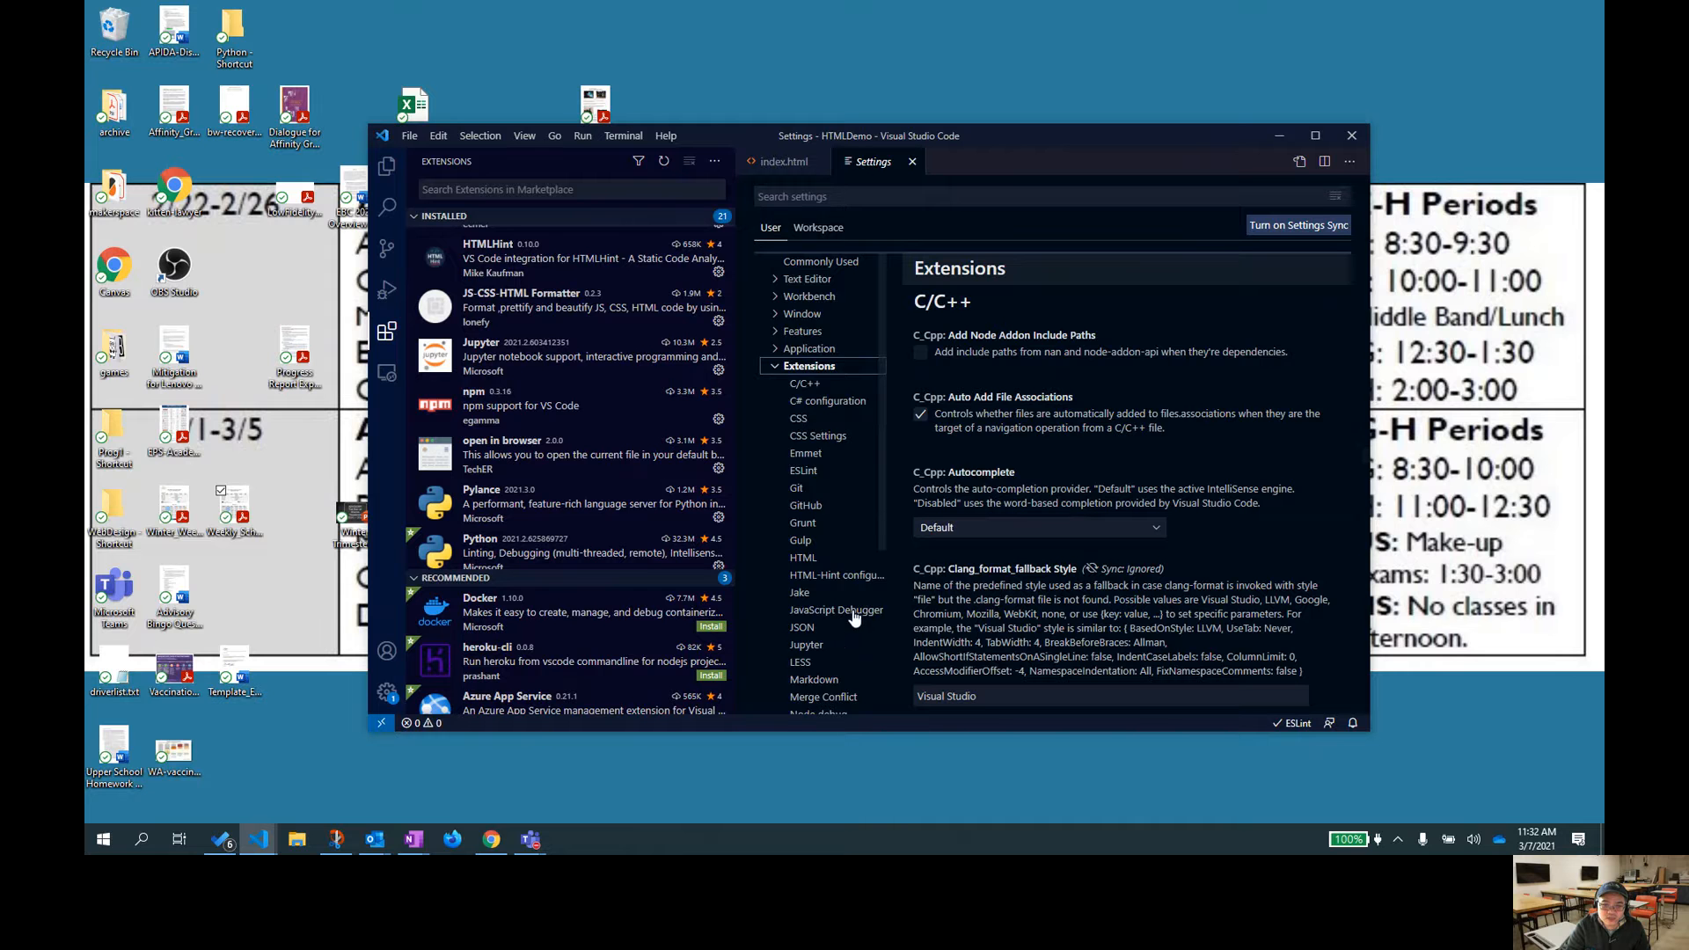
{"action": "scroll", "coordinate": [853, 619], "scroll_direction": "down", "scroll_amount": 5}
{"action": "scroll", "coordinate": [853, 619], "scroll_direction": "down", "scroll_amount": 1}
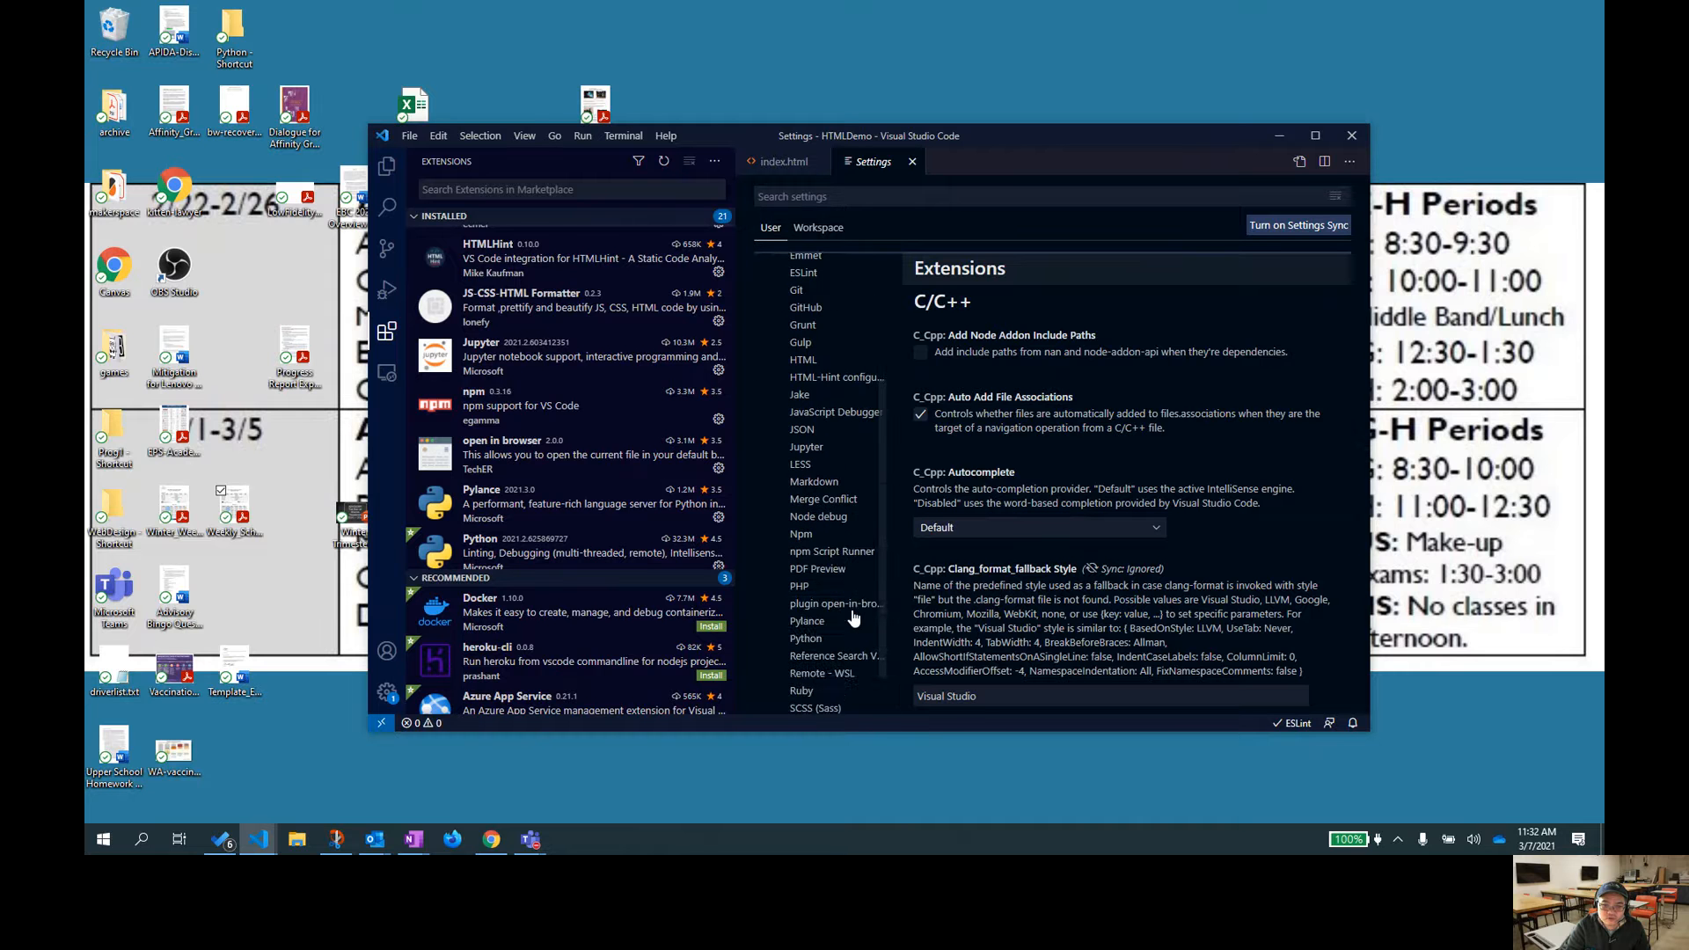
{"action": "left_click", "coordinate": [837, 604]}
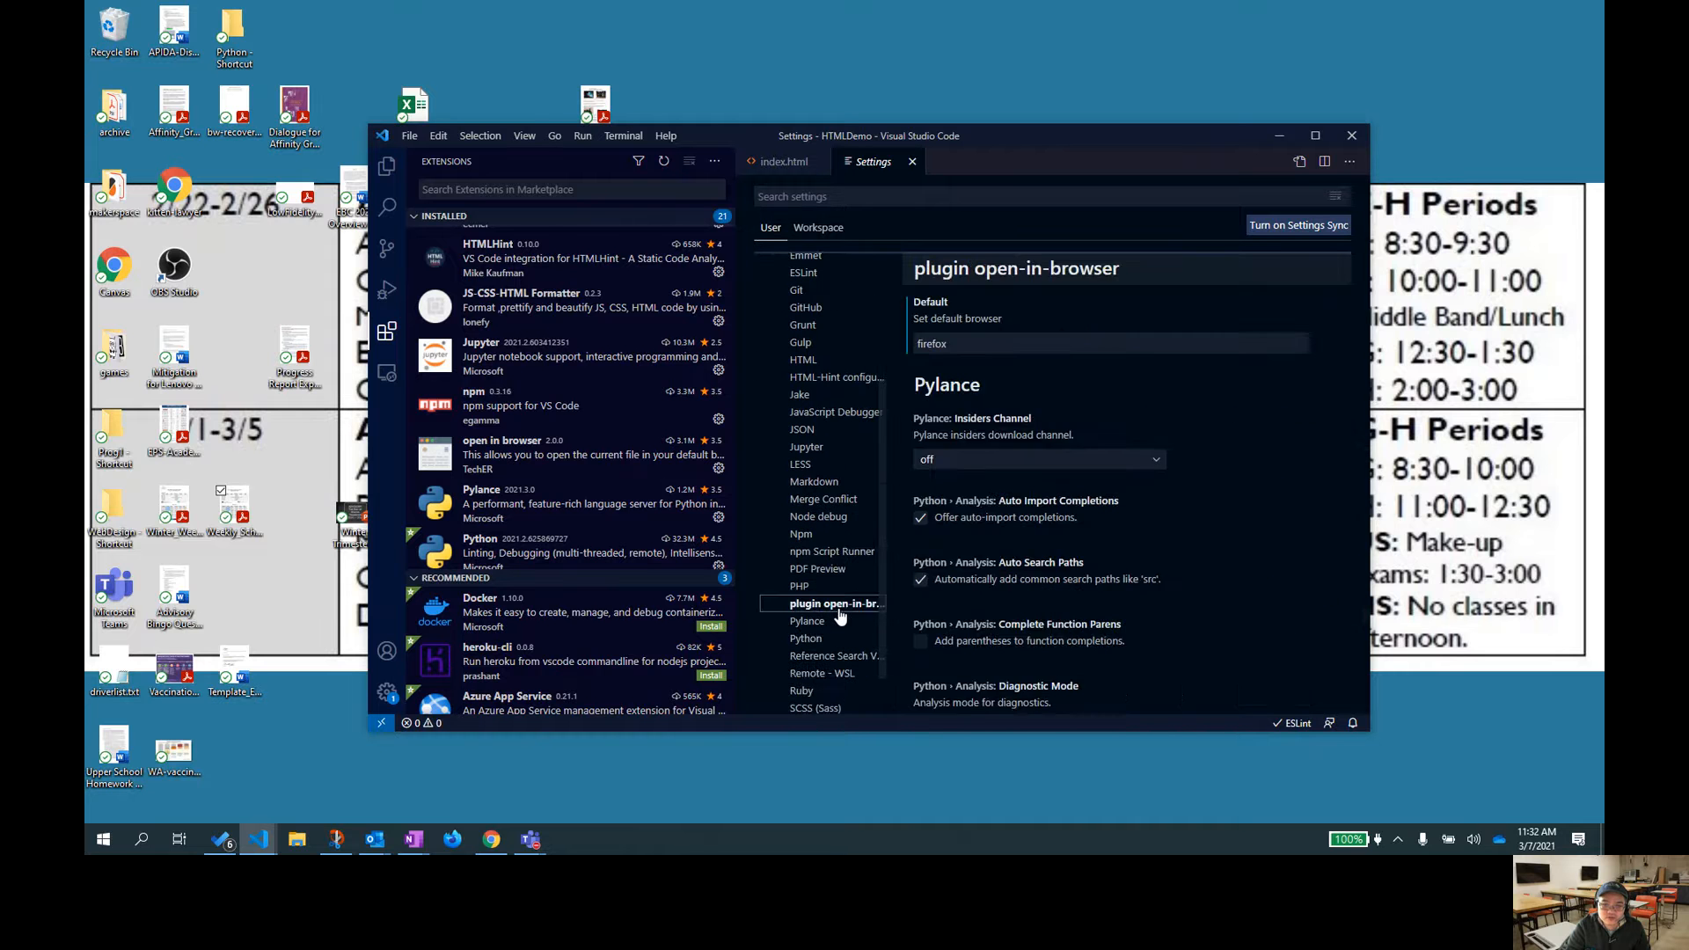
{"action": "double_click", "coordinate": [933, 344]}
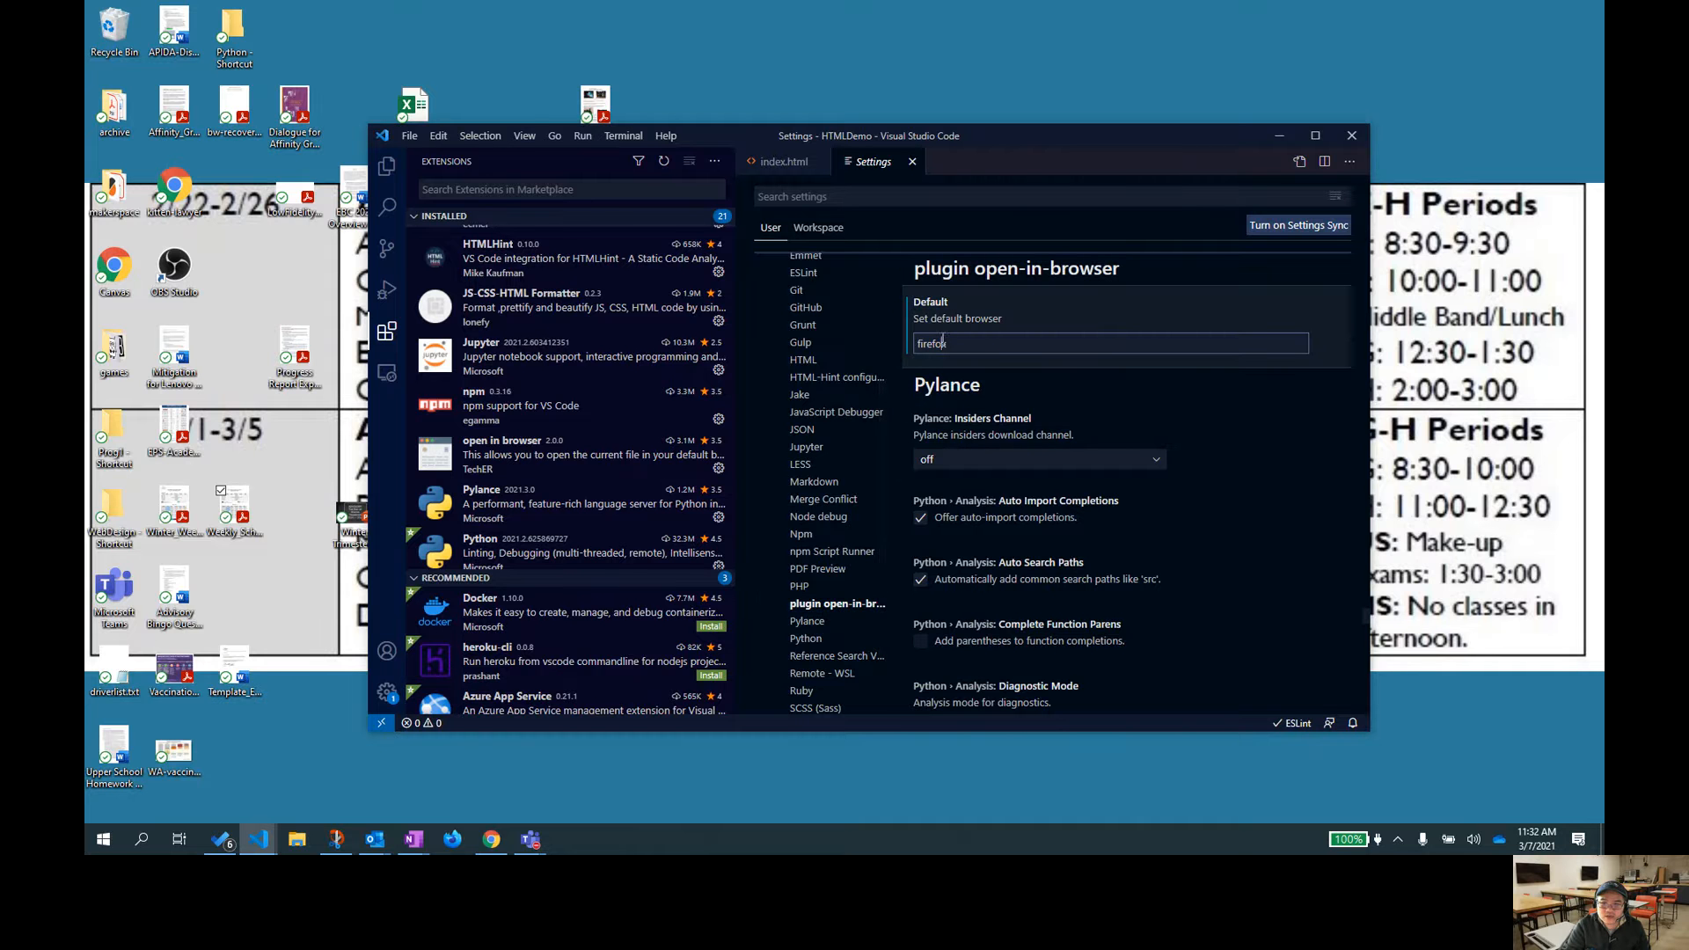
{"action": "key", "text": "BackSpace"}
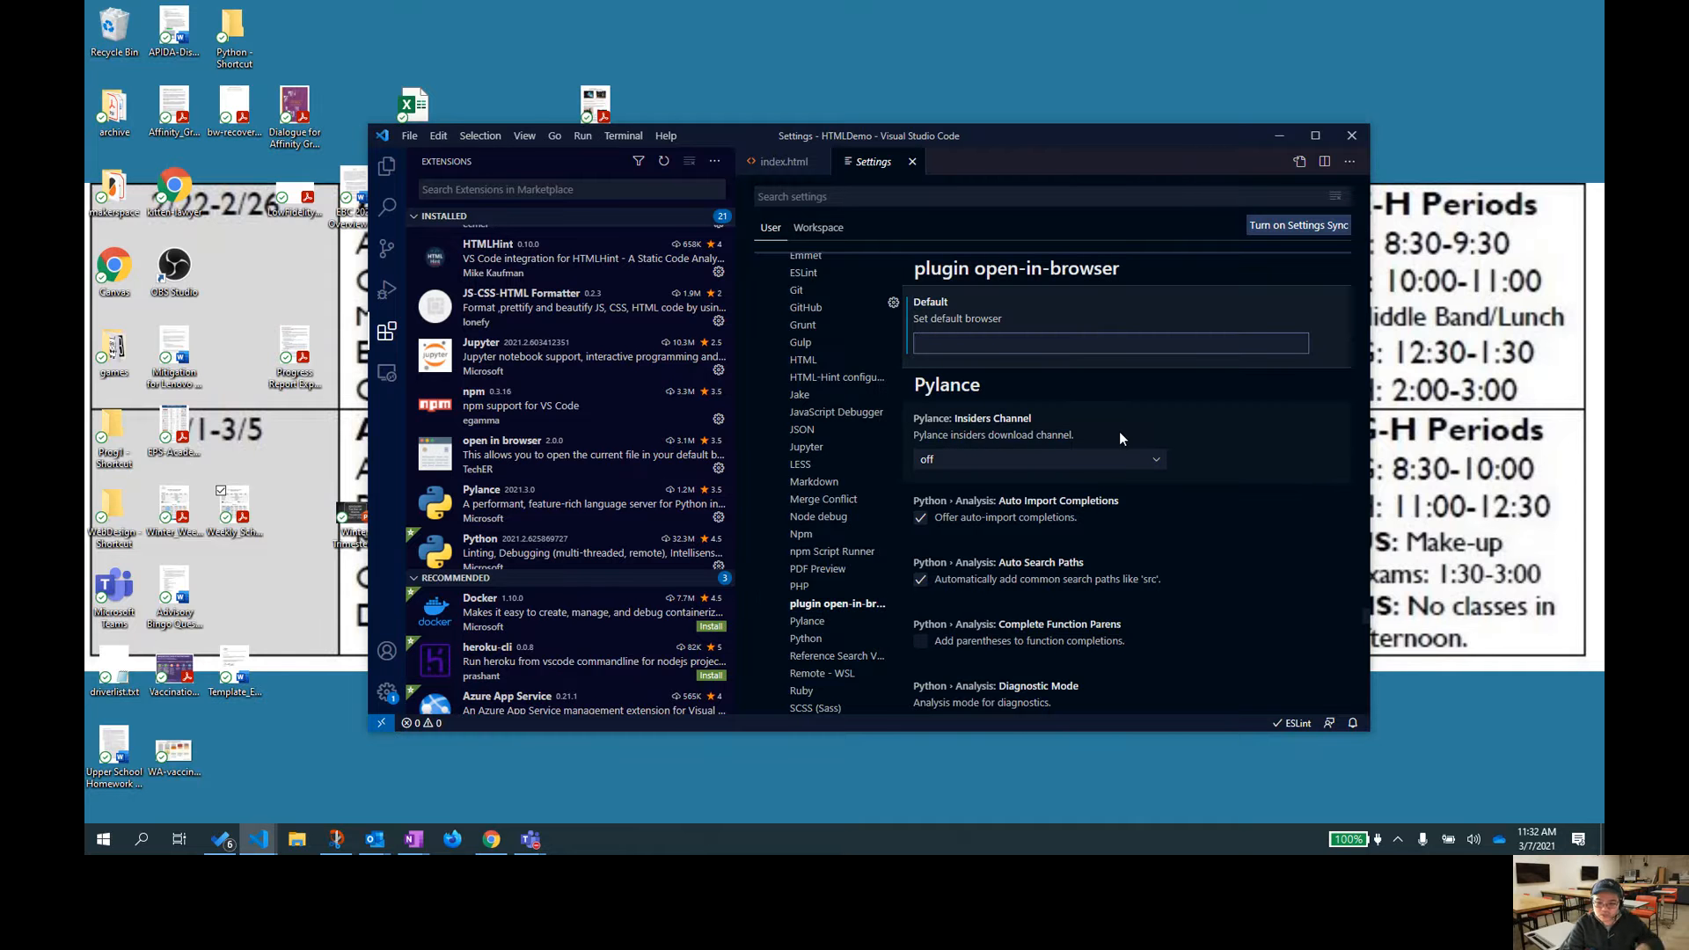
{"action": "type", "text": "firefox"}
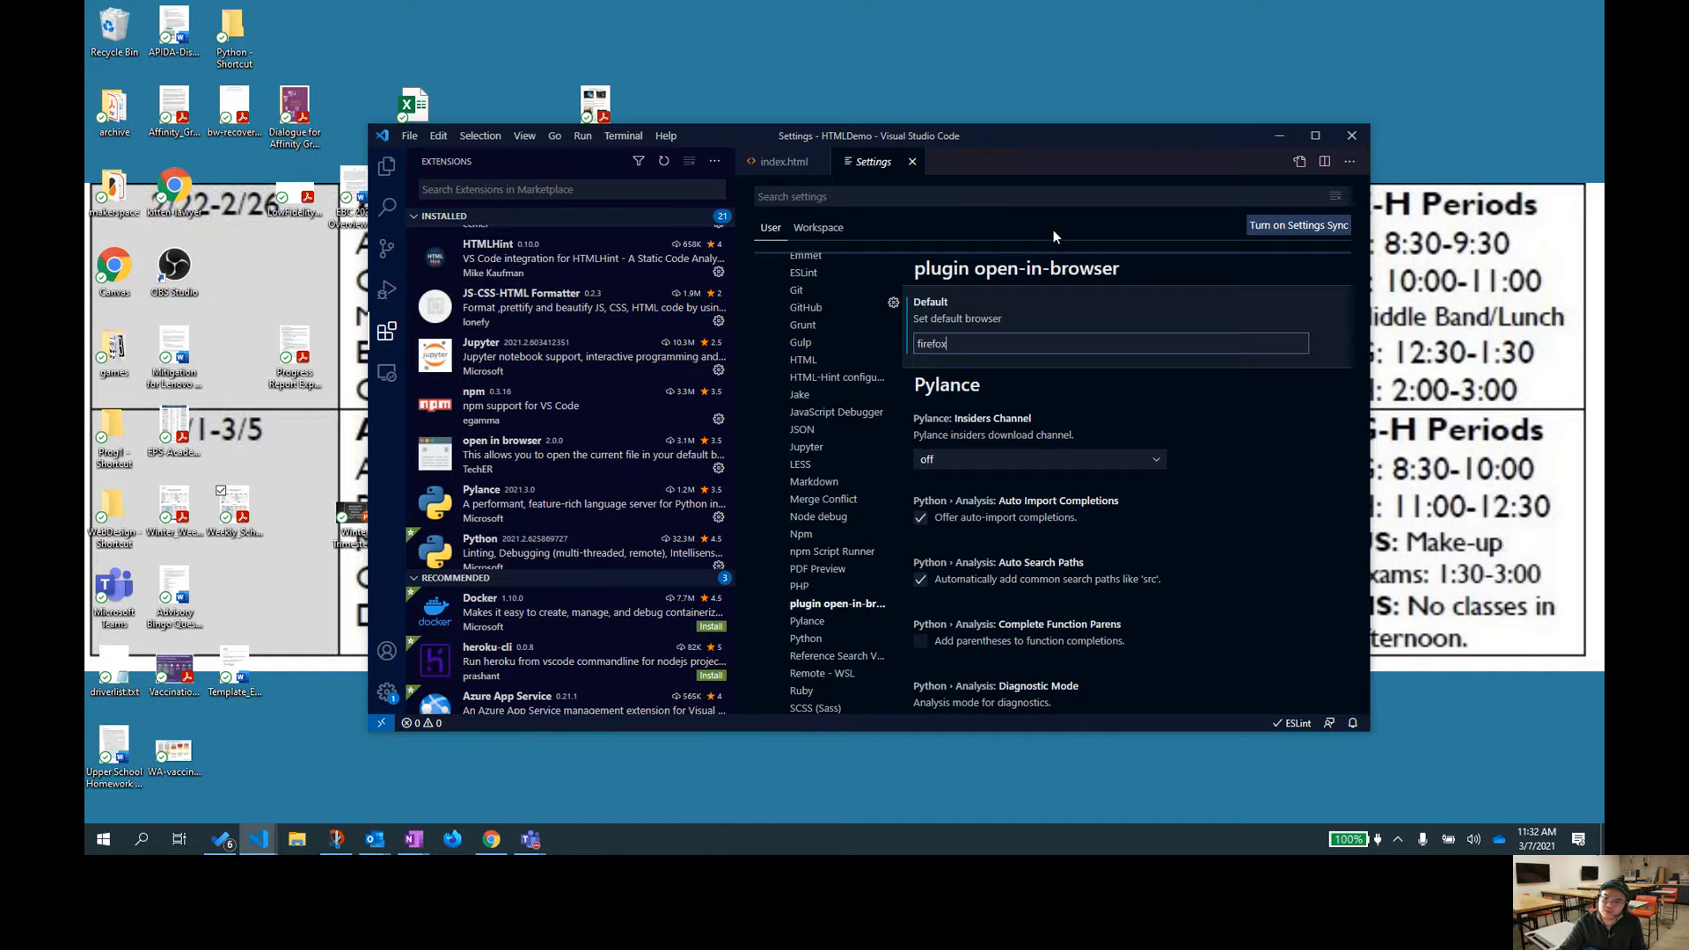
{"action": "left_click", "coordinate": [1365, 271]}
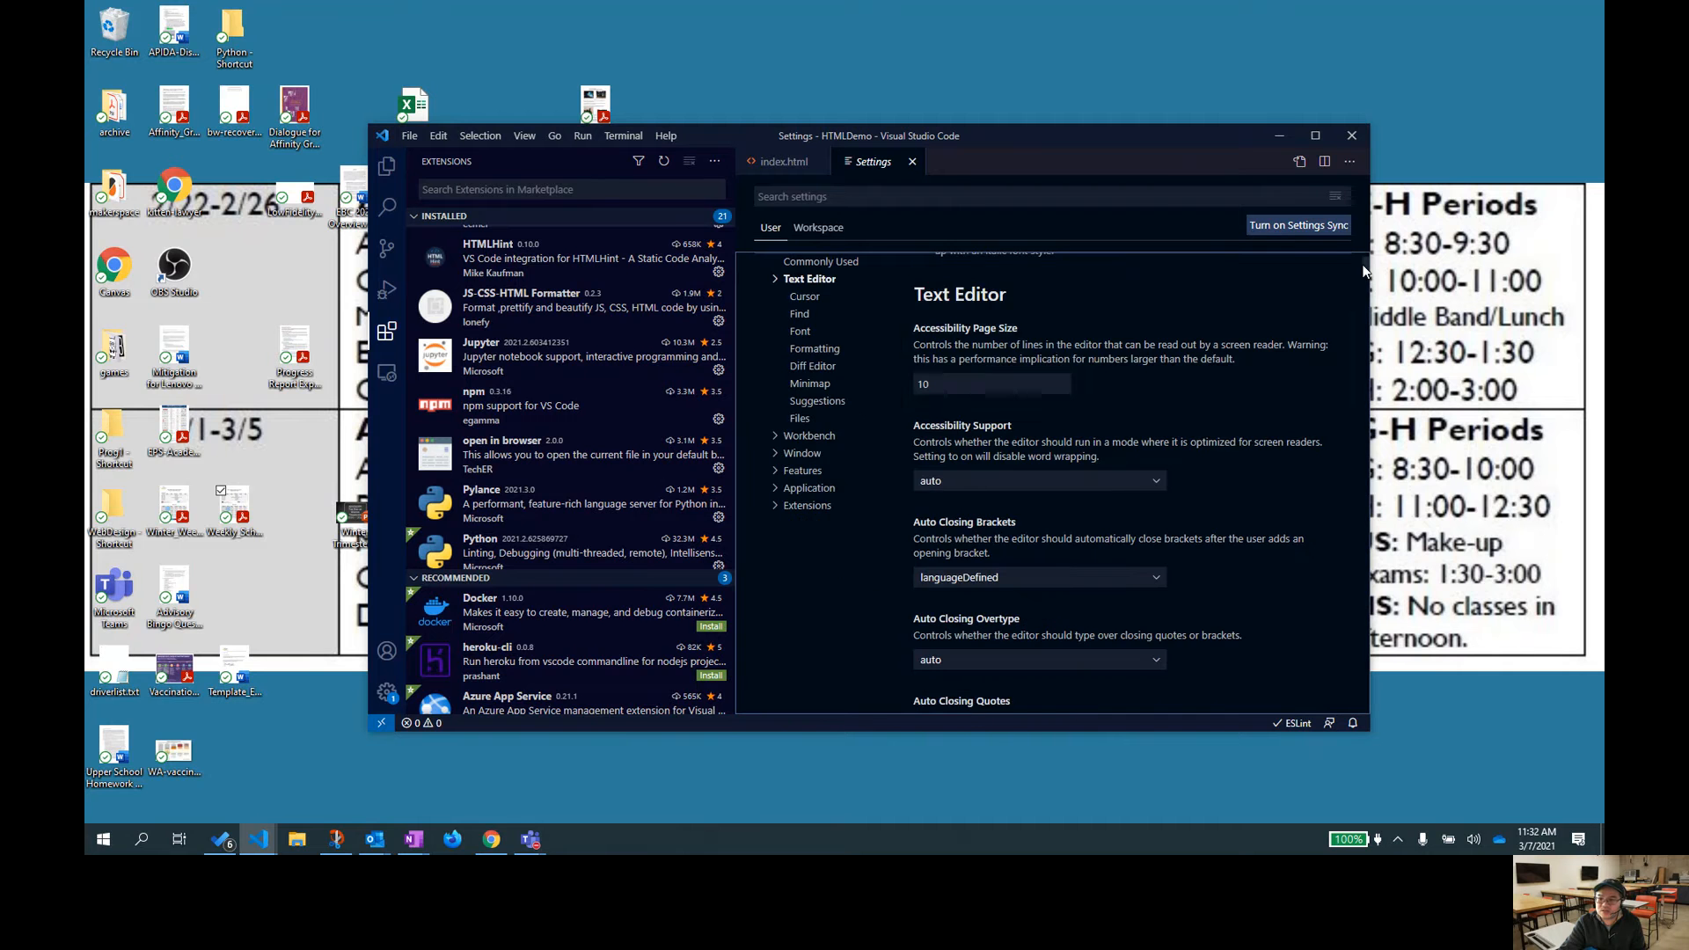
{"action": "scroll", "coordinate": [1238, 445], "scroll_direction": "up", "scroll_amount": 3}
{"action": "scroll", "coordinate": [1239, 450], "scroll_direction": "up", "scroll_amount": 6}
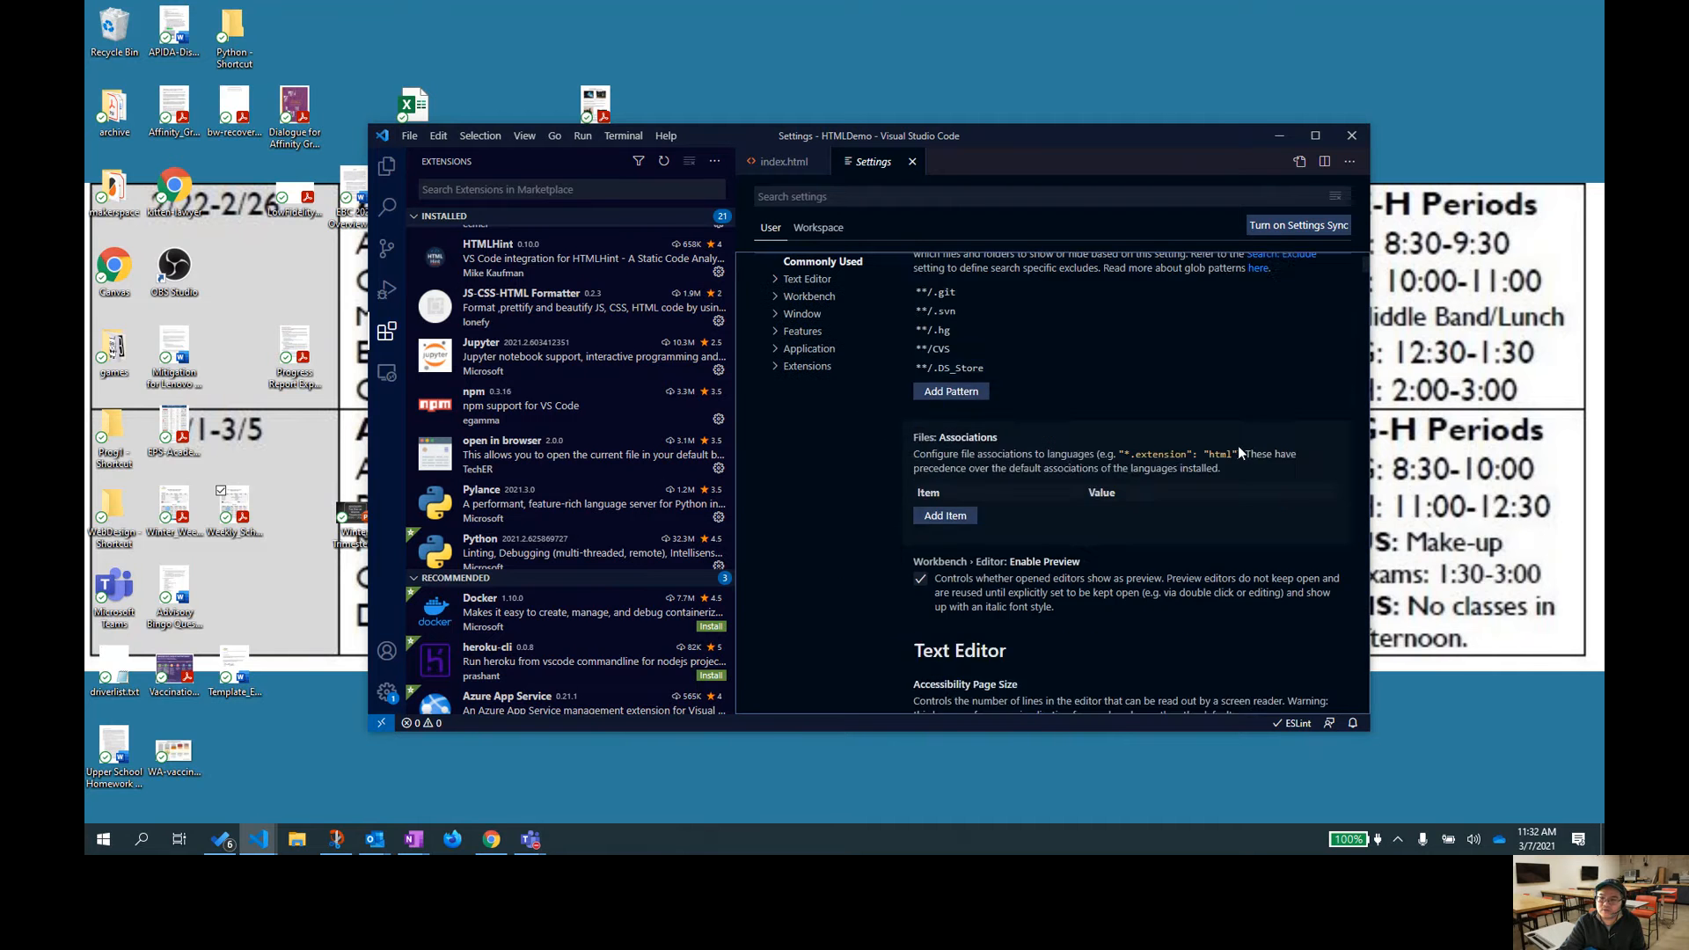
{"action": "scroll", "coordinate": [1239, 453], "scroll_direction": "up", "scroll_amount": 3}
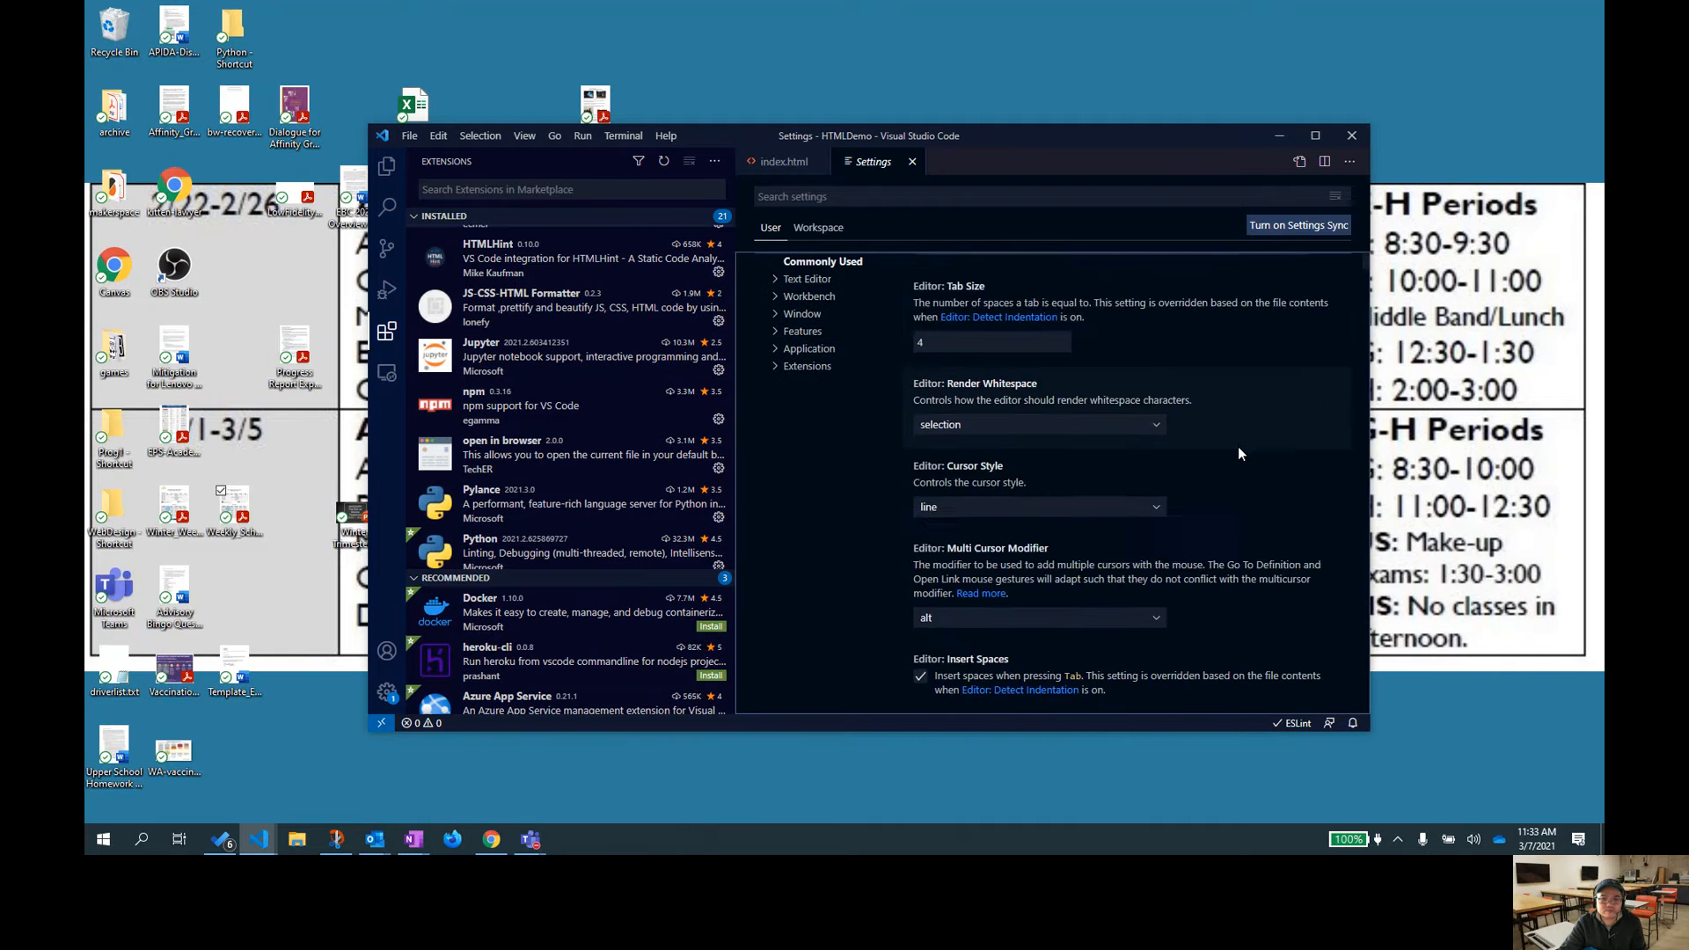
Show the HTMLDemo project files, open index.html in the default browser, and move the browser window clear of the code editor
{"action": "left_click", "coordinate": [391, 179]}
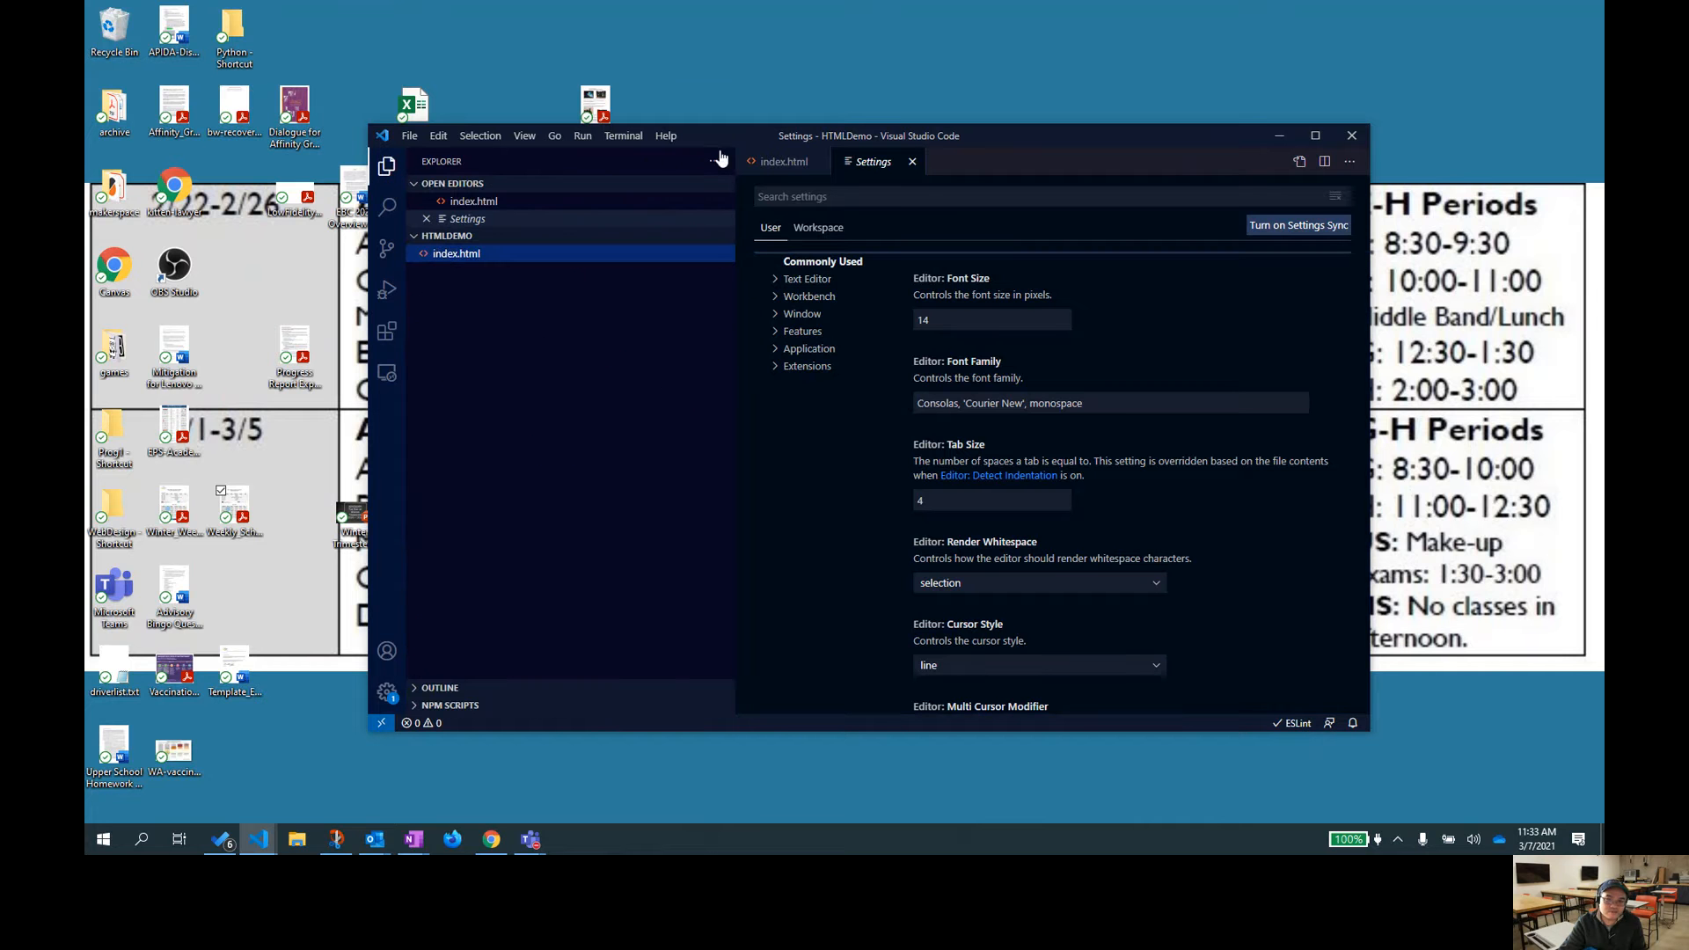
{"action": "left_click_drag", "start_coordinate": [719, 135], "coordinate": [674, 124]}
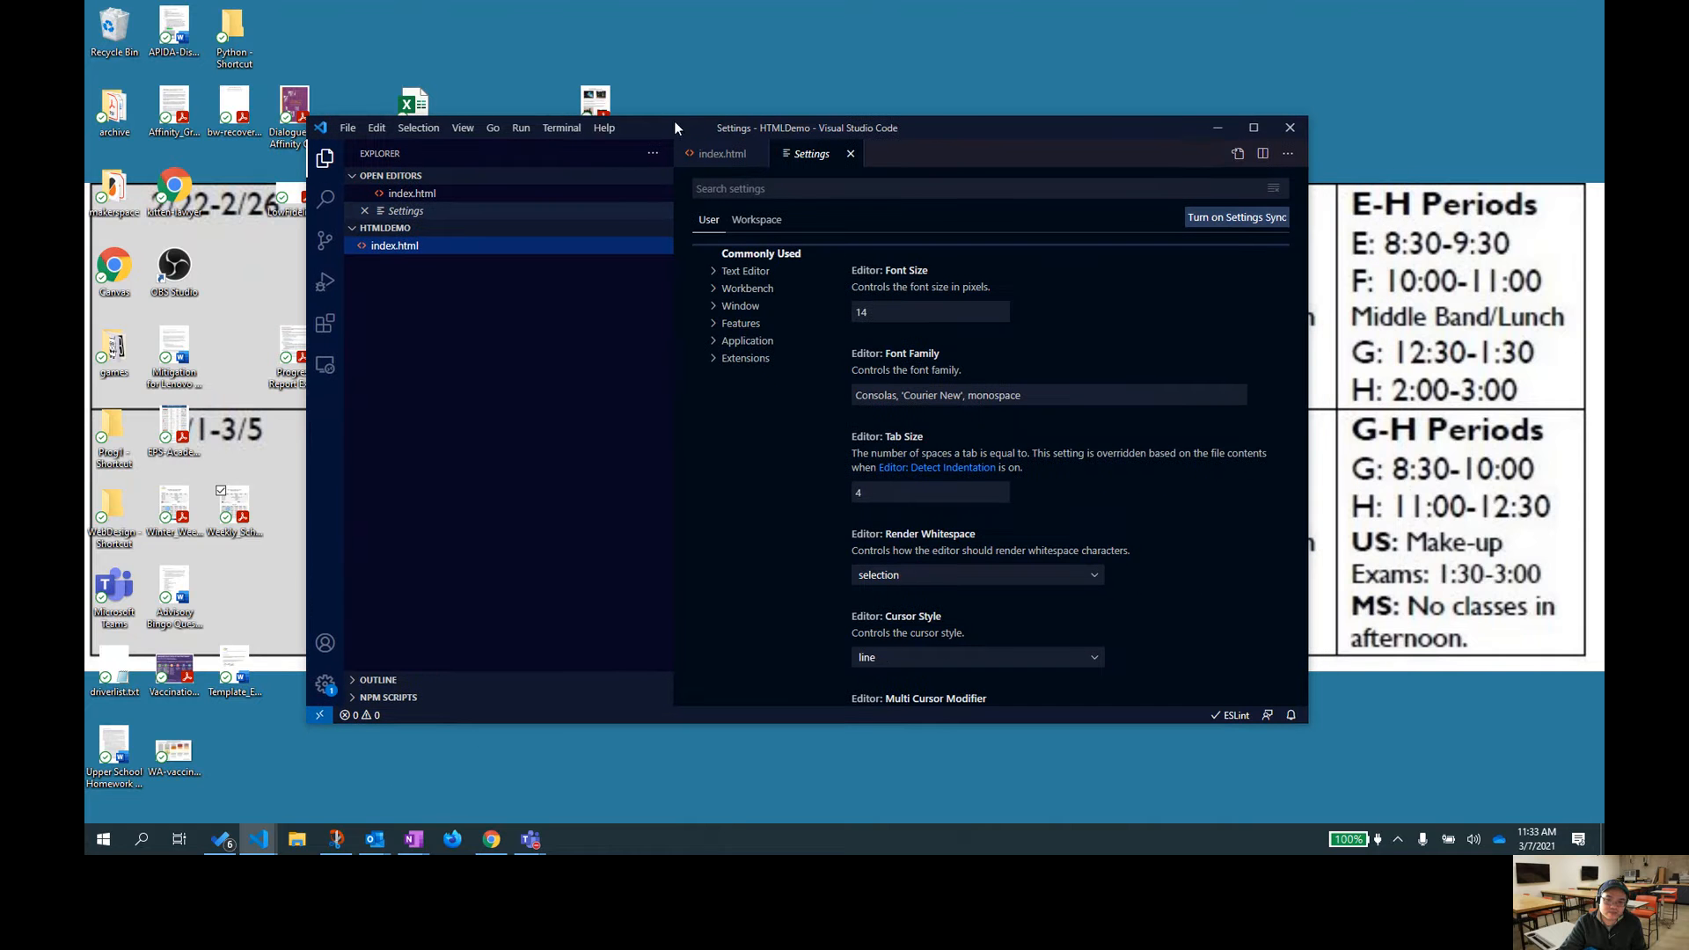
{"action": "left_click", "coordinate": [476, 407]}
{"action": "left_click", "coordinate": [417, 253]}
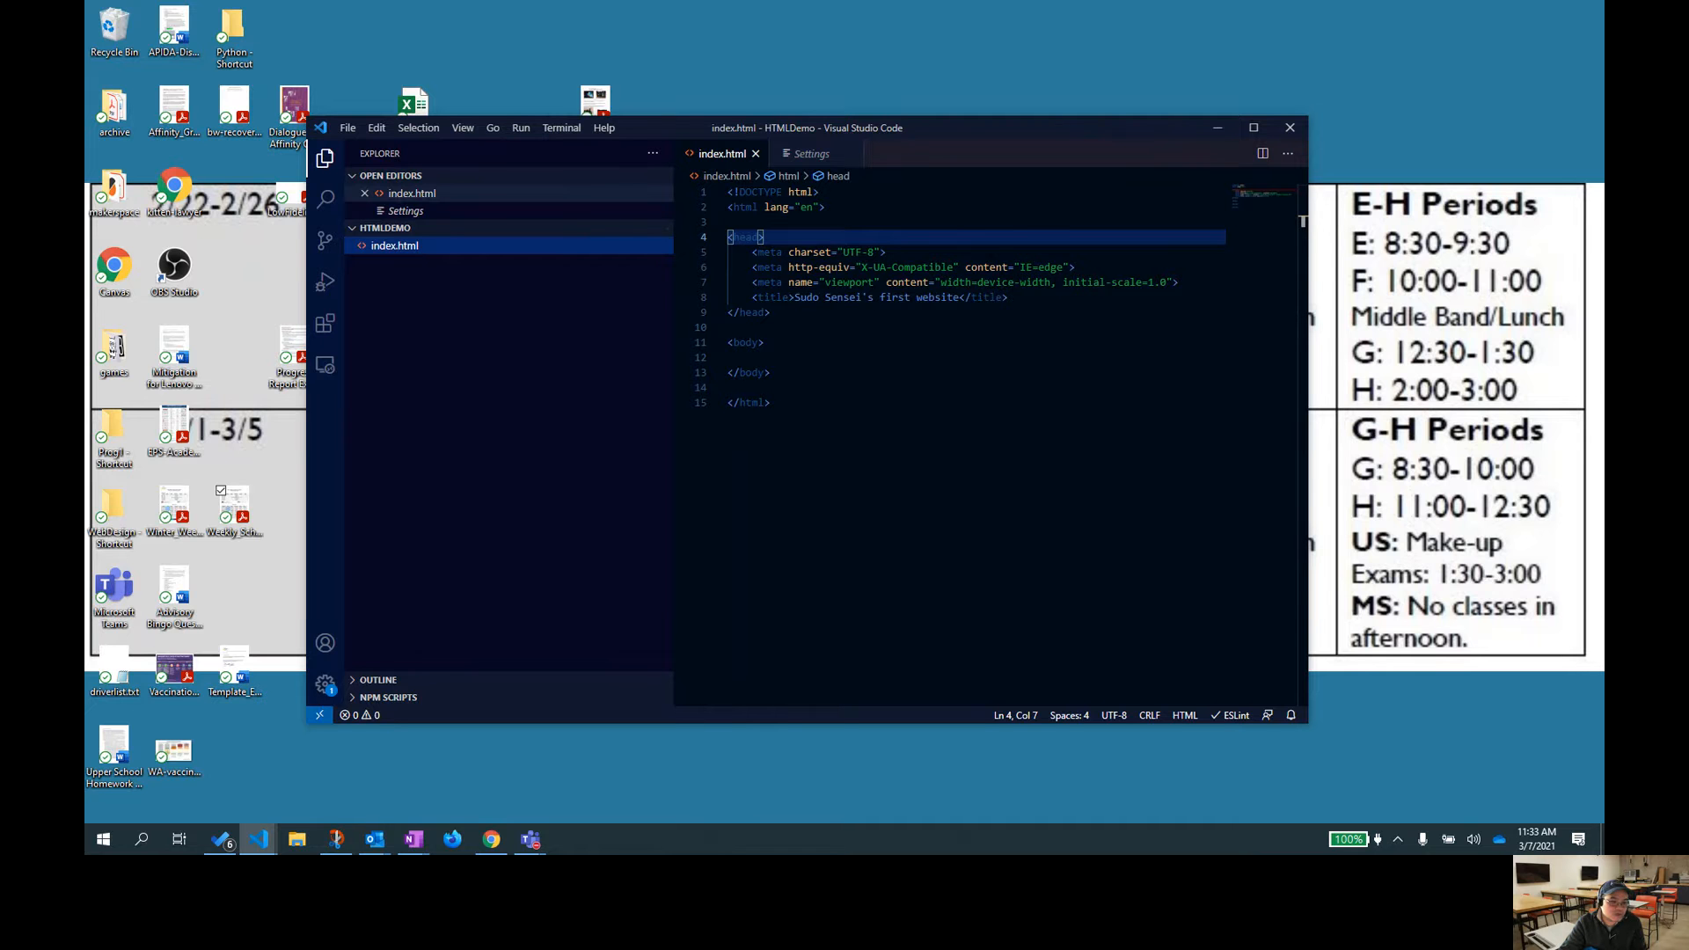
{"action": "right_click", "coordinate": [417, 251]}
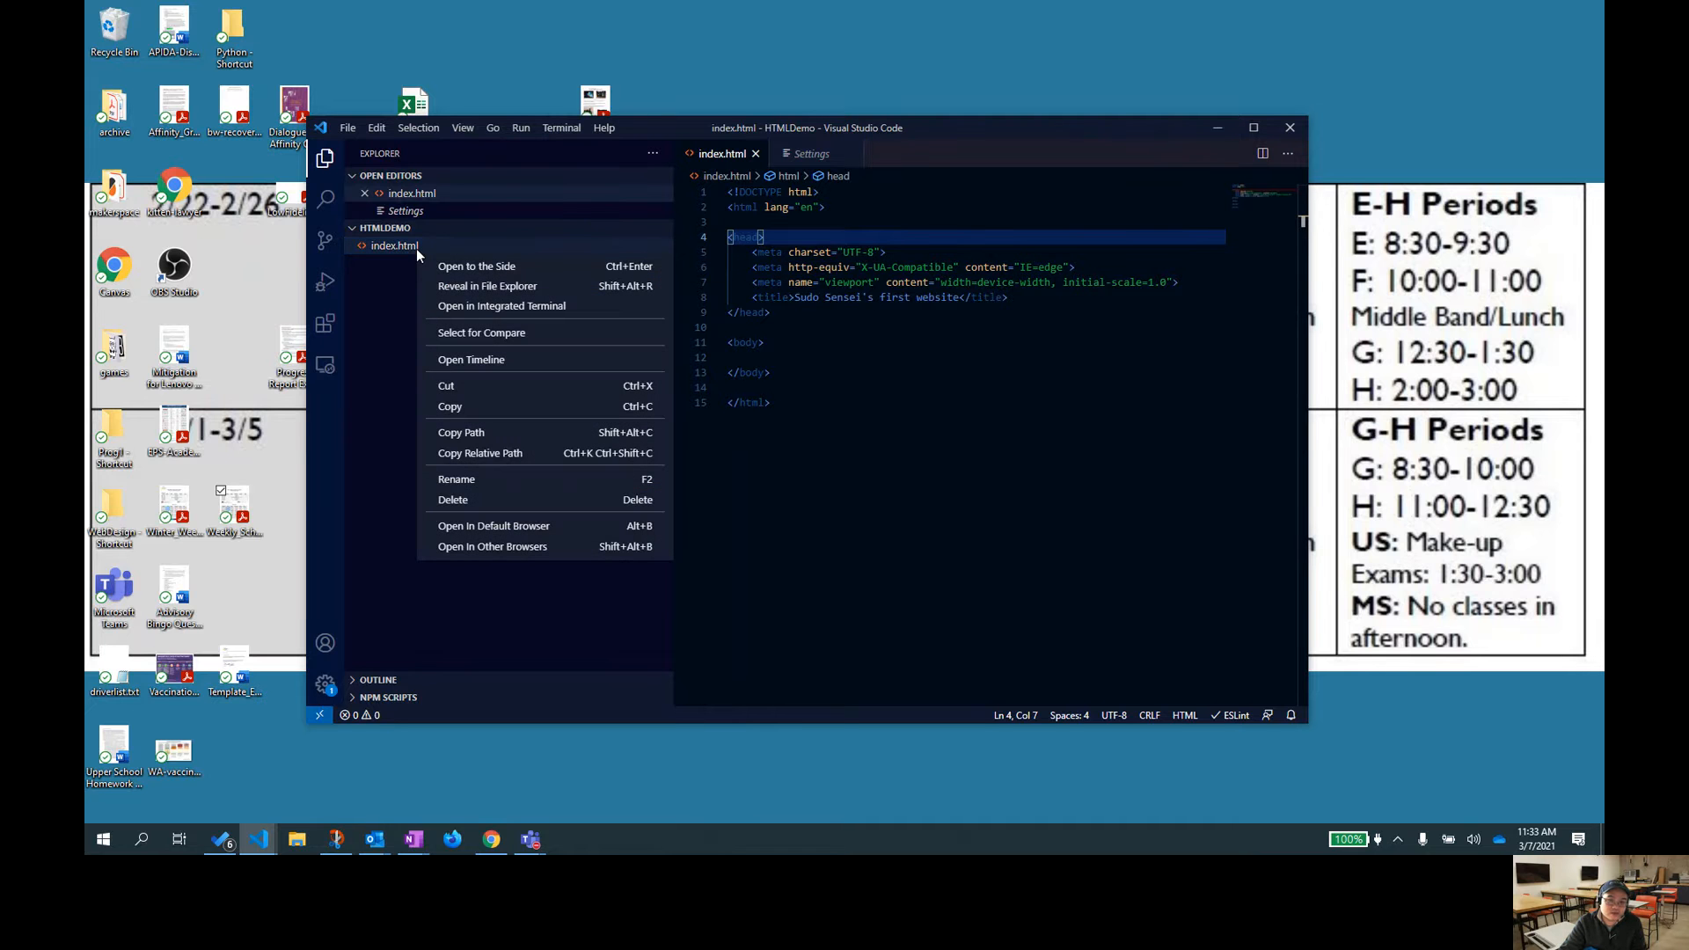
{"action": "left_click", "coordinate": [501, 526]}
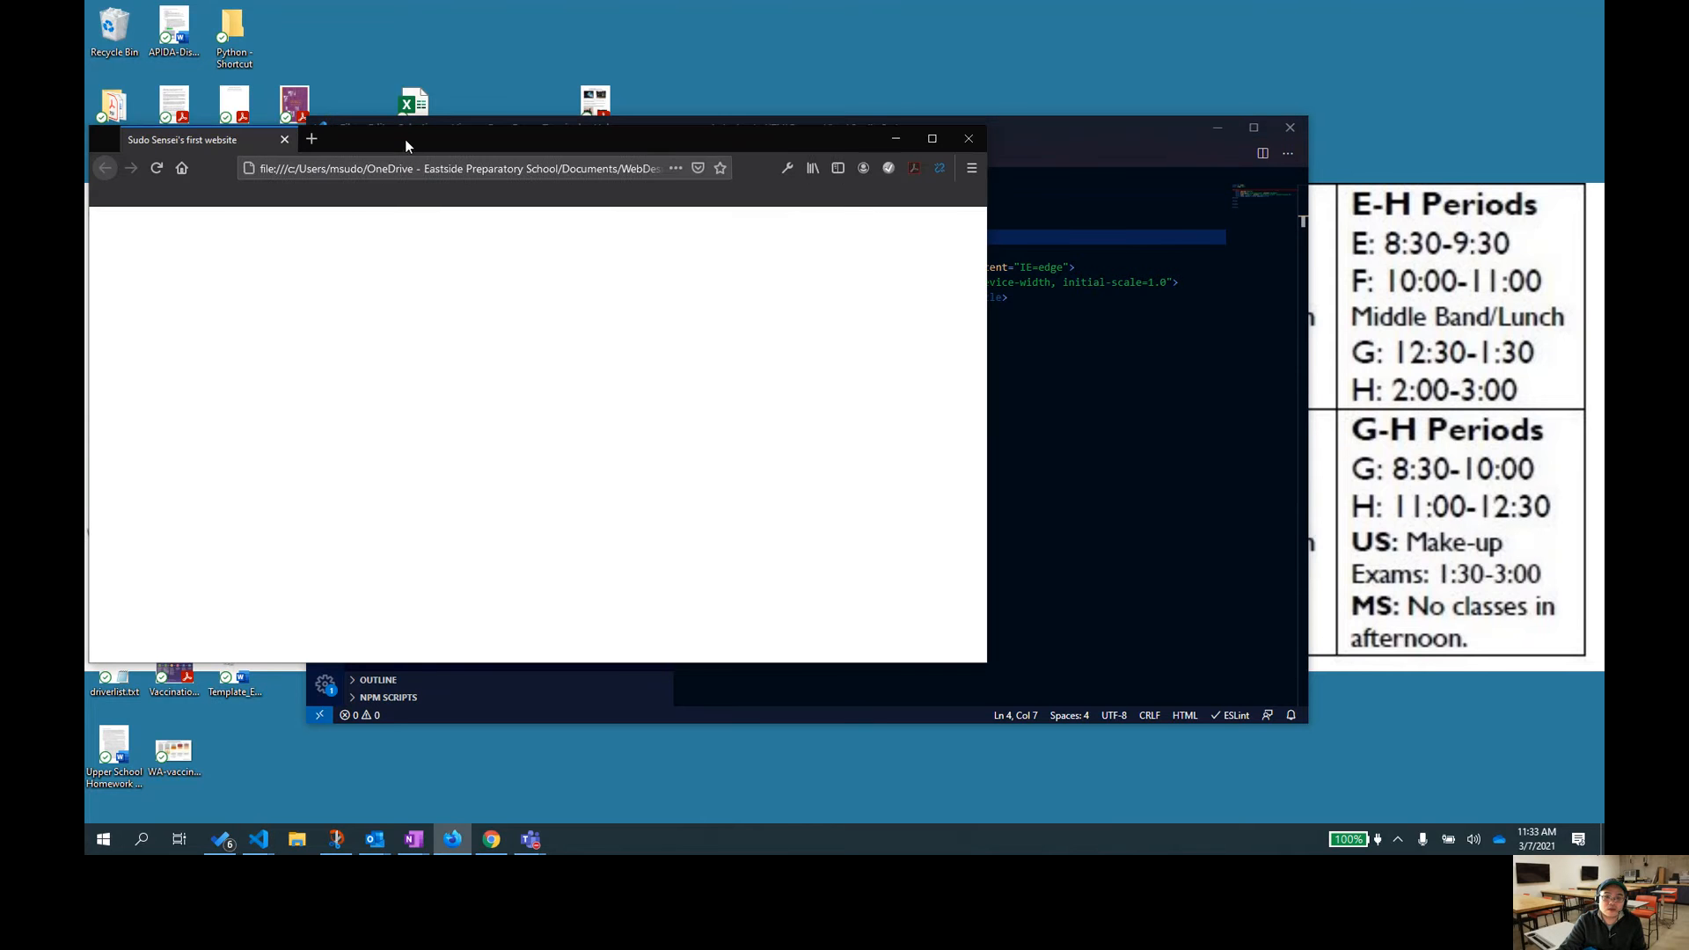
{"action": "left_click_drag", "start_coordinate": [405, 139], "coordinate": [510, 253]}
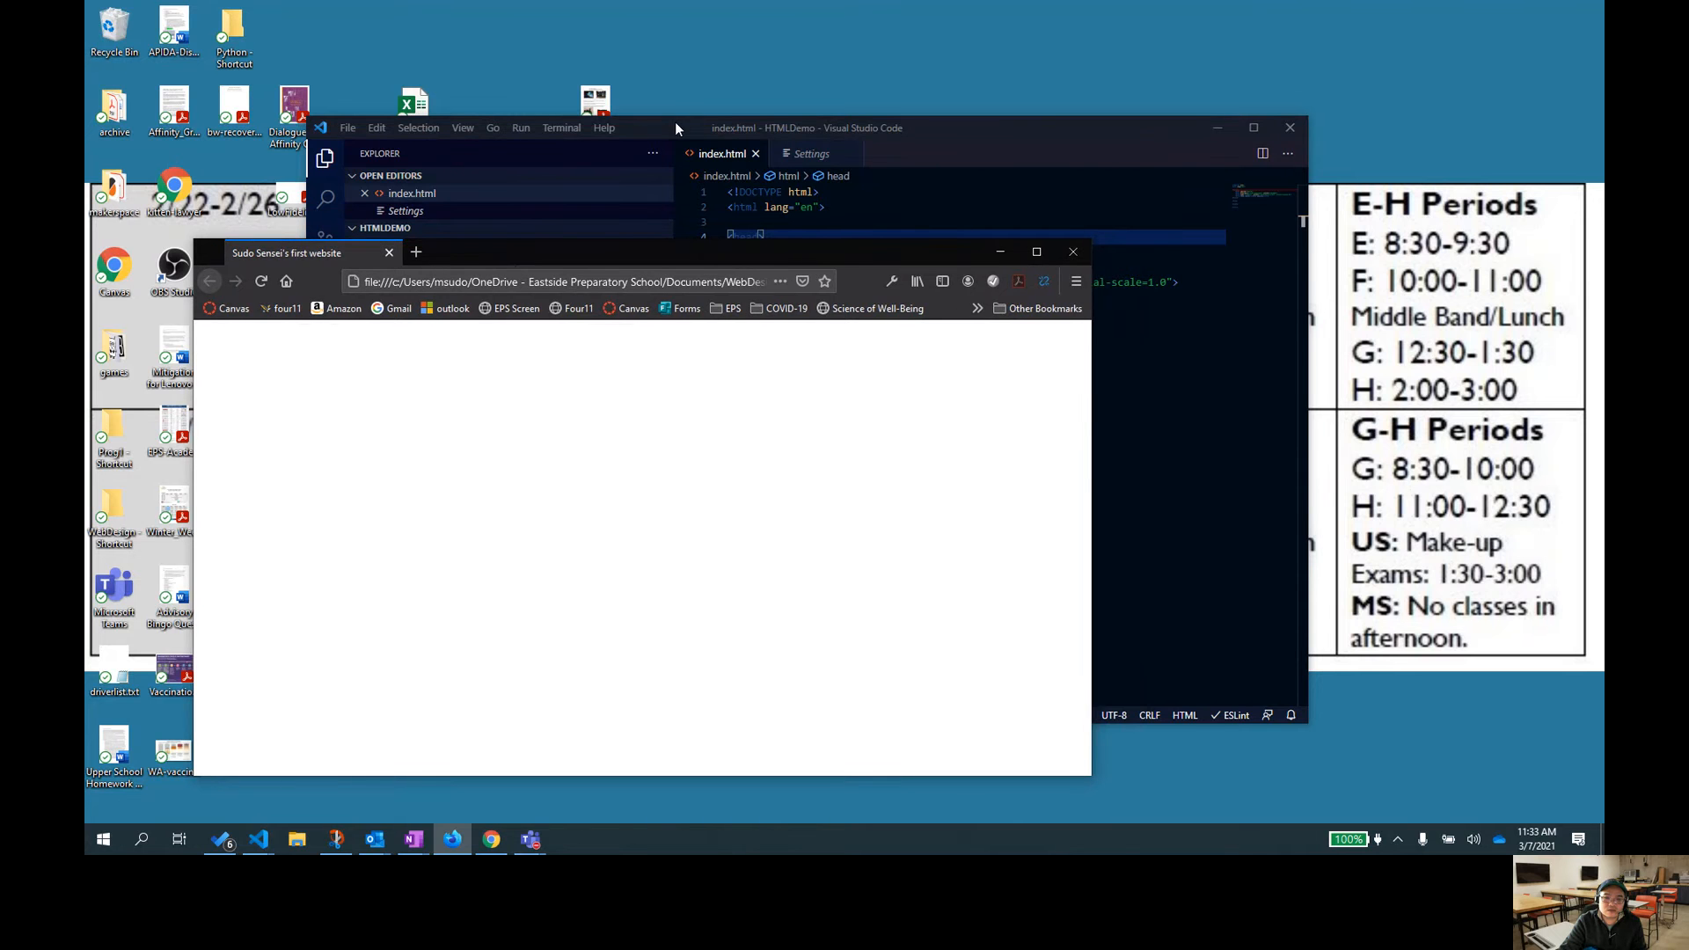
Open index.html from the HTMLDemo folder in Google Chrome as an alternative browser, and minimize the Chrome window after viewing the page
{"action": "left_click_drag", "start_coordinate": [674, 122], "coordinate": [757, 98]}
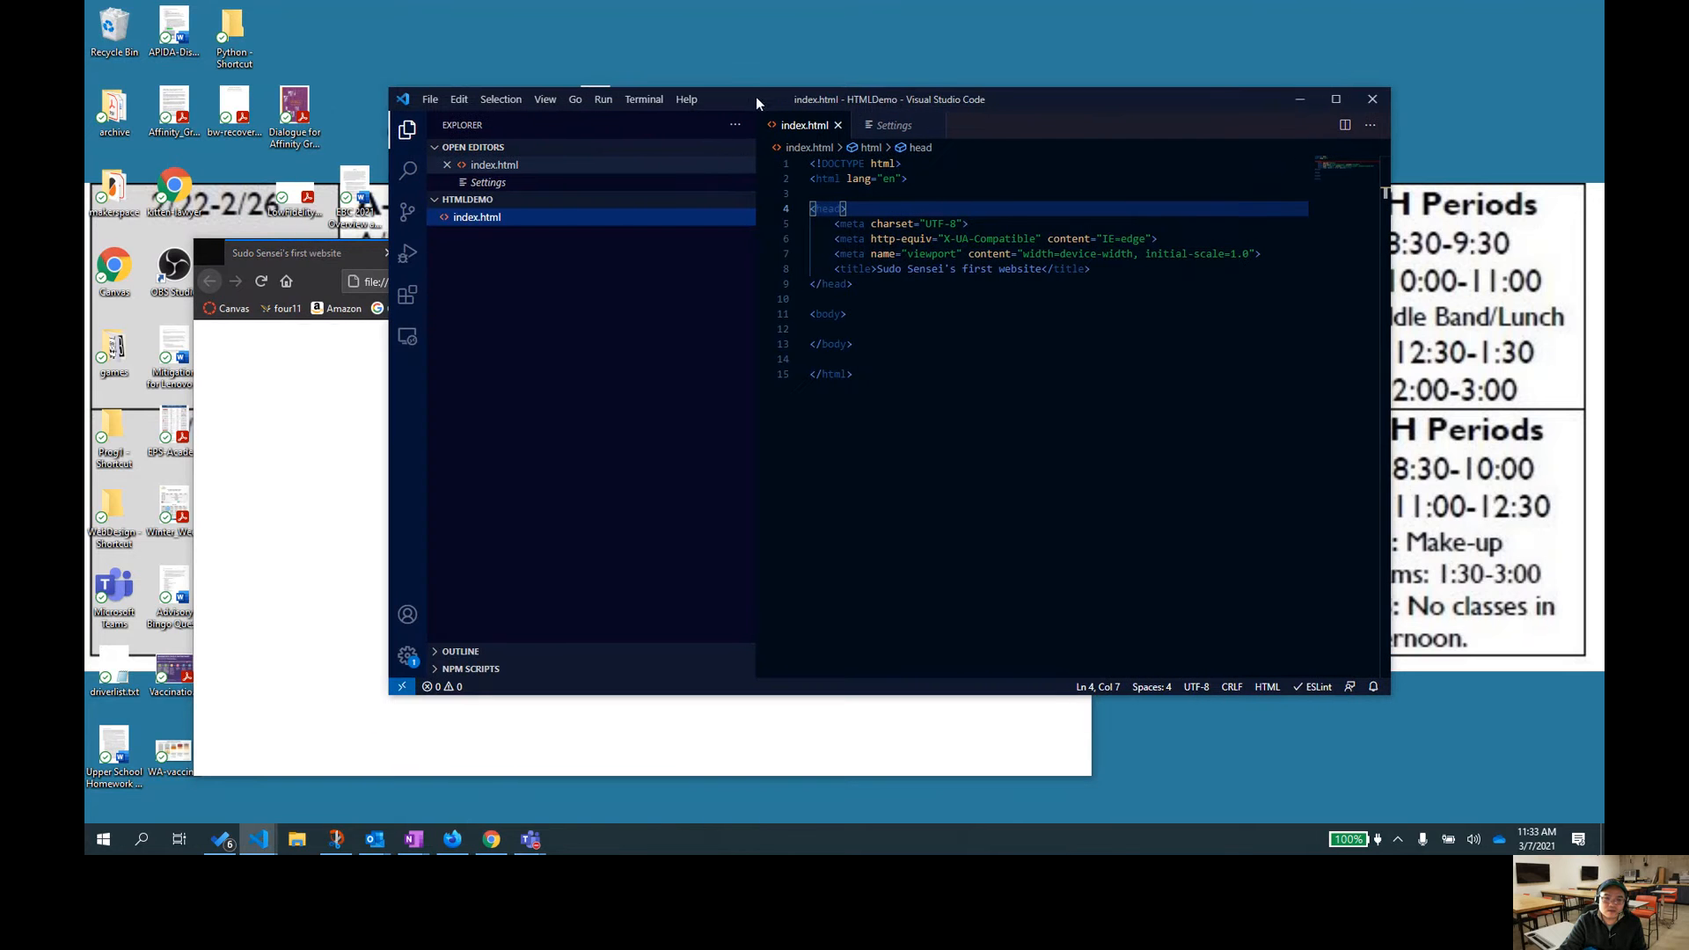
{"action": "right_click", "coordinate": [509, 221]}
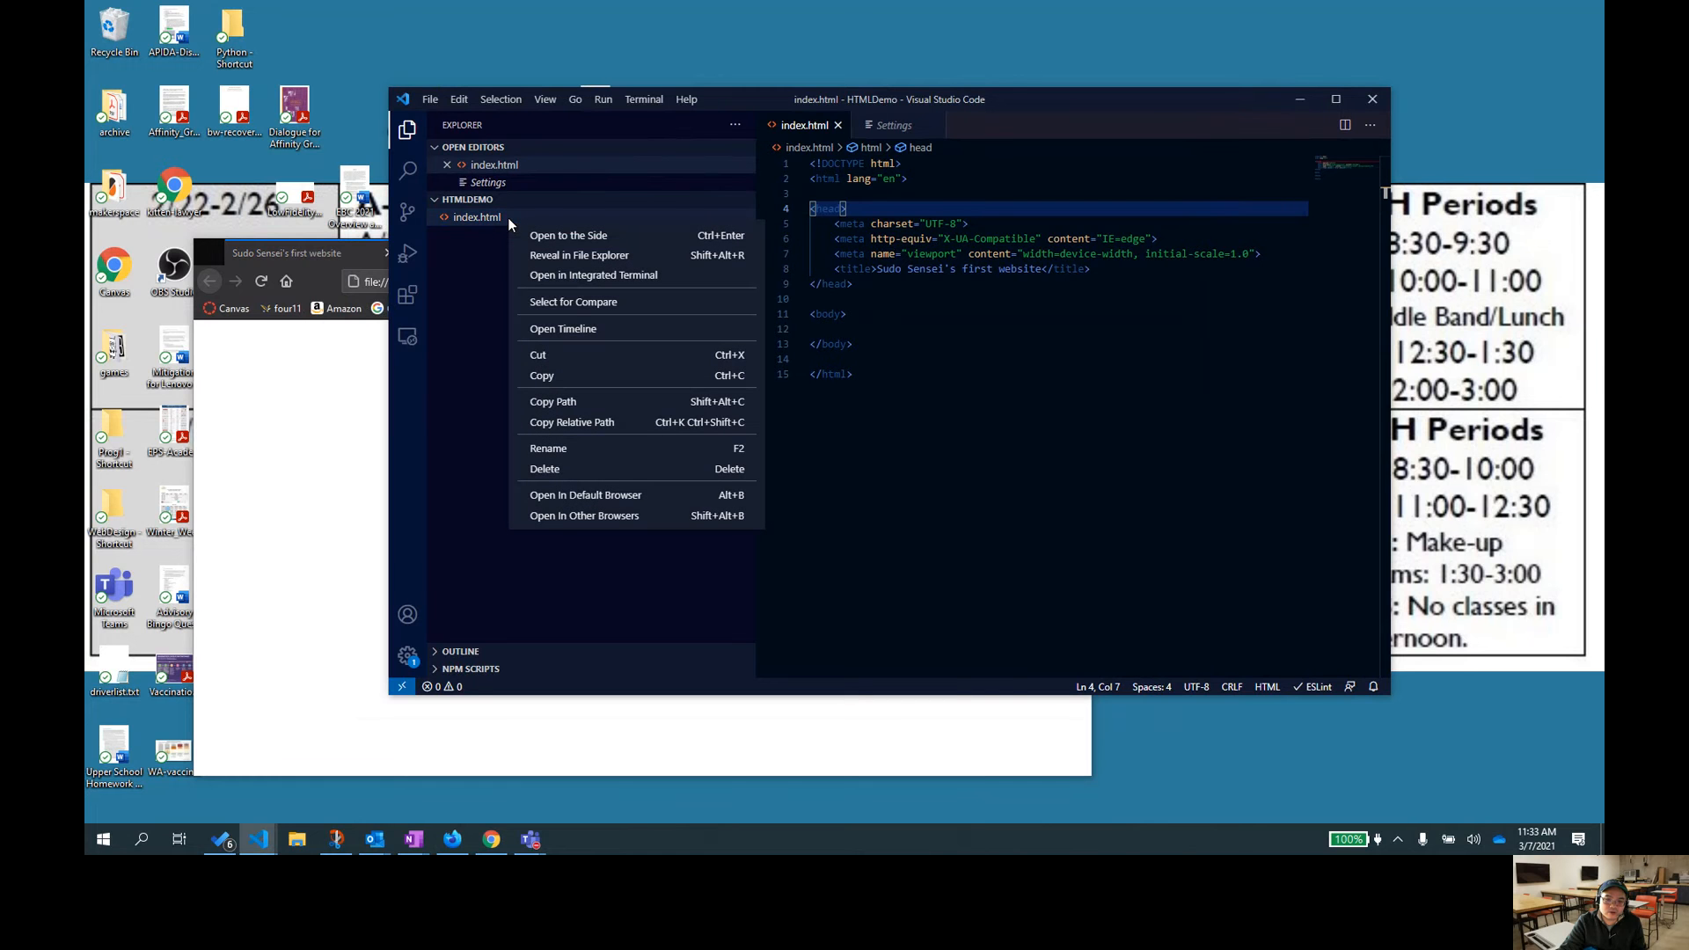
{"action": "left_click", "coordinate": [598, 517]}
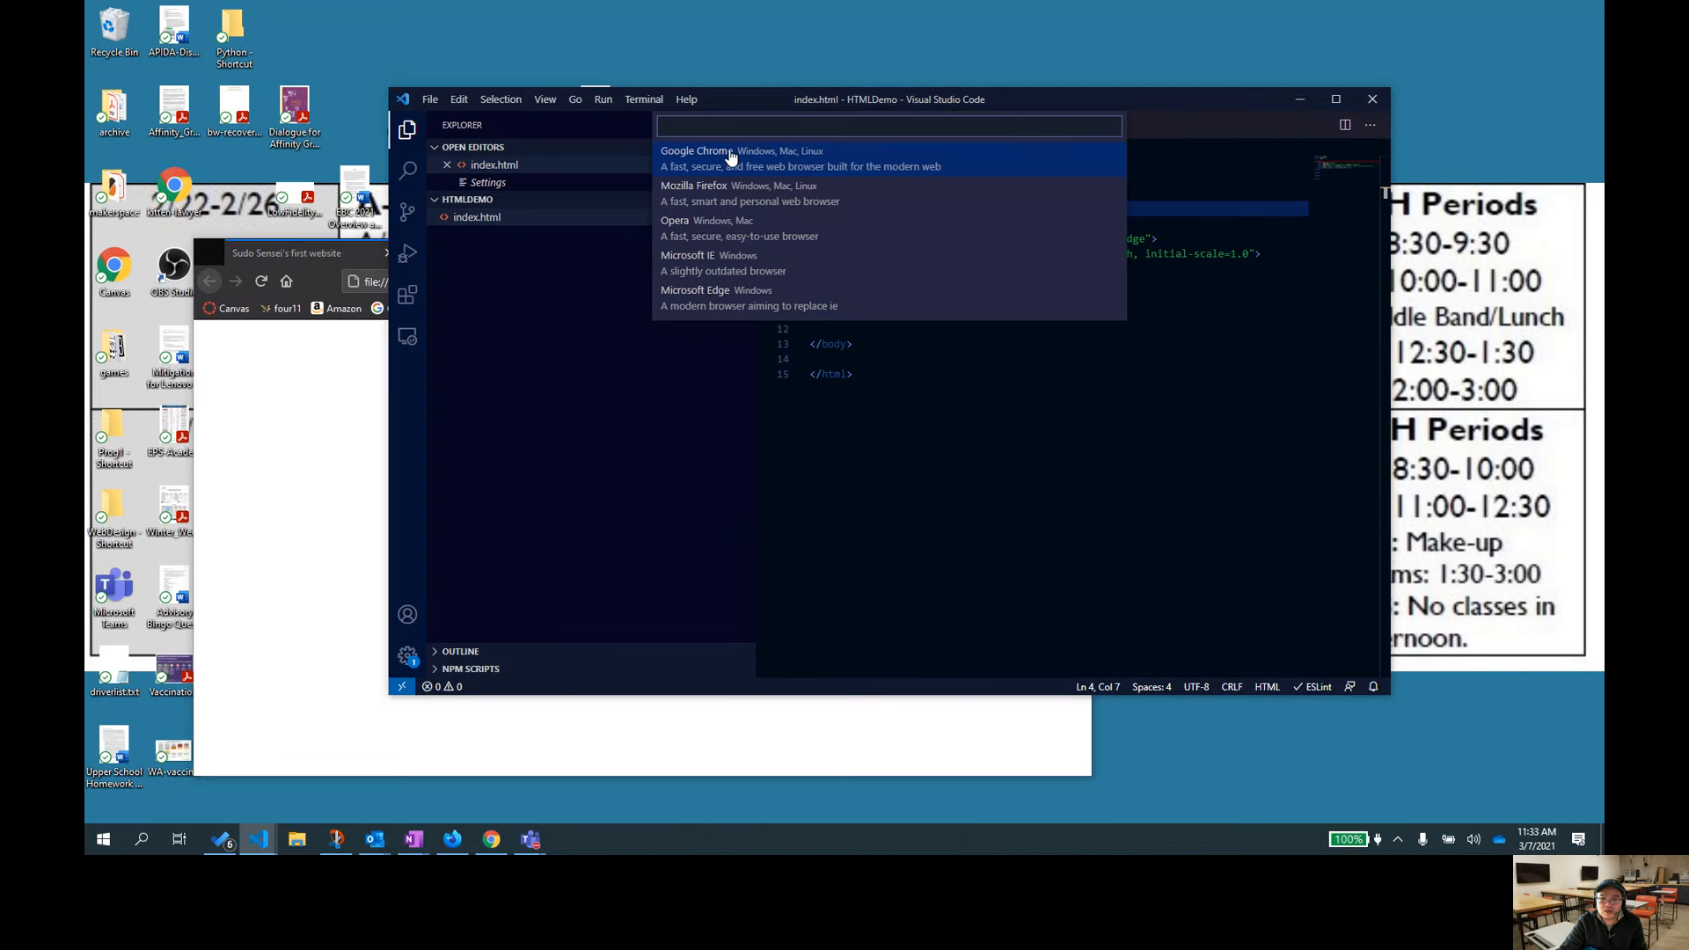
{"action": "left_click", "coordinate": [763, 164]}
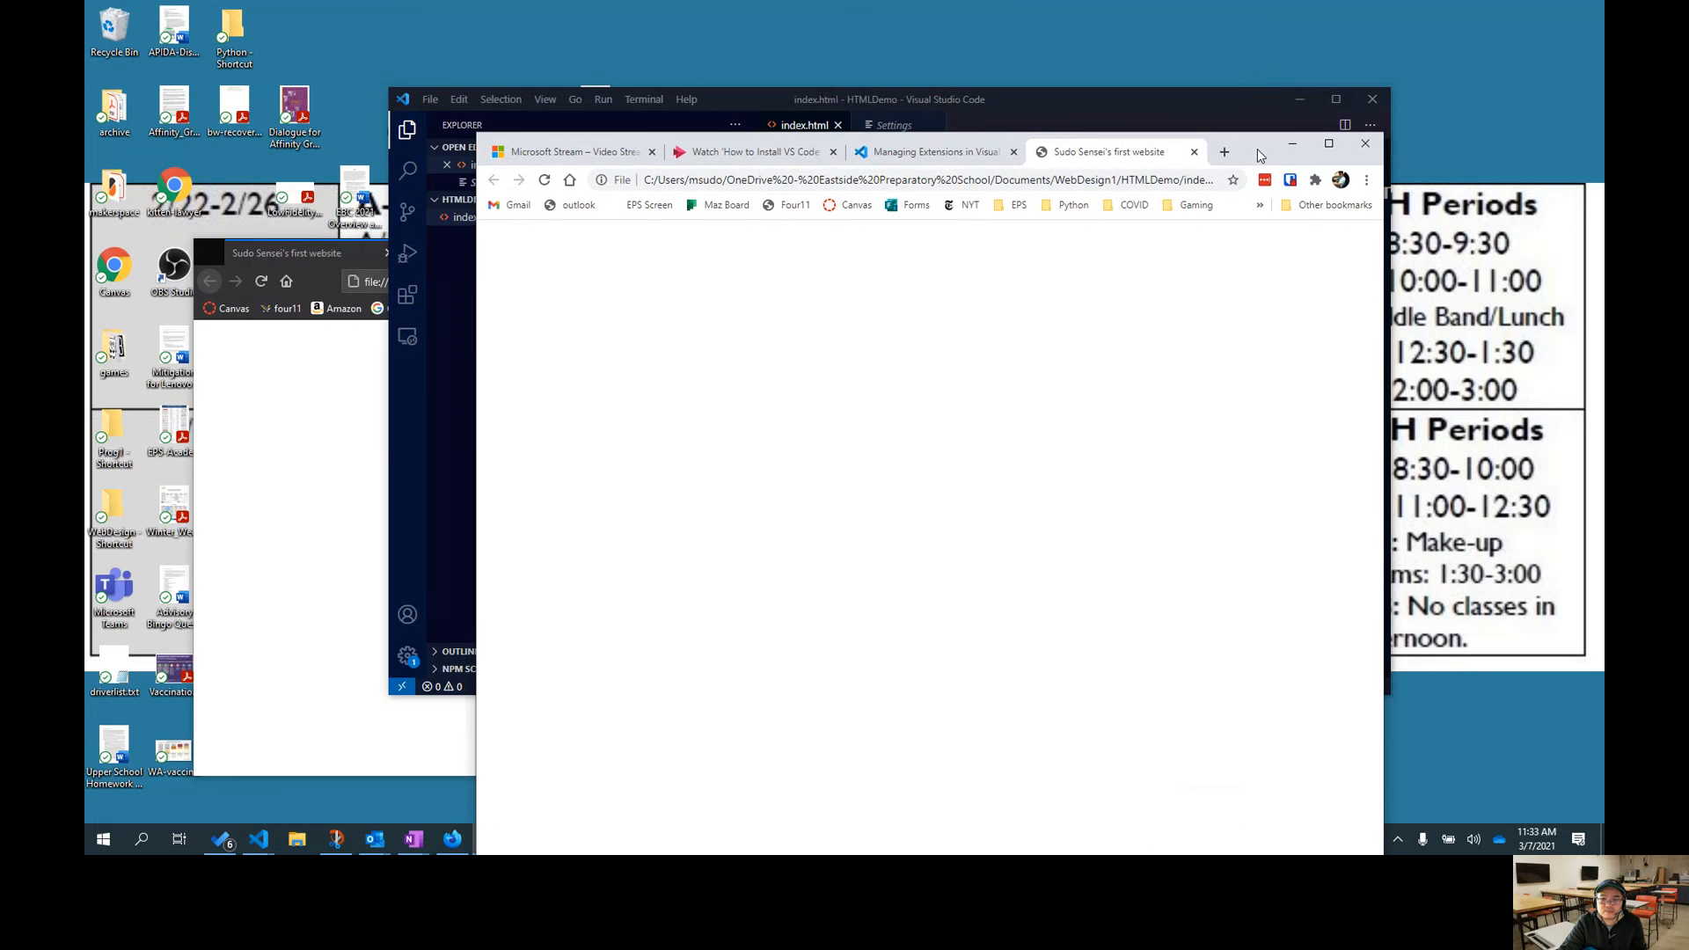
{"action": "left_click_drag", "start_coordinate": [1261, 156], "coordinate": [987, 172]}
{"action": "left_click", "coordinate": [1017, 166]}
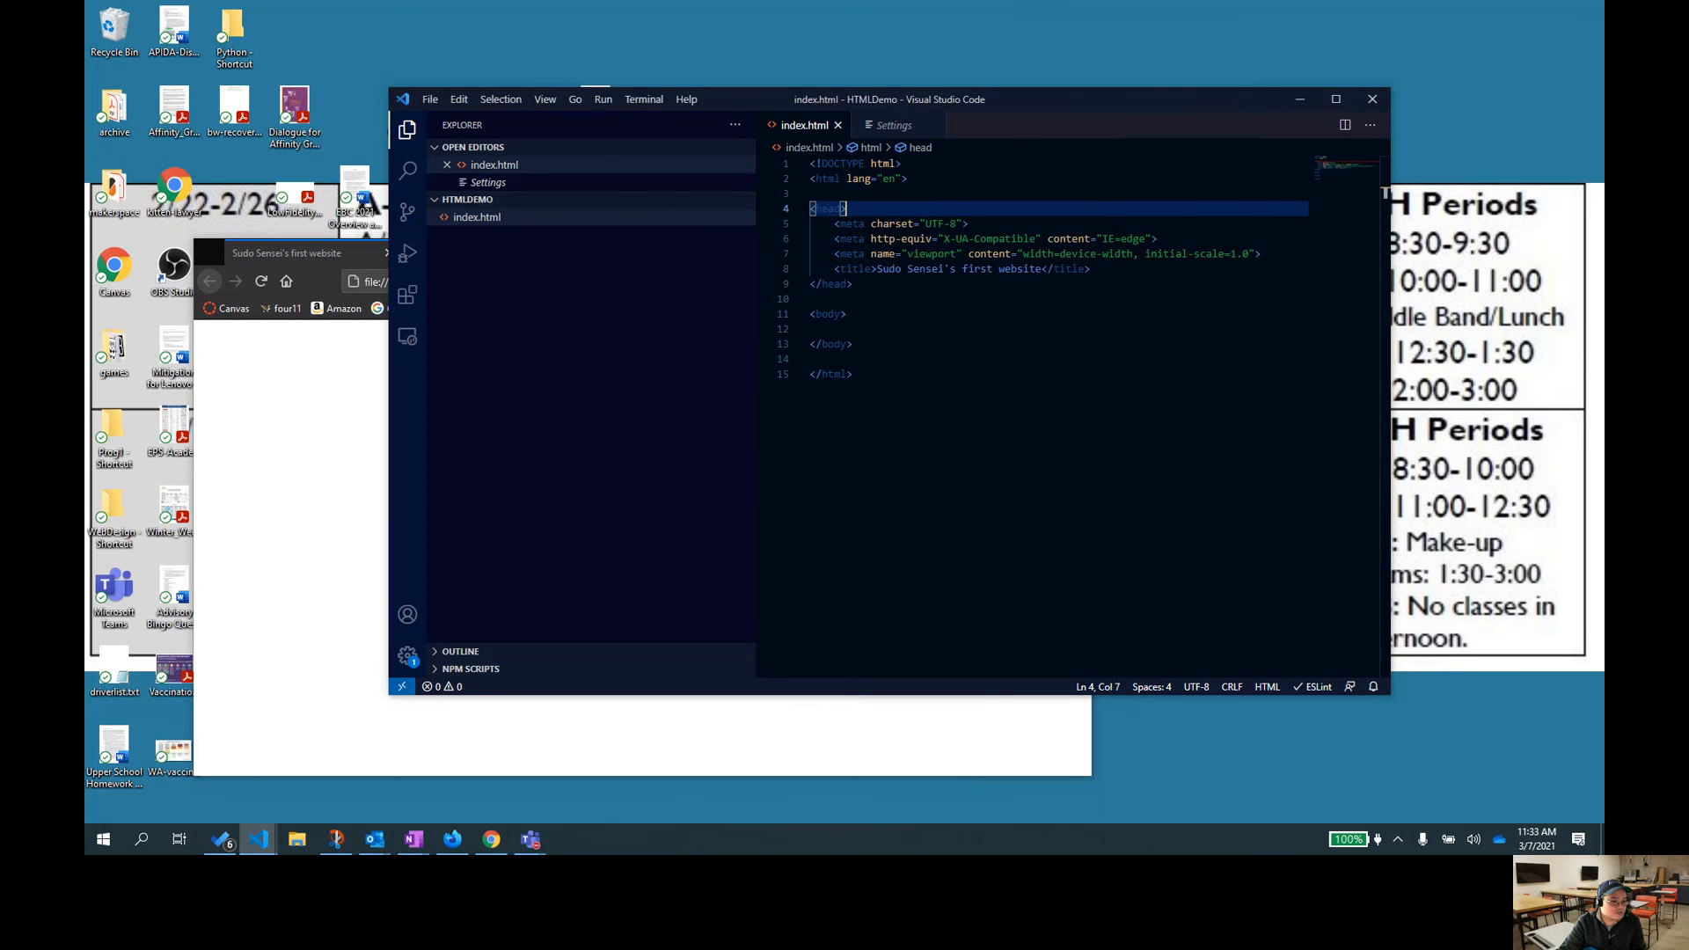
{"action": "left_click", "coordinate": [530, 839]}
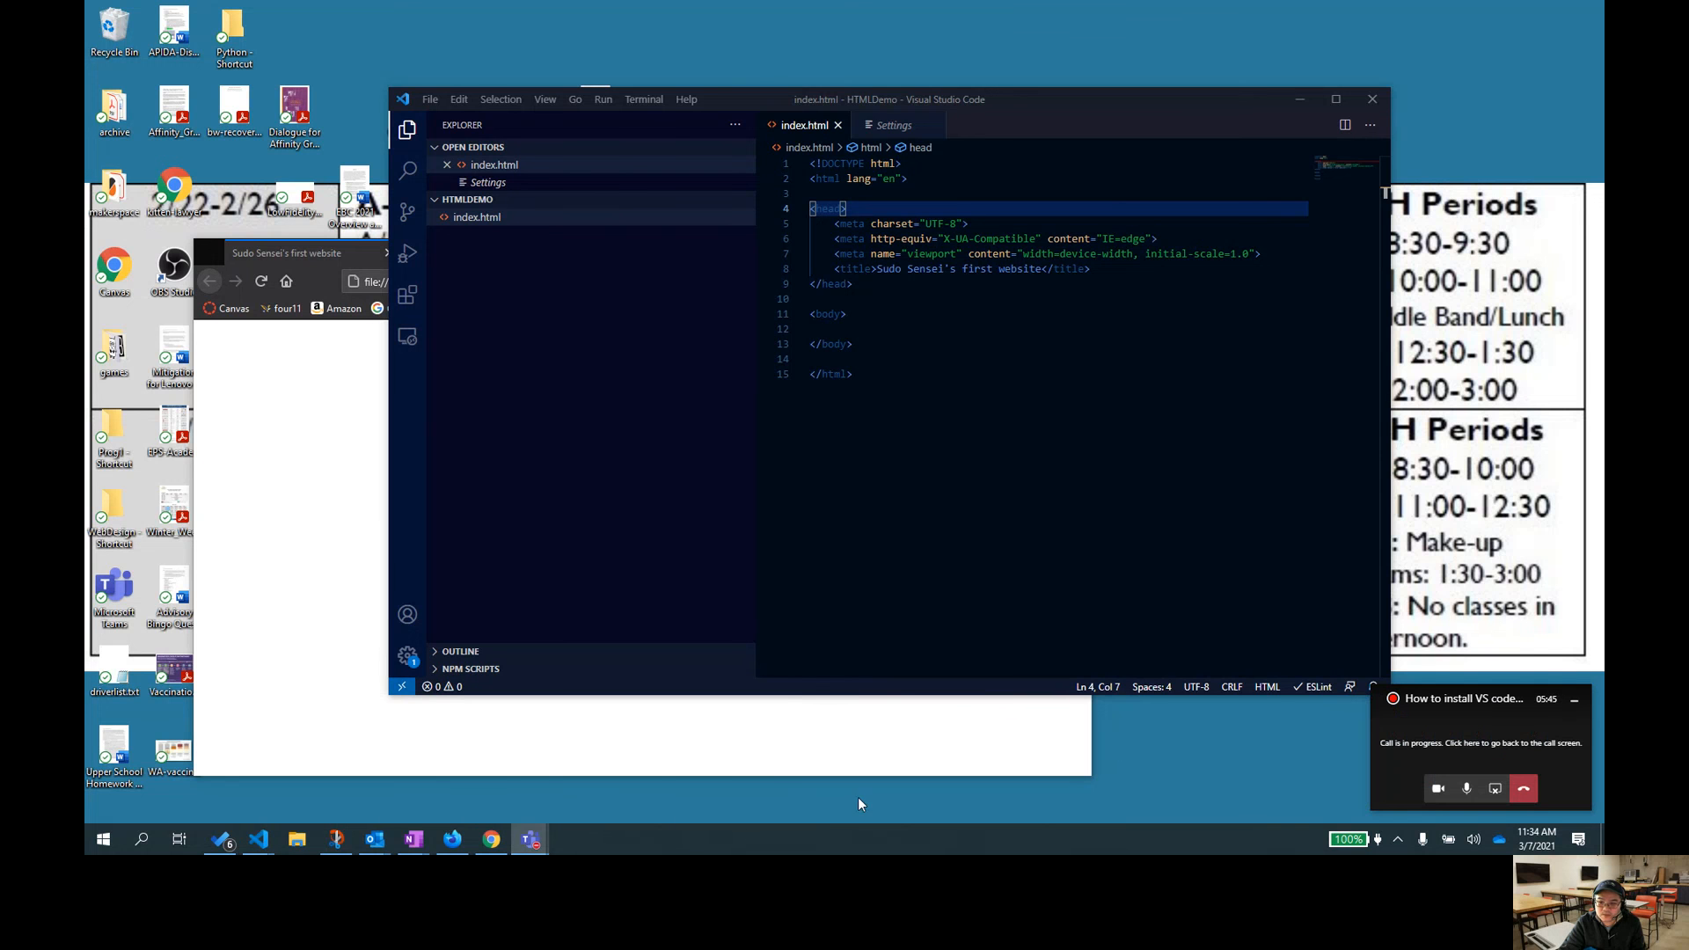
{"action": "mouse_move", "coordinate": [536, 828]}
{"action": "left_click", "coordinate": [521, 743]}
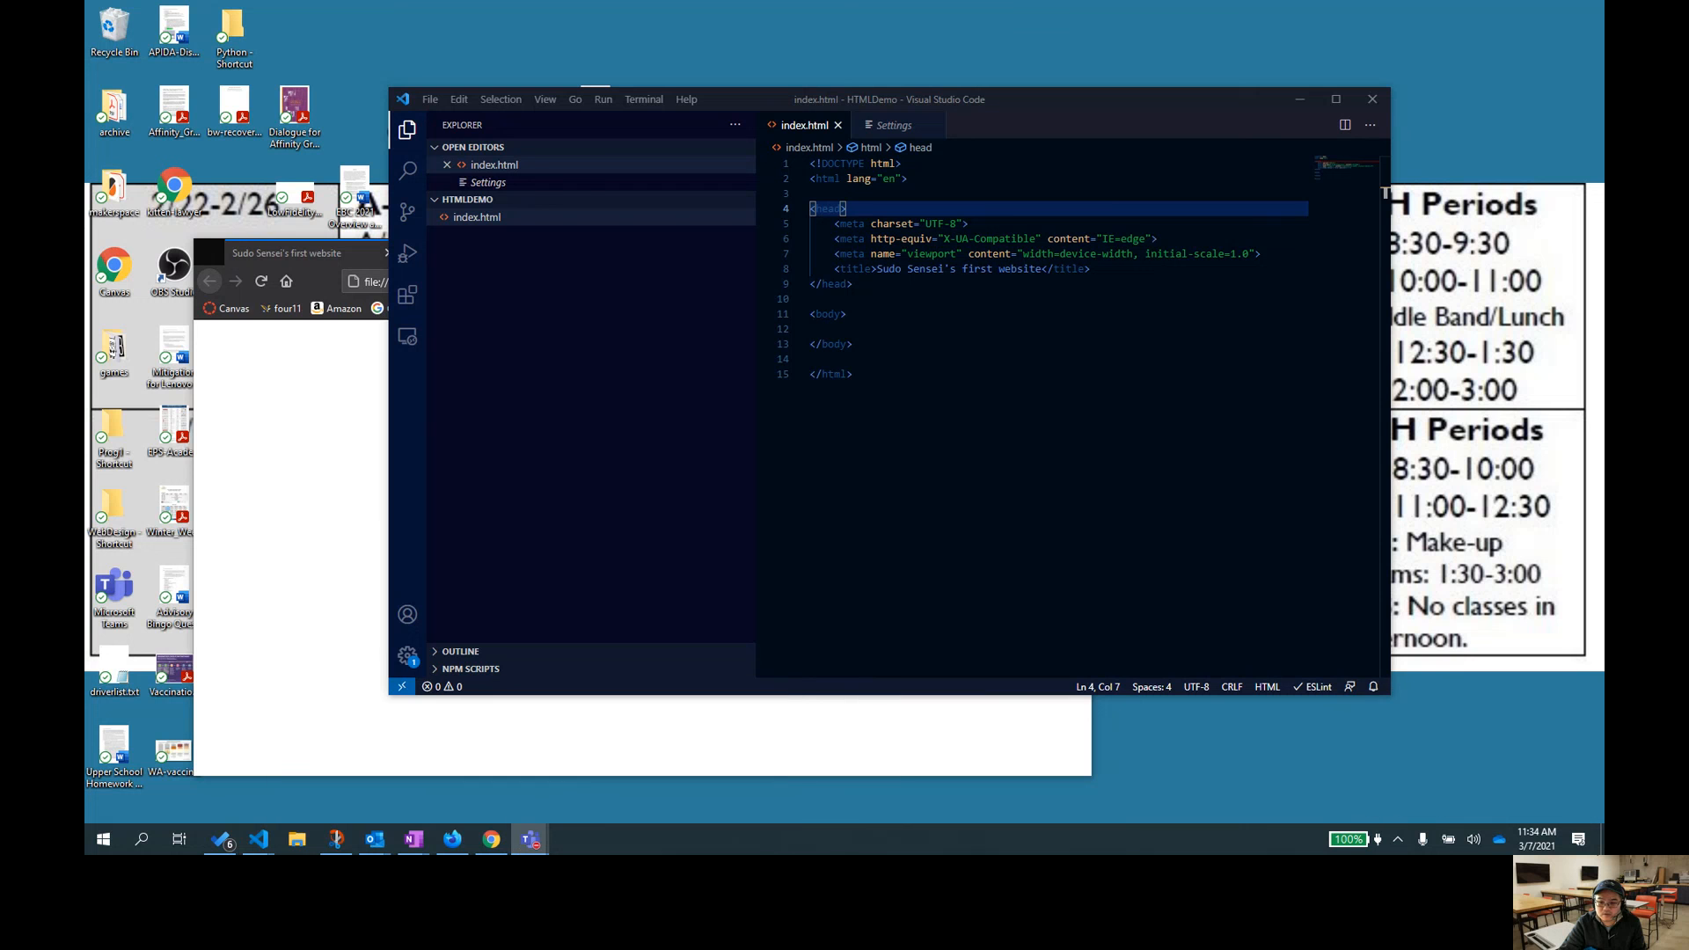